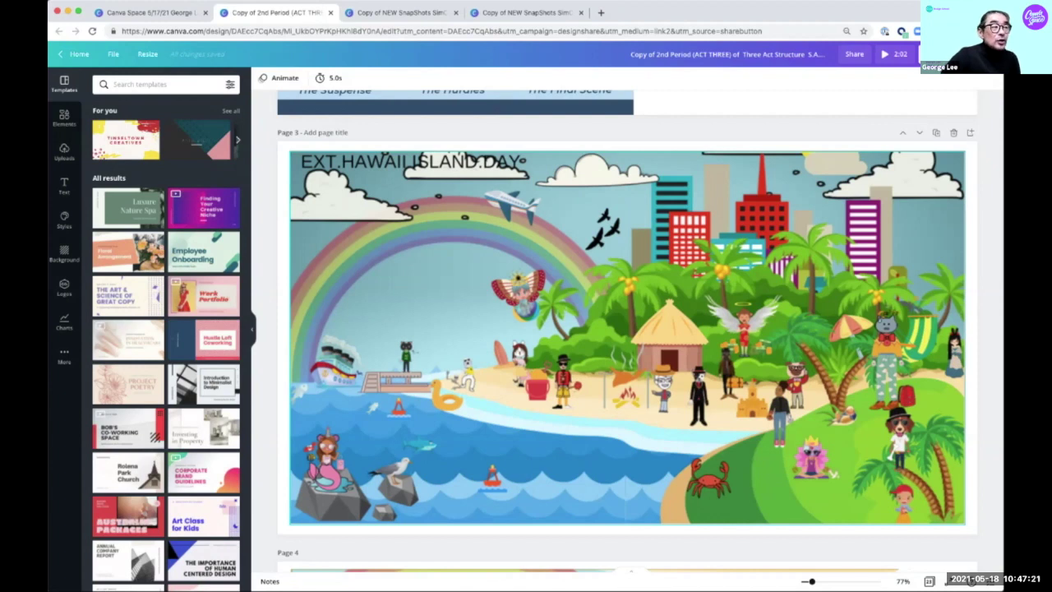
Examine the Hawaiian cruise scene on page 4 and check its presenter notes.
scroll(627, 331, down, 5)
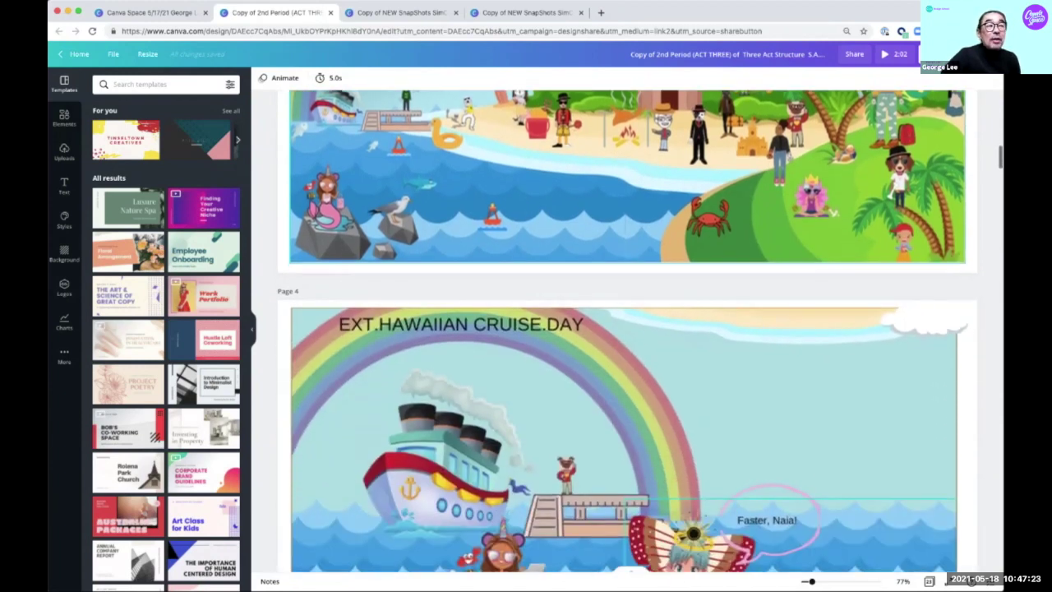
scroll(627, 330, down, 2)
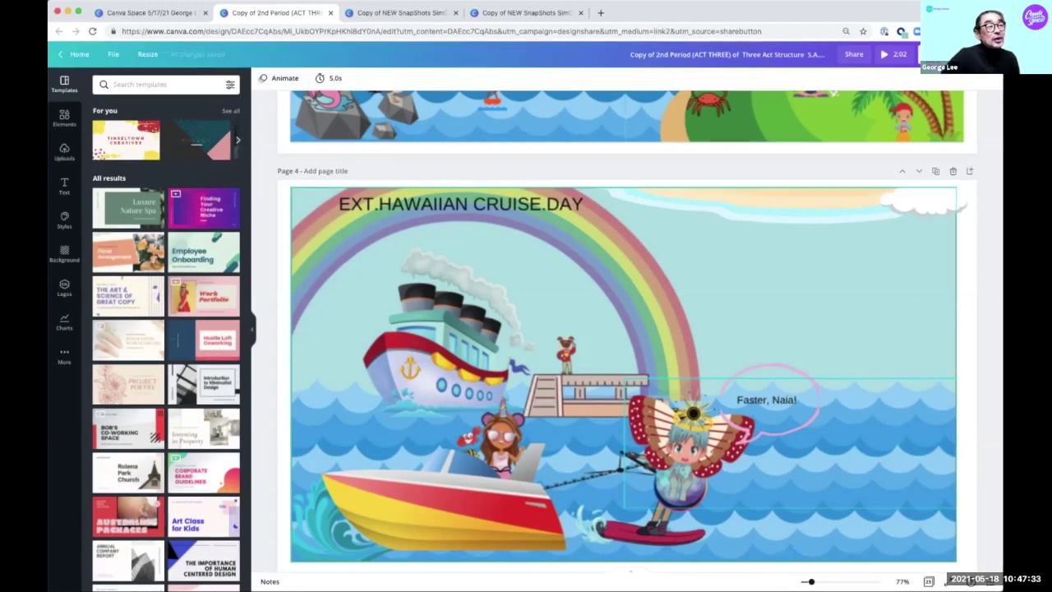
scroll(627, 328, down, 2)
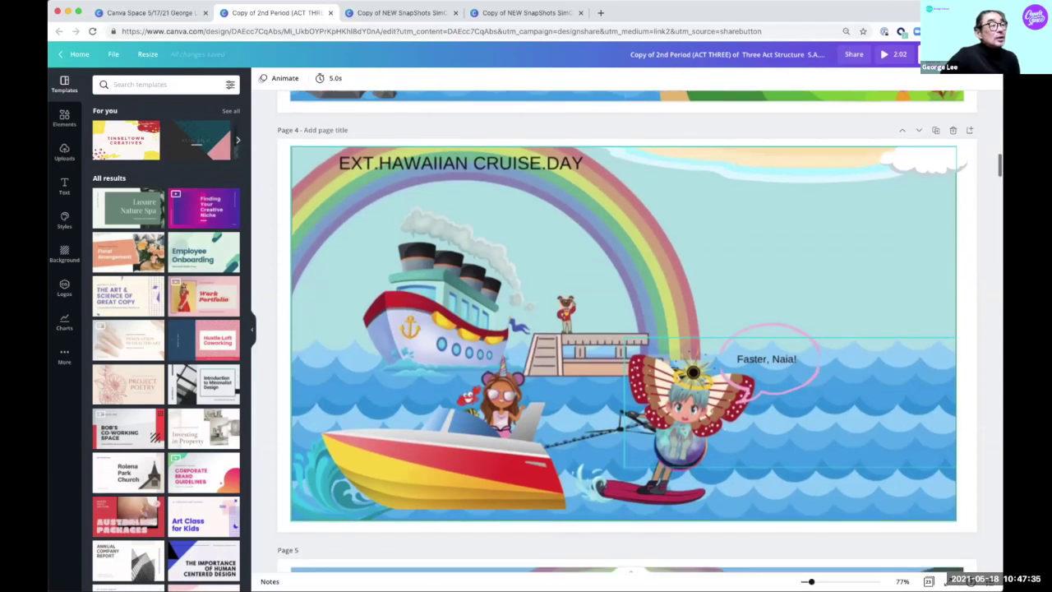
scroll(627, 329, up, 2)
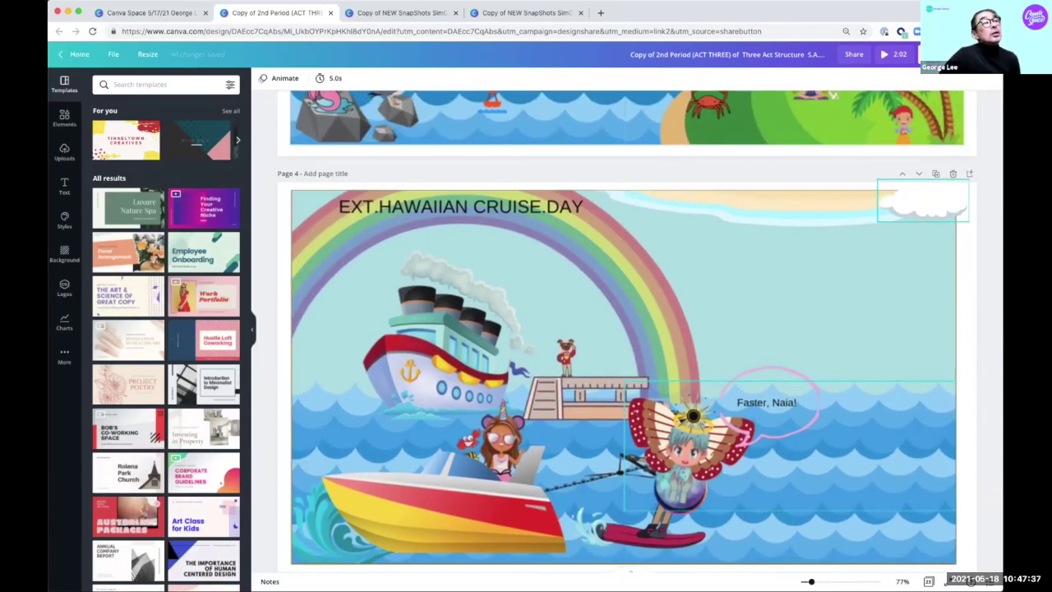
click(935, 173)
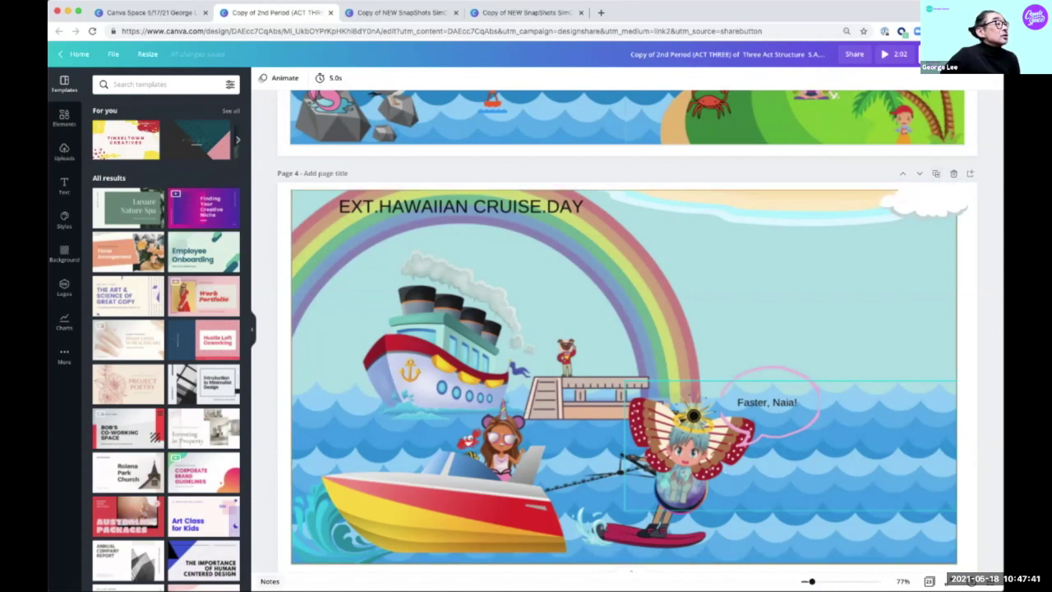
click(270, 581)
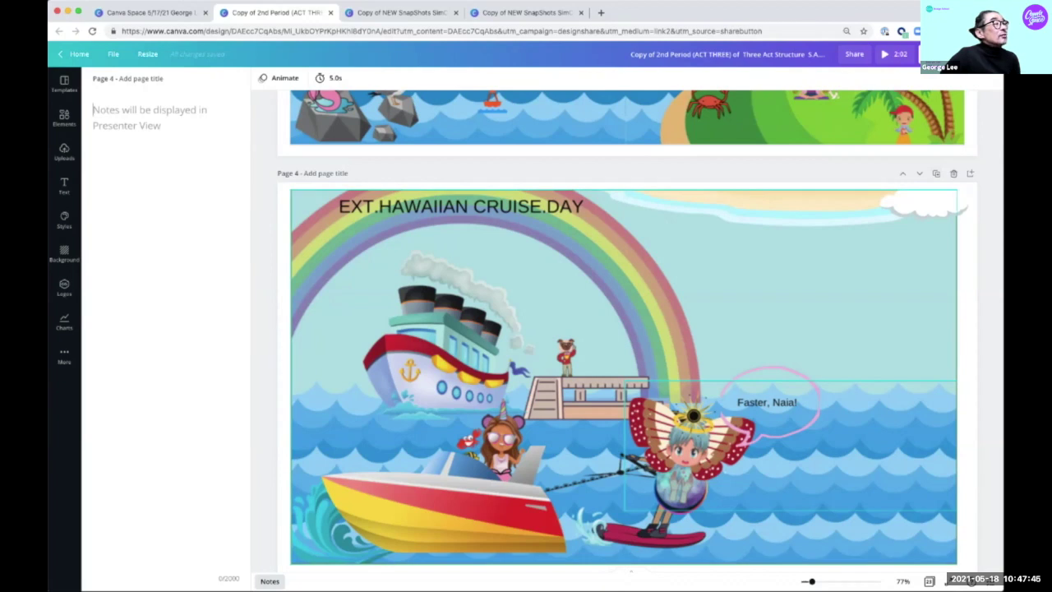
scroll(627, 330, up, 1)
scroll(627, 330, down, 3)
scroll(628, 330, up, 1)
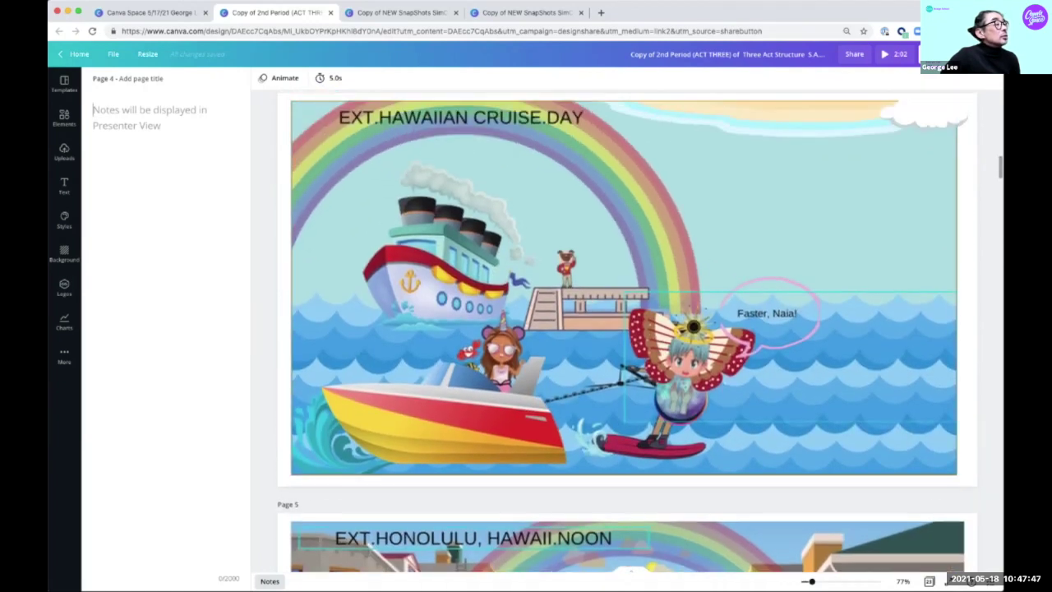
click(270, 581)
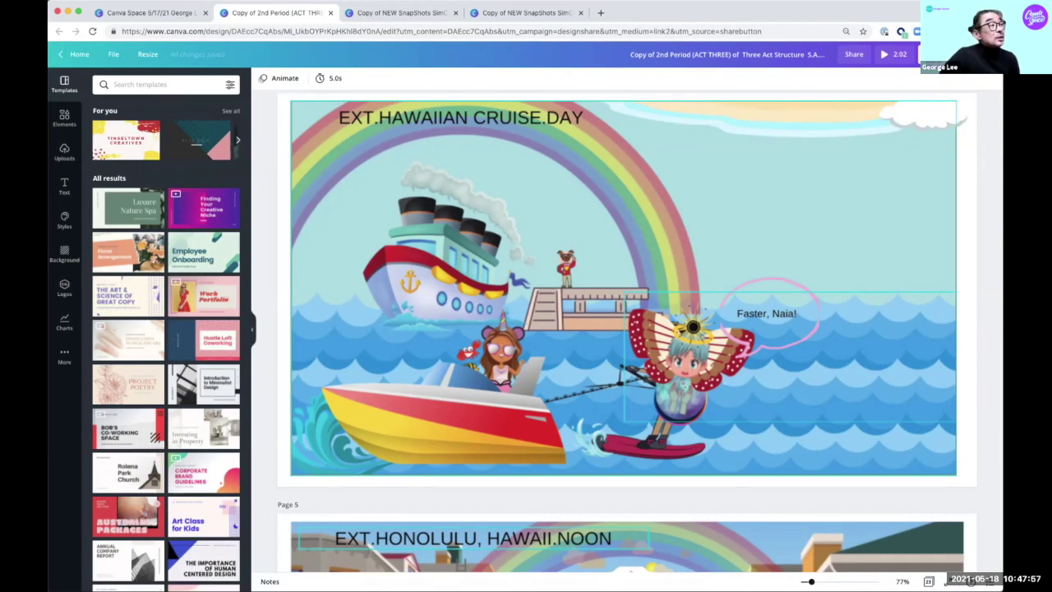
Search the elements library for "house" and collapse the results to give the canvas more room.
click(64, 118)
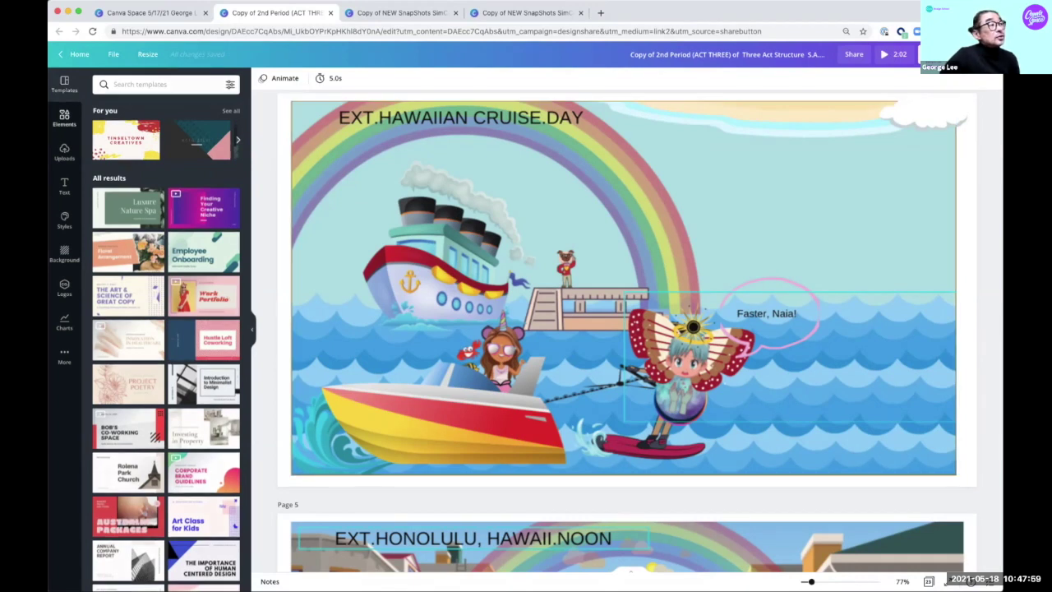
click(165, 84)
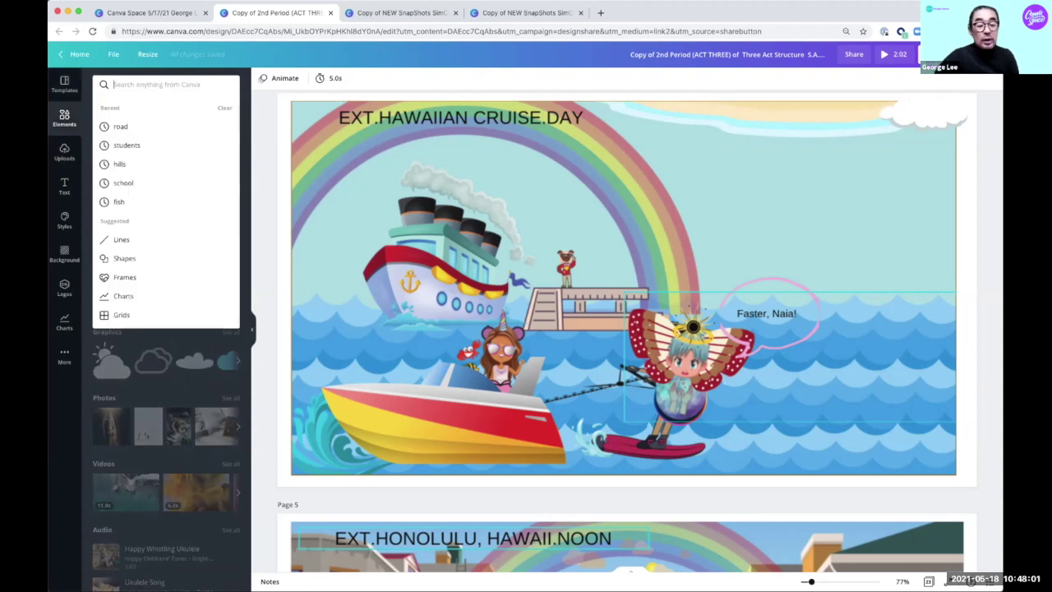
text(house)
key(Return)
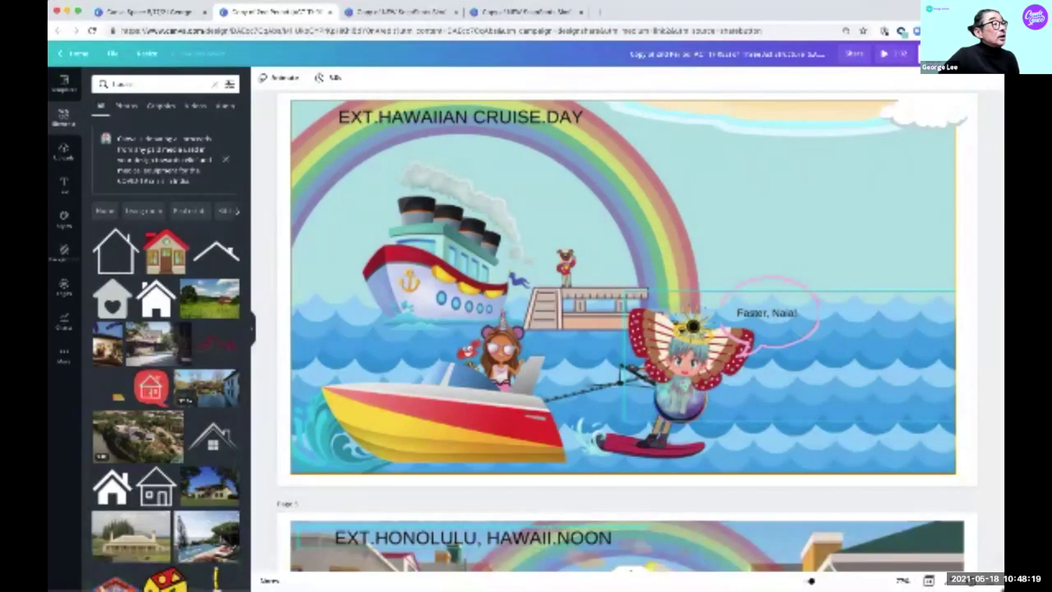
click(265, 328)
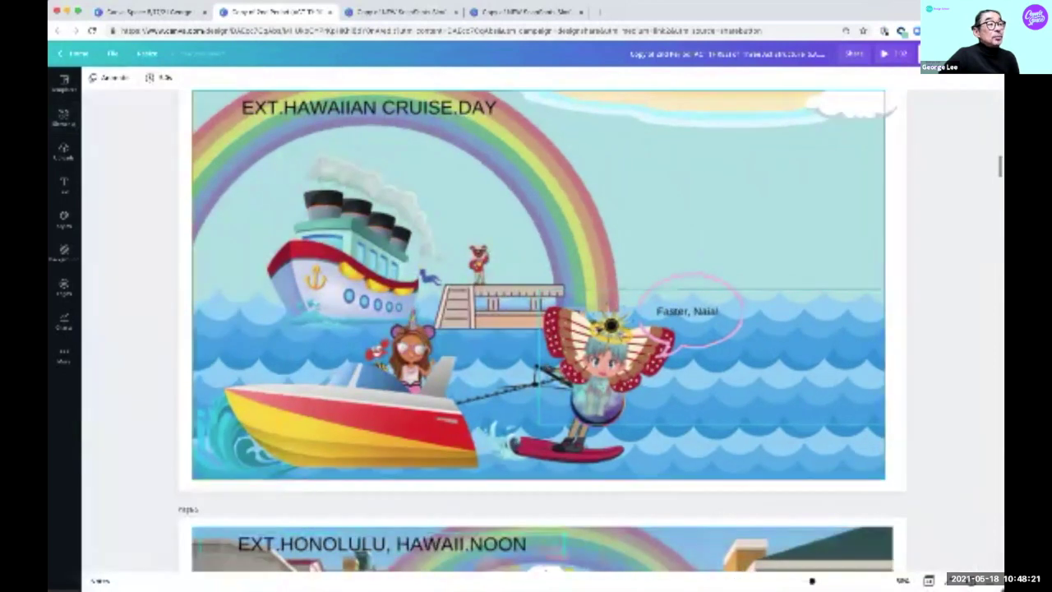
Review the Honolulu street, Hawaiian cruise room and Cafe Luau scenes on pages 5 to 7.
scroll(542, 329, down, 5)
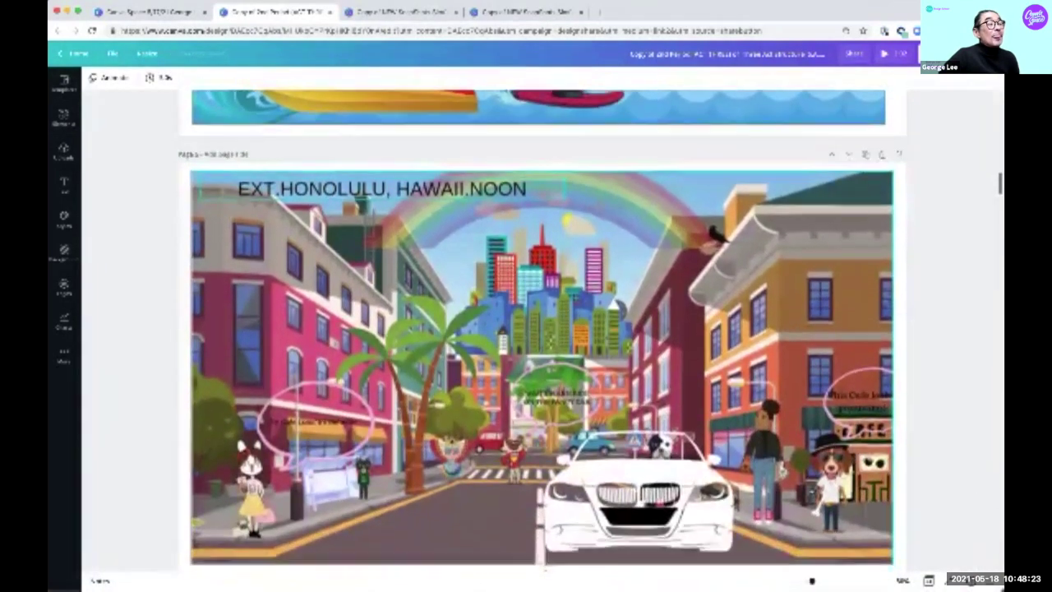
scroll(543, 329, down, 1)
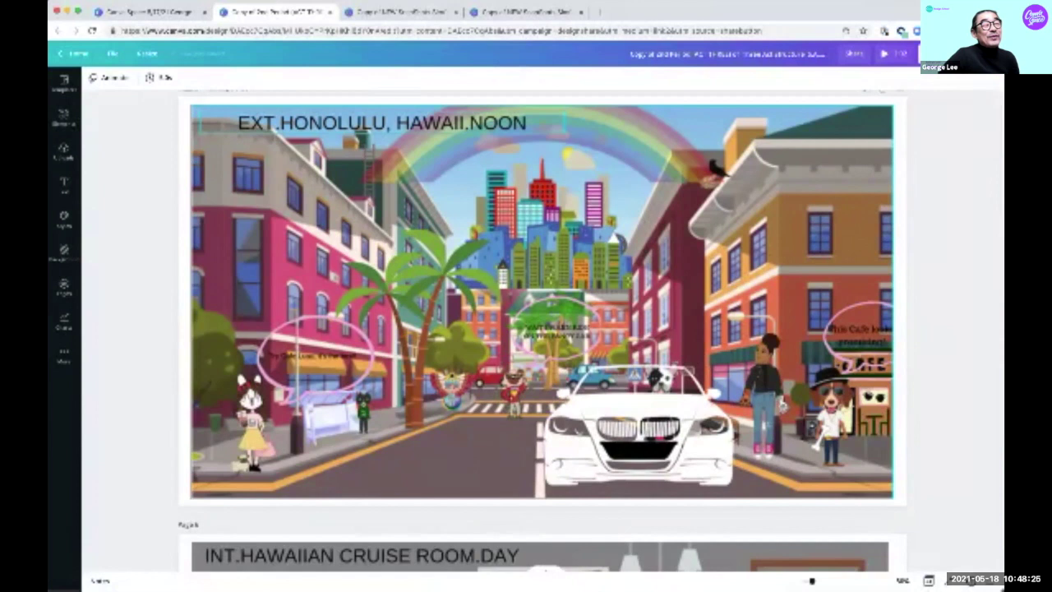
scroll(542, 329, down, 1)
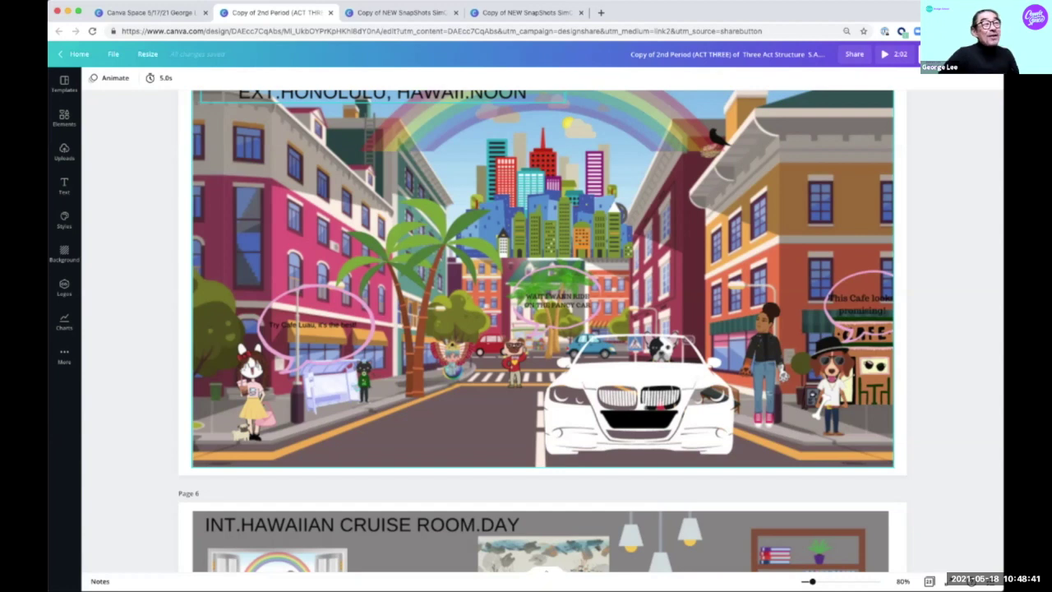
scroll(543, 329, up, 5)
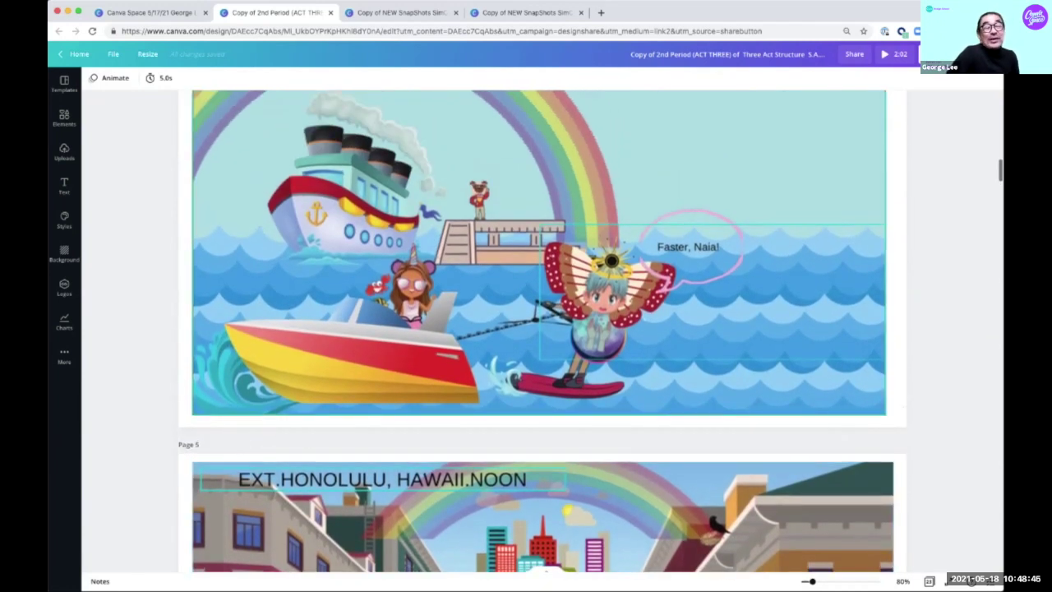
scroll(542, 329, down, 5)
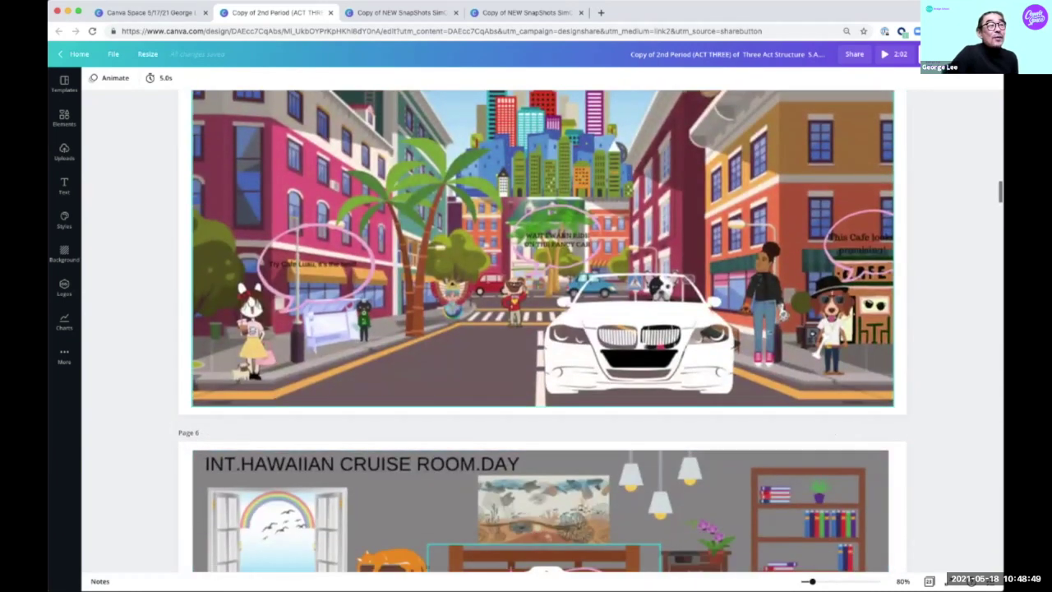
scroll(543, 329, down, 5)
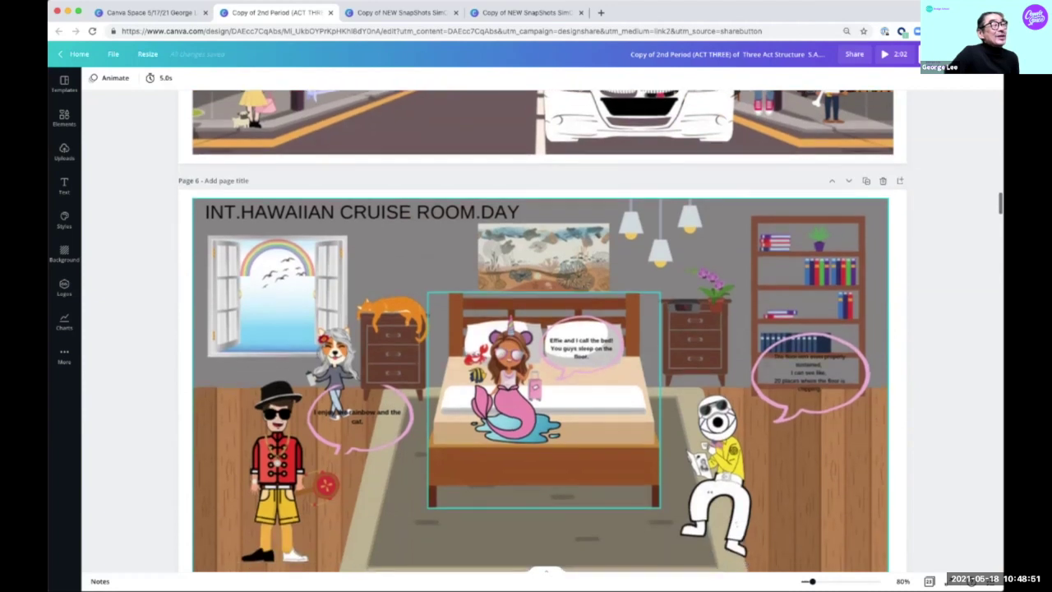
scroll(542, 329, down, 3)
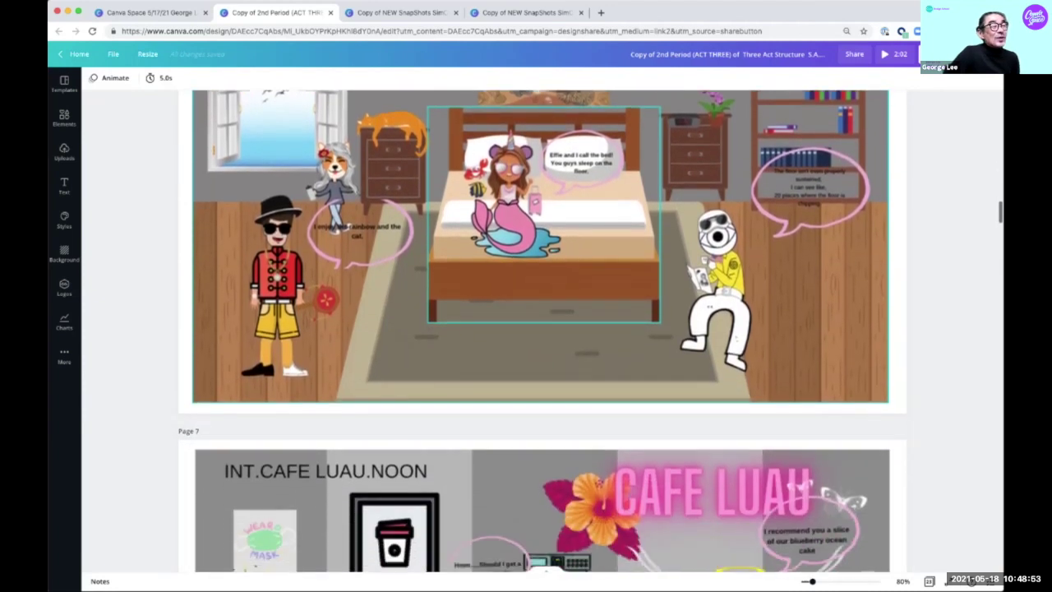
scroll(542, 329, down, 4)
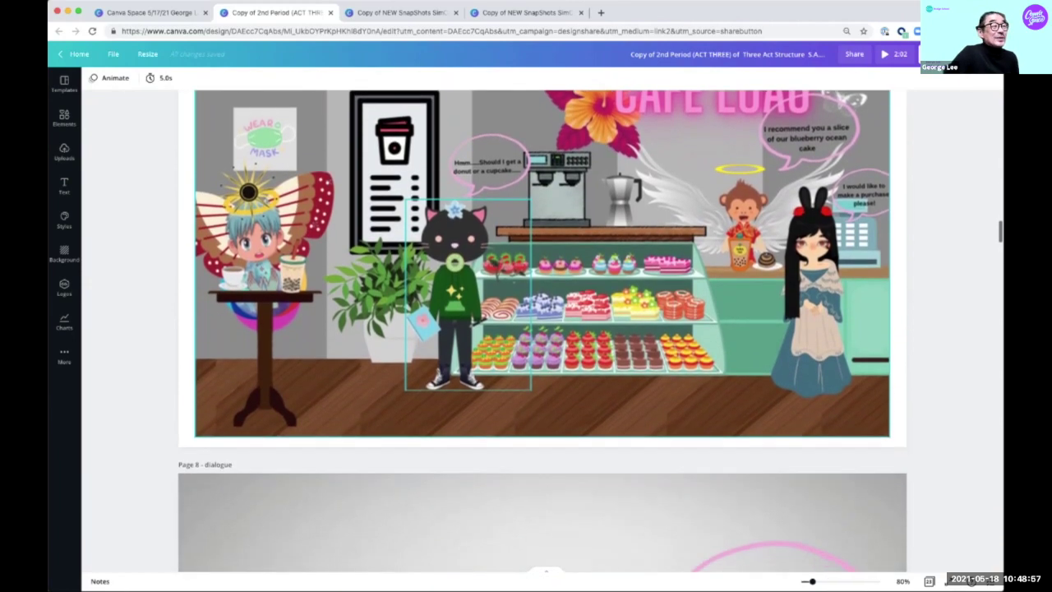
Review the plot text and checklist before page 10, the volcano scene and the tropical outdoor hospital scene on page 11.
scroll(543, 328, down, 6)
scroll(542, 329, up, 7)
scroll(543, 329, down, 6)
scroll(542, 329, down, 10)
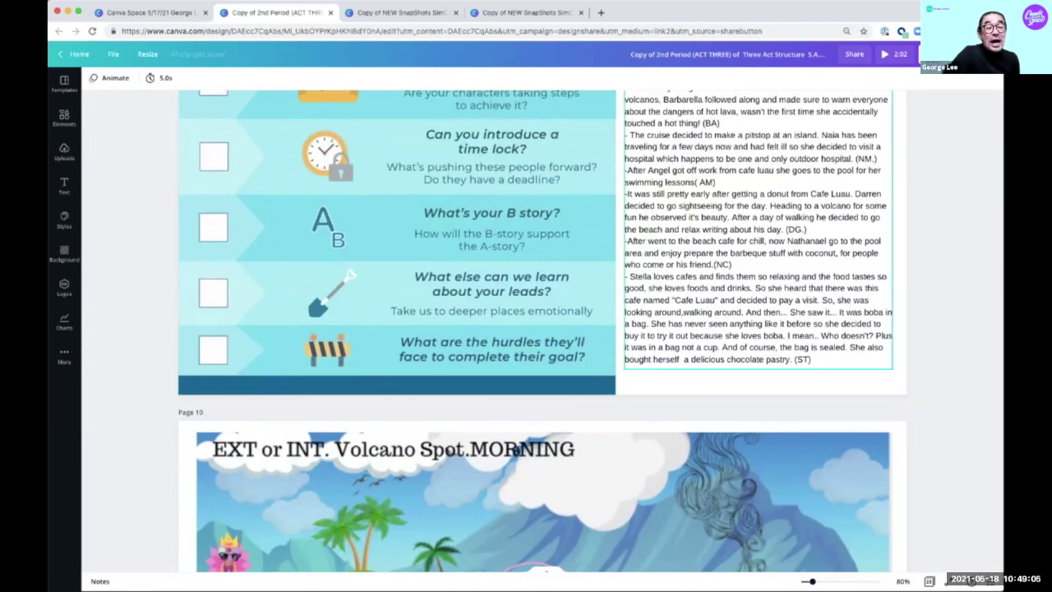
scroll(543, 328, down, 3)
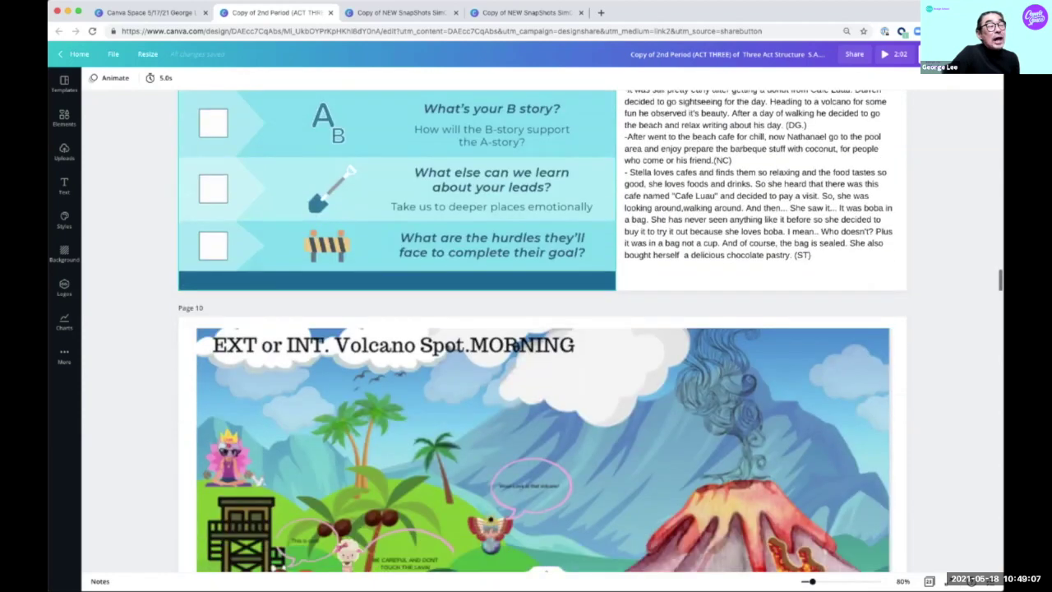
scroll(542, 329, up, 2)
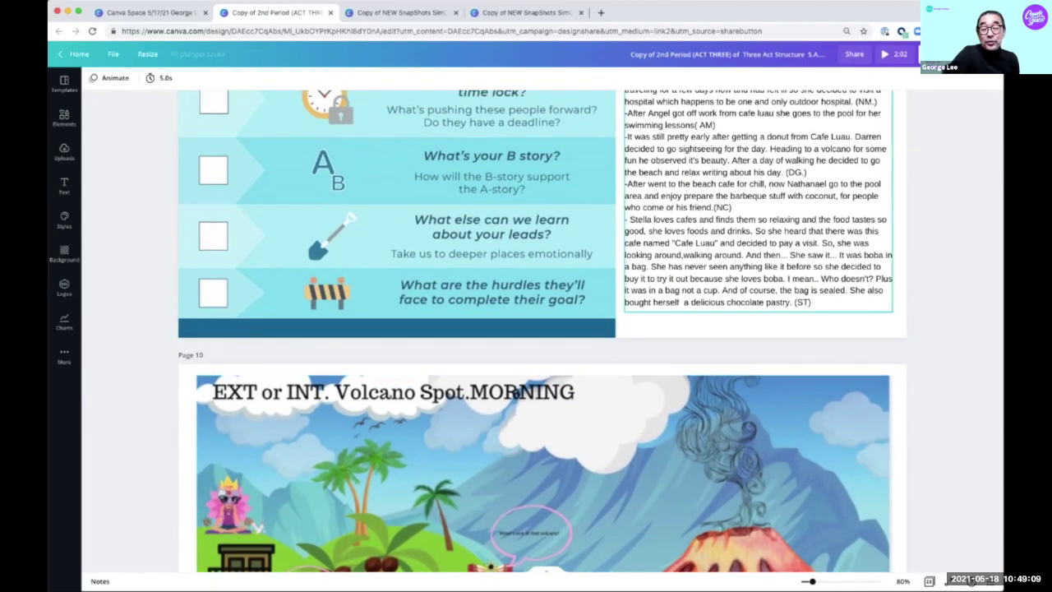
scroll(696, 348, down, 15)
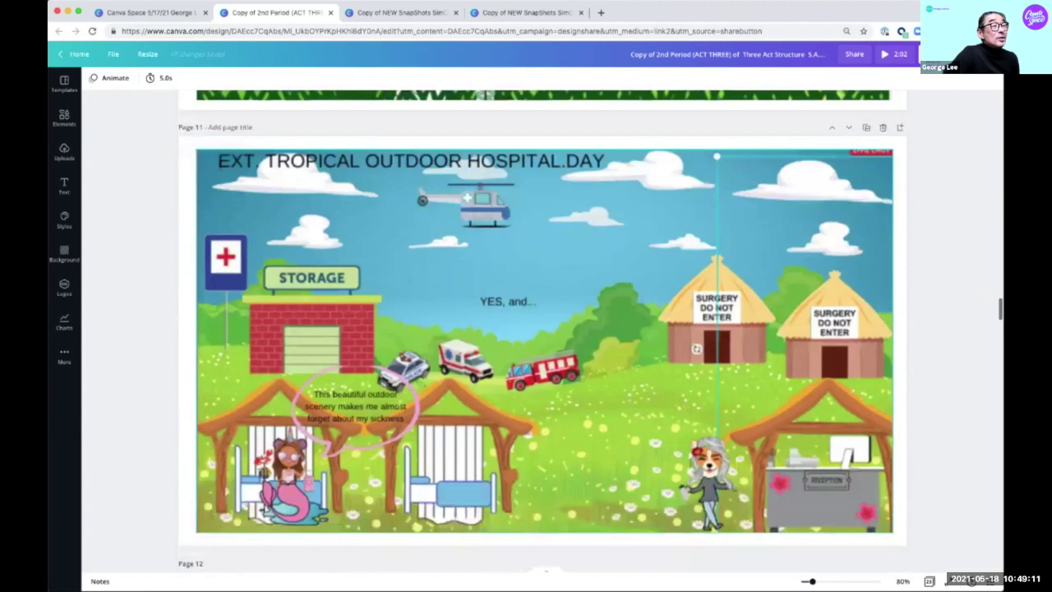
scroll(543, 329, down, 1)
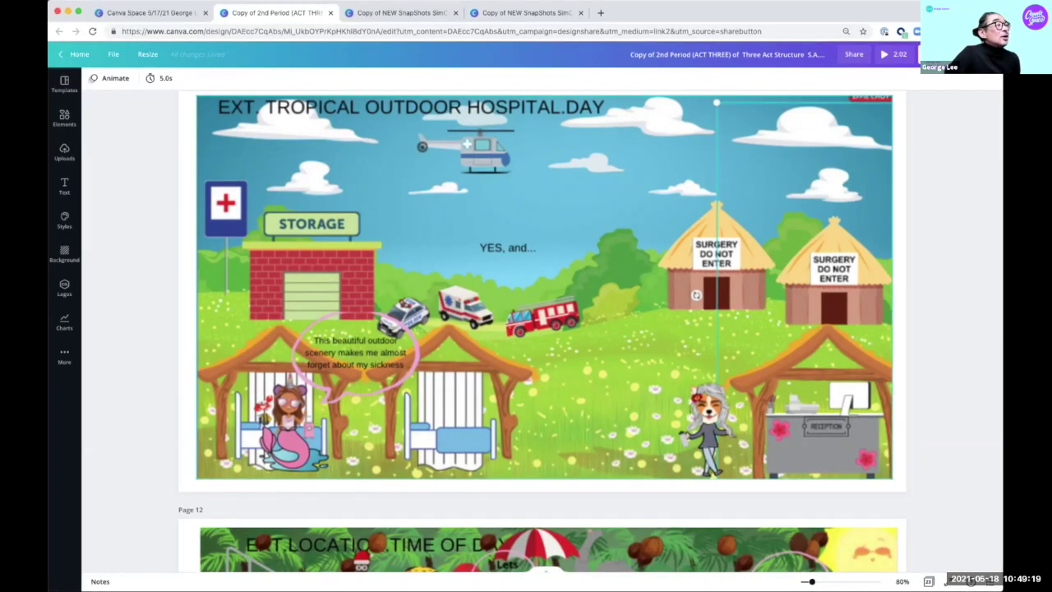
Go past the Act Three checklist and look over the character gathering room on page 17.
scroll(541, 332, down, 20)
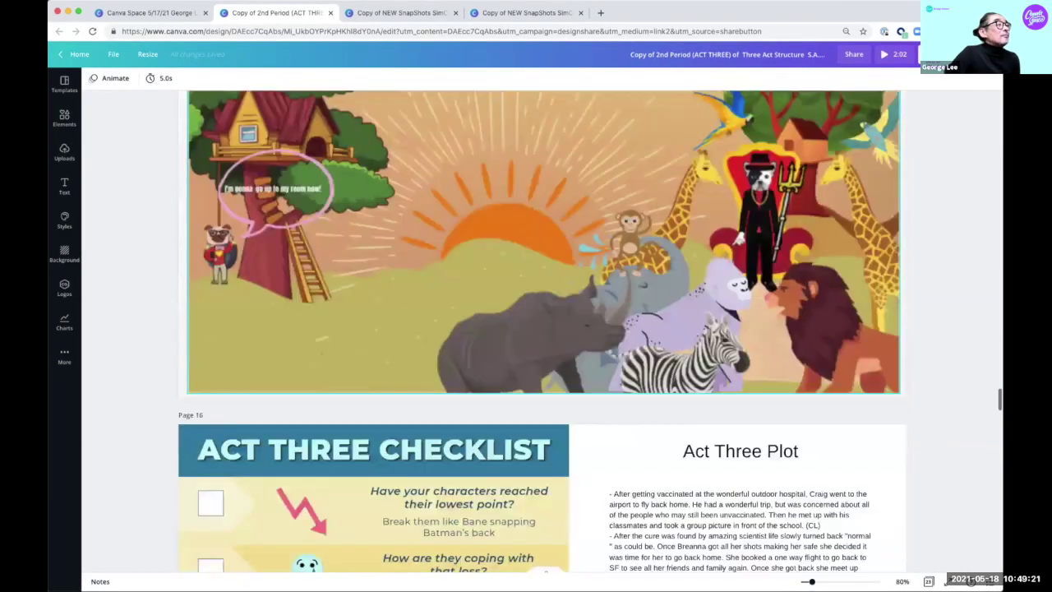
scroll(541, 332, down, 15)
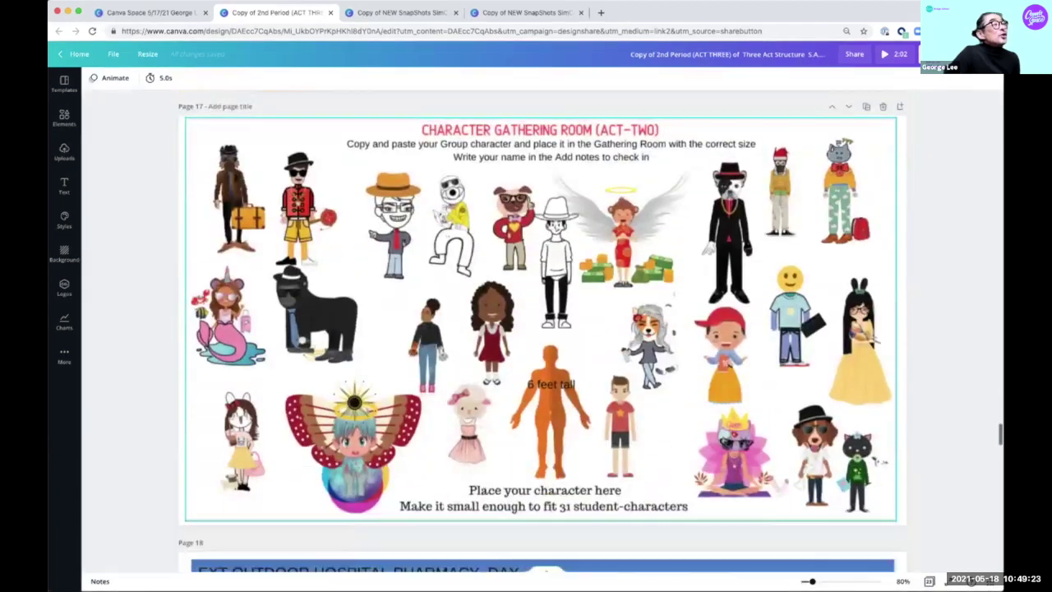
scroll(542, 332, up, 1)
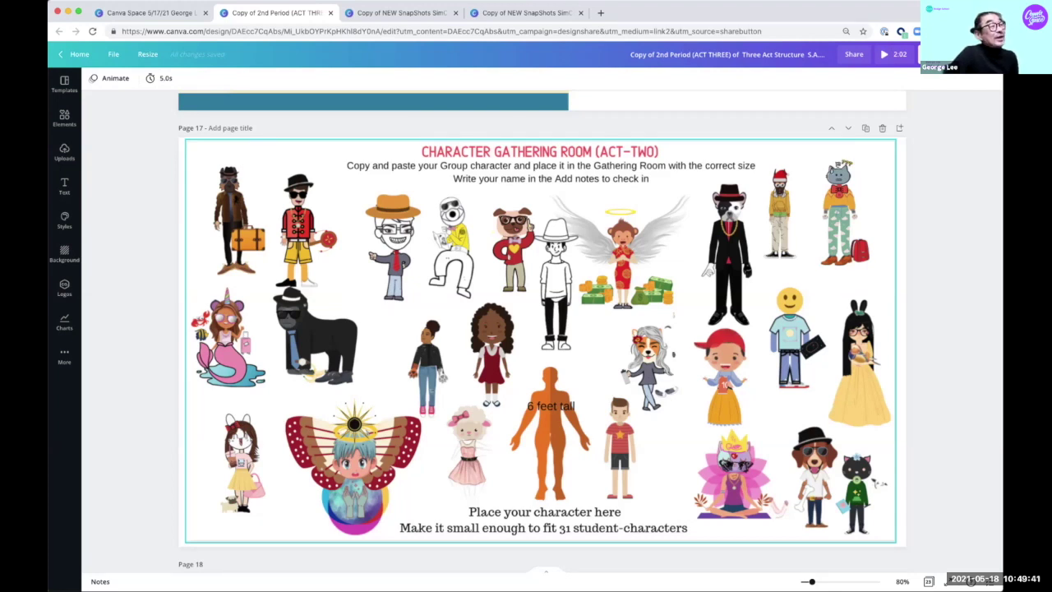
Shift the black cat character slightly toward the MAHALO counter in the gift shop scene on page 20.
scroll(542, 332, down, 5)
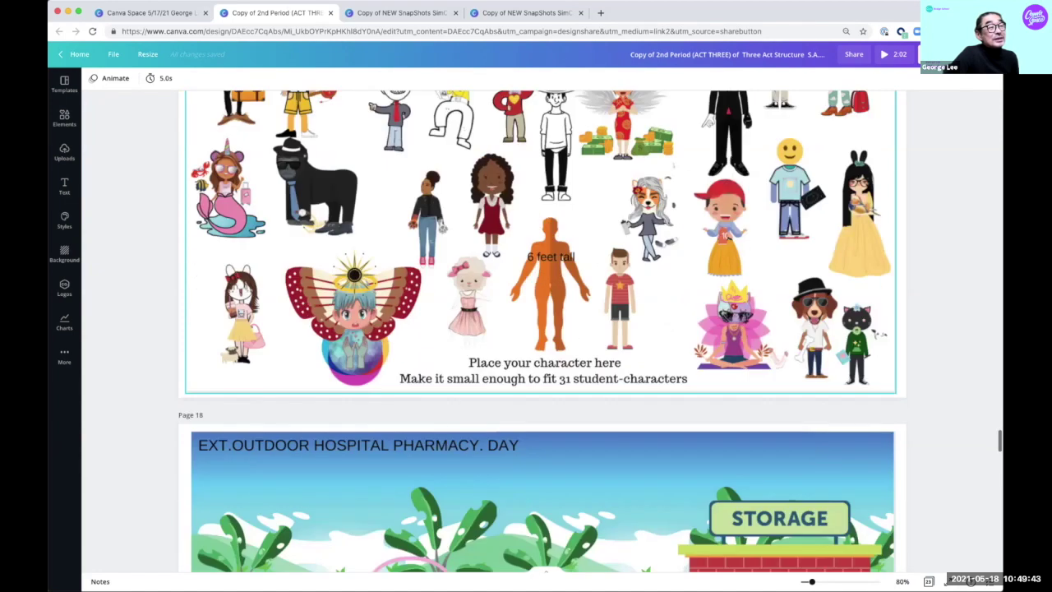
scroll(541, 331, down, 20)
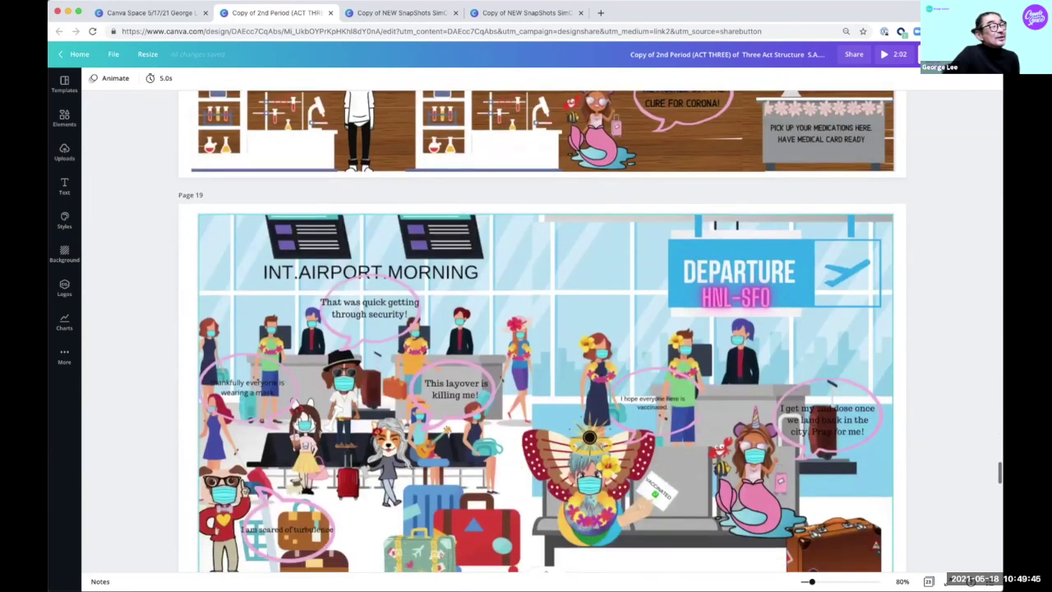
scroll(541, 331, down, 3)
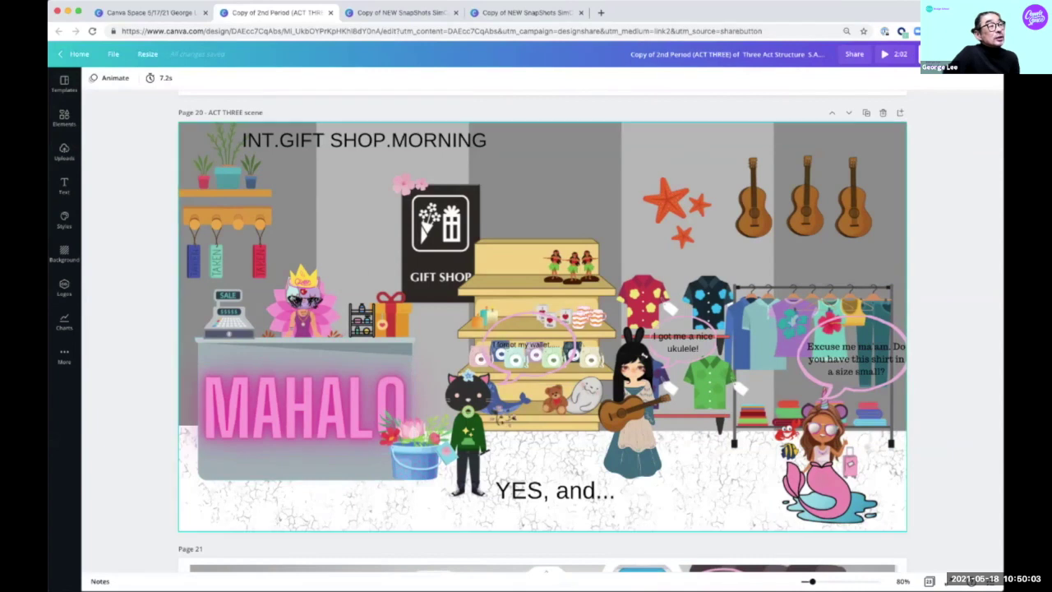
mouse_move(468, 427)
mouse_down()
mouse_move(411, 427)
mouse_move(462, 428)
mouse_up()
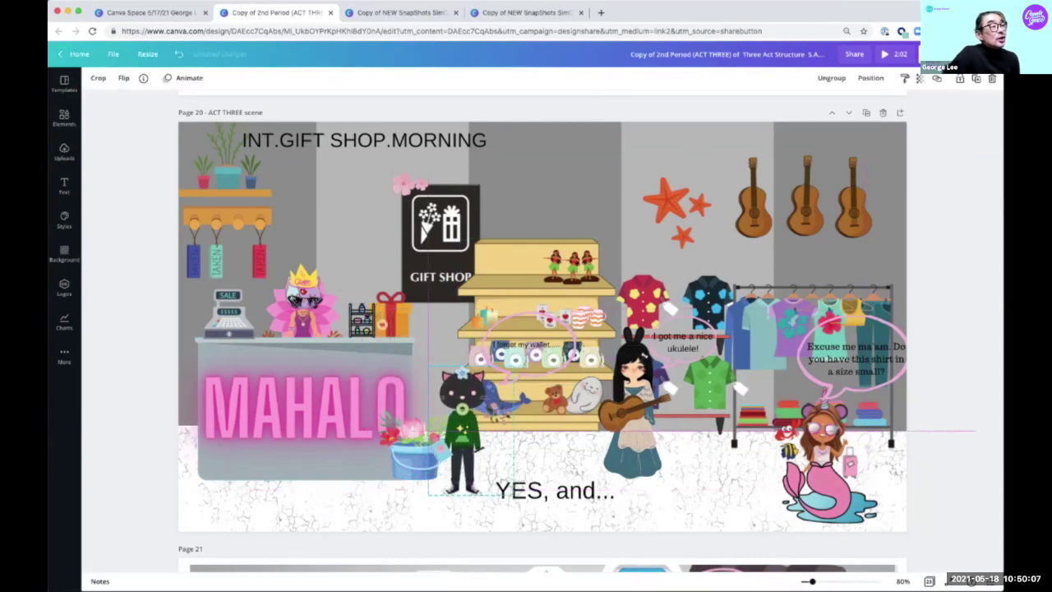
Return from the gift shop scene to the character gathering room on page 17.
scroll(542, 328, up, 10)
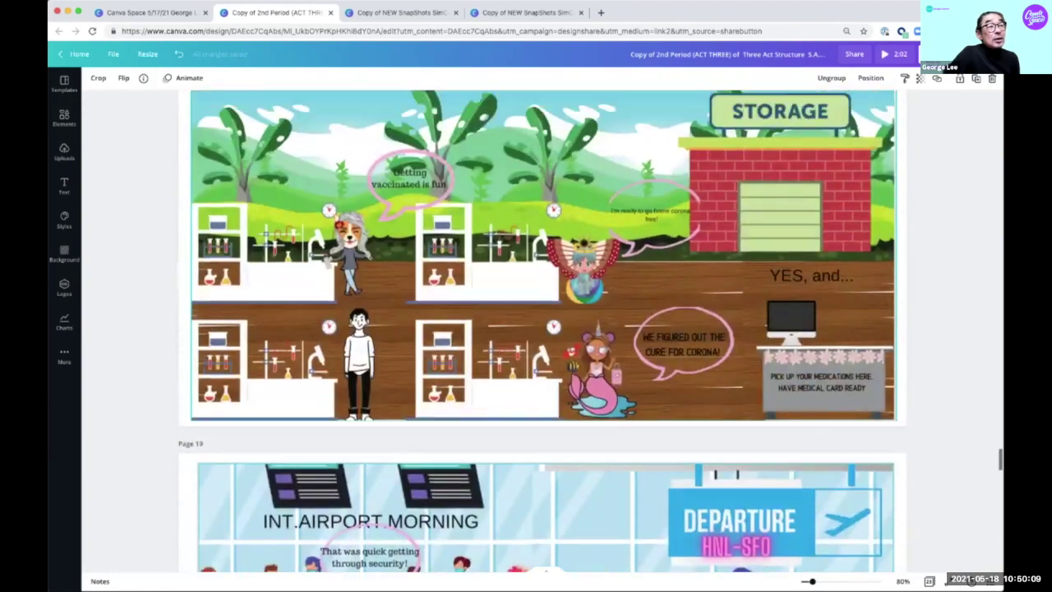
scroll(542, 329, up, 6)
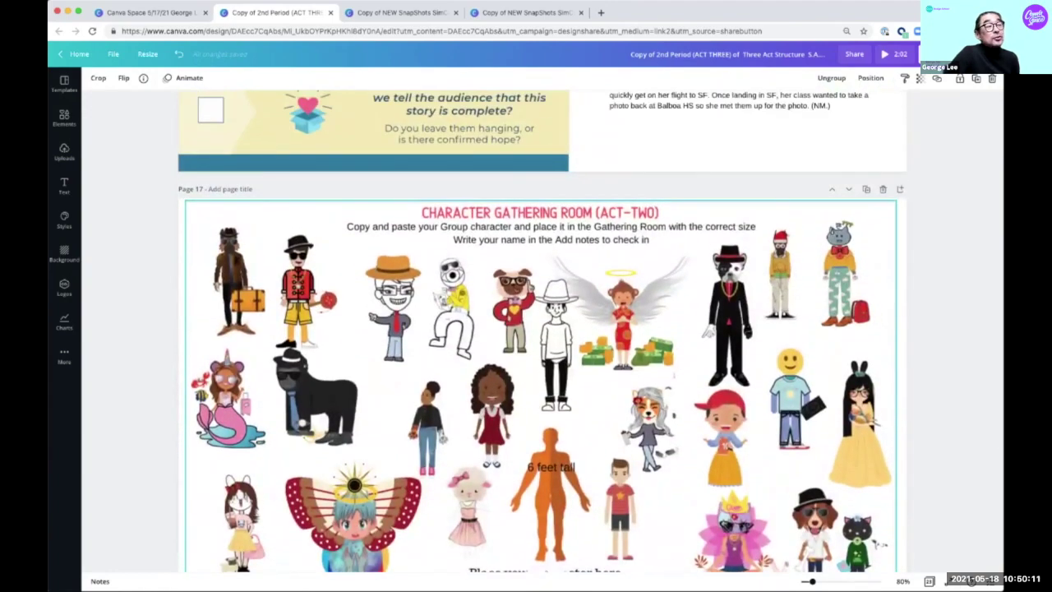
scroll(542, 329, down, 1)
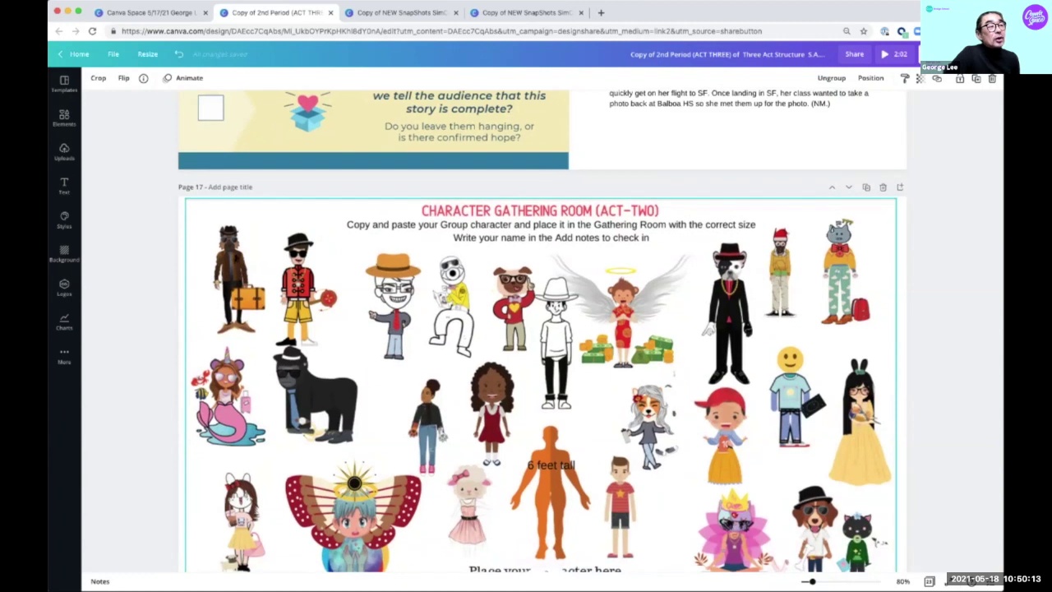
Go to the gift shop scene on page 20, look it over and deselect the black cat character.
scroll(543, 328, down, 15)
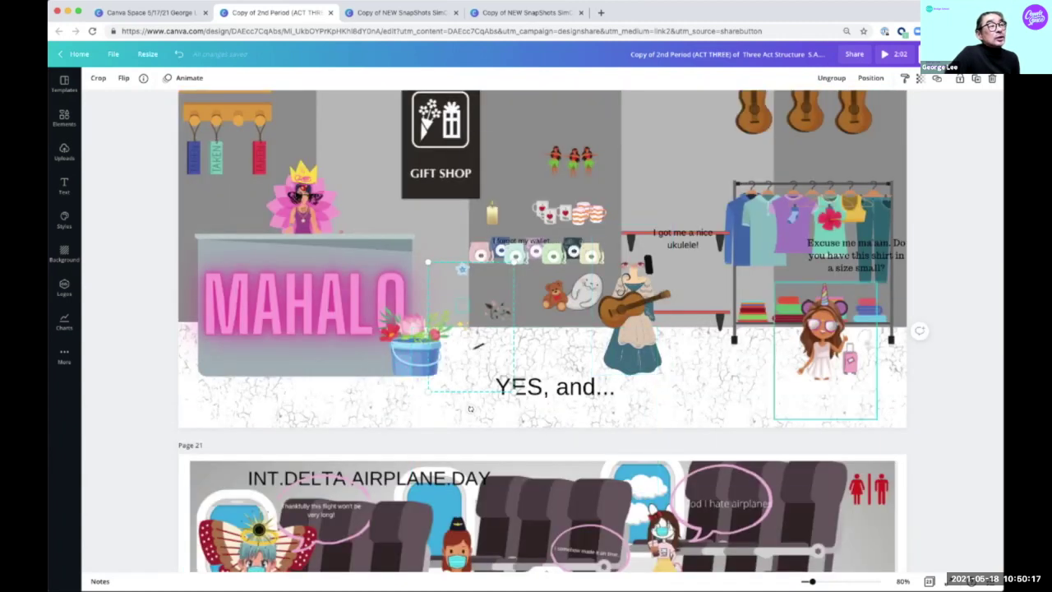
scroll(542, 329, up, 3)
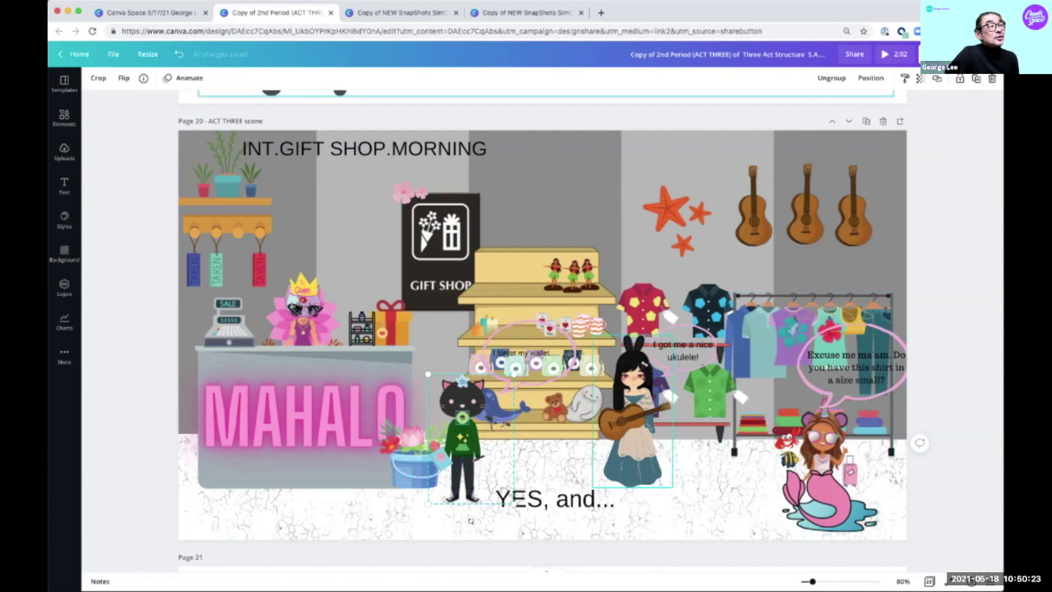
scroll(470, 520, down, 1)
scroll(470, 511, down, 1)
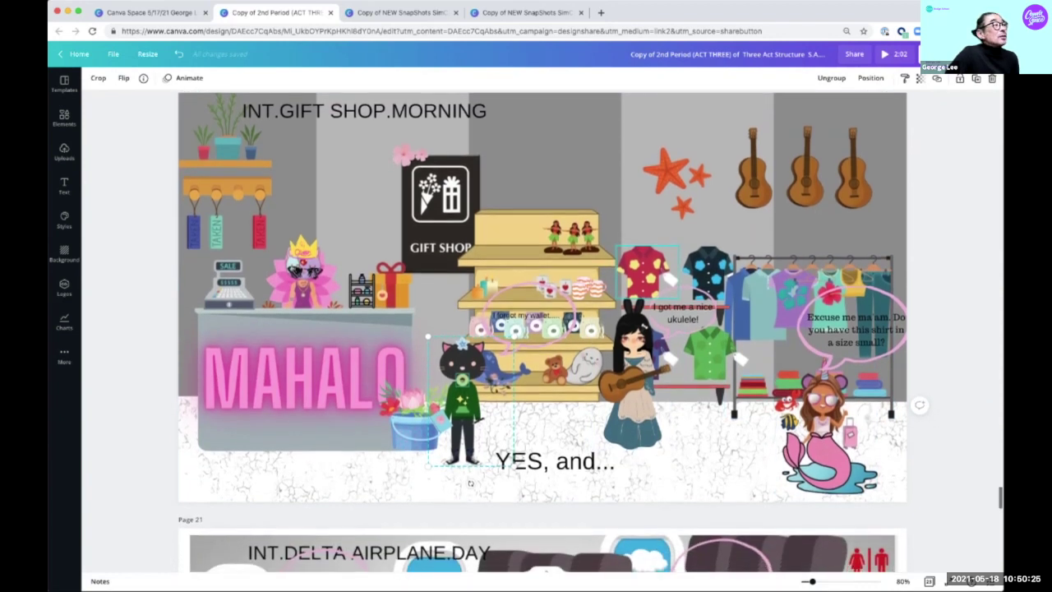
scroll(470, 509, up, 1)
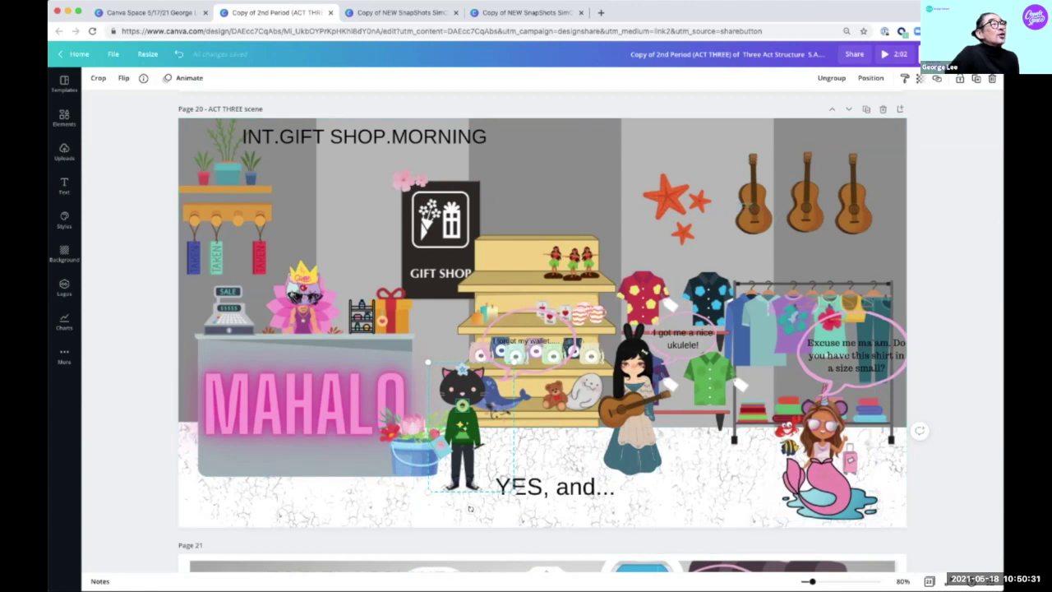
key(Escape)
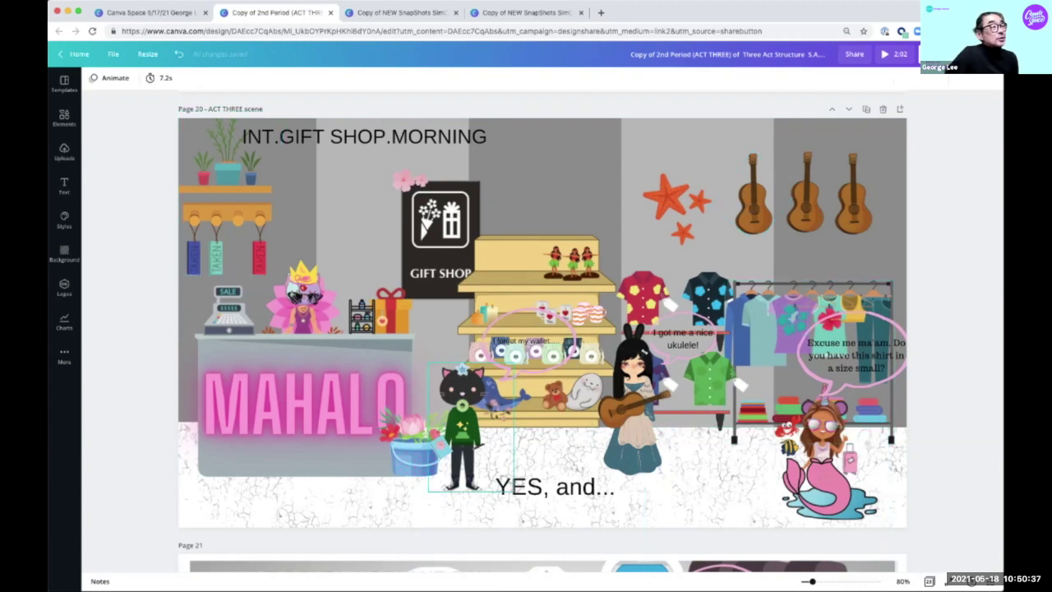
Show the notes with the scene description for the gift shop scene on page 20.
scroll(542, 328, down, 2)
scroll(542, 328, down, 1)
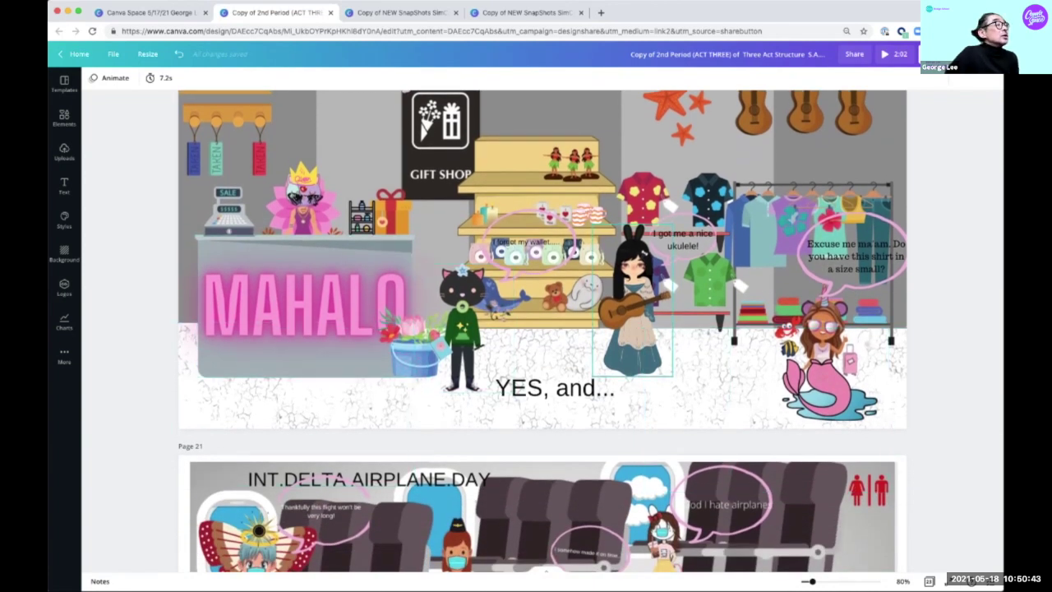
scroll(542, 329, up, 5)
scroll(542, 329, down, 5)
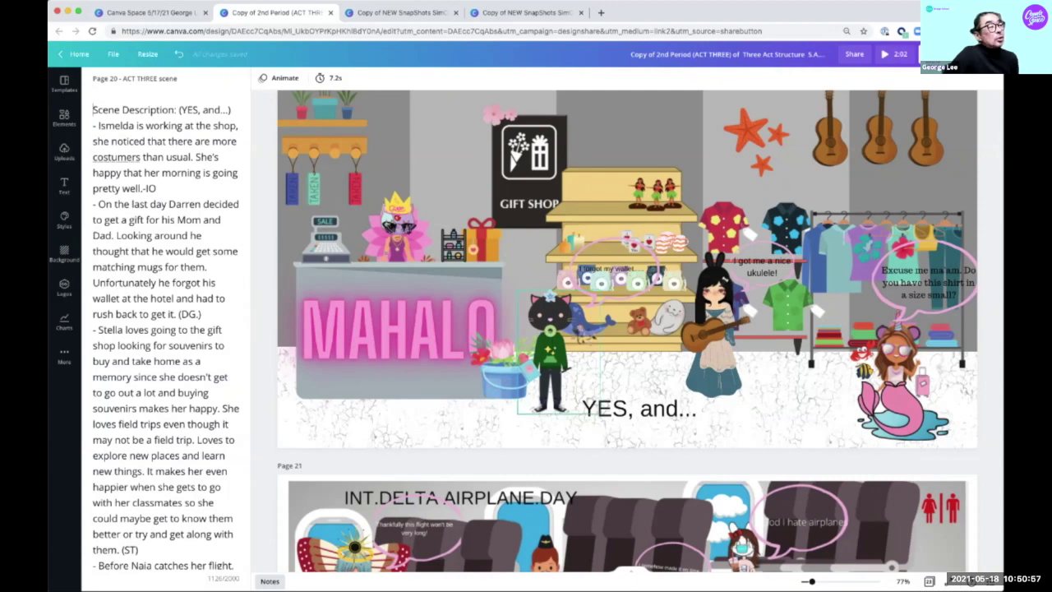
scroll(627, 330, up, 3)
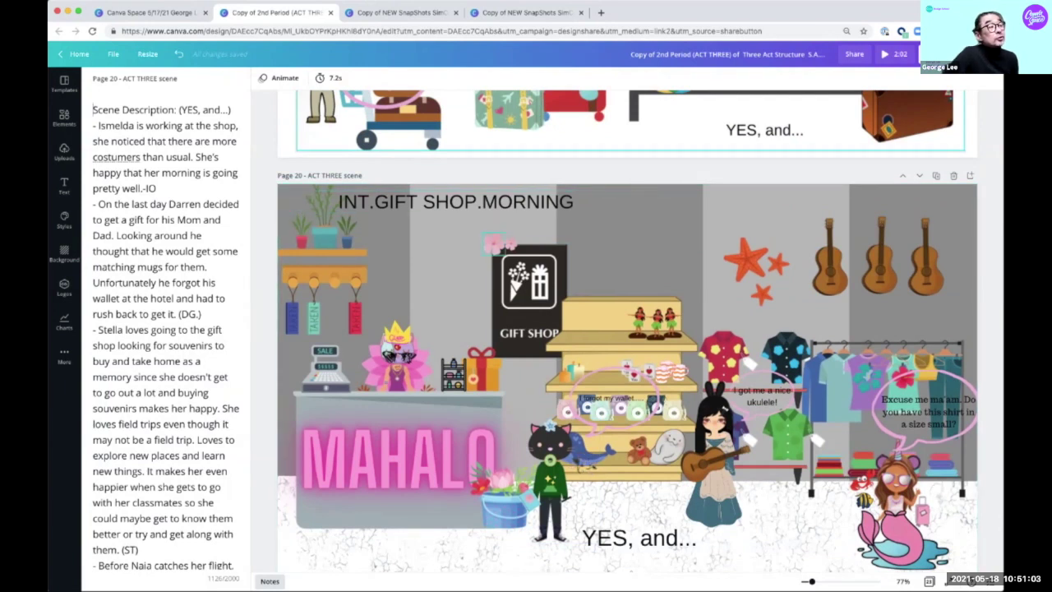
Go to the Balboa High picture day scene on page 23 and review it with its scene description.
scroll(627, 330, down, 15)
scroll(627, 330, down, 15)
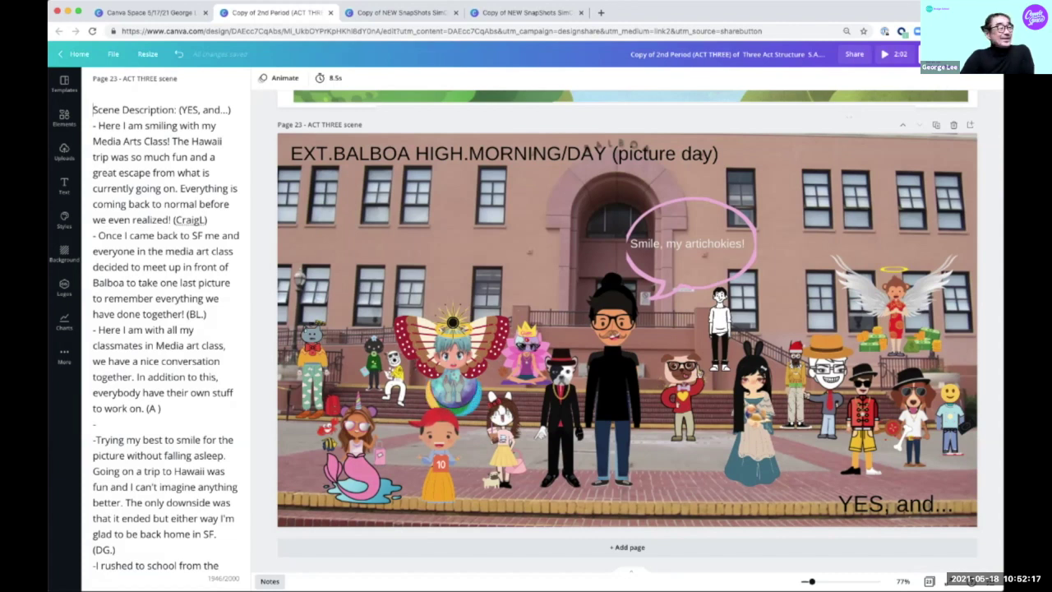
scroll(166, 329, down, 3)
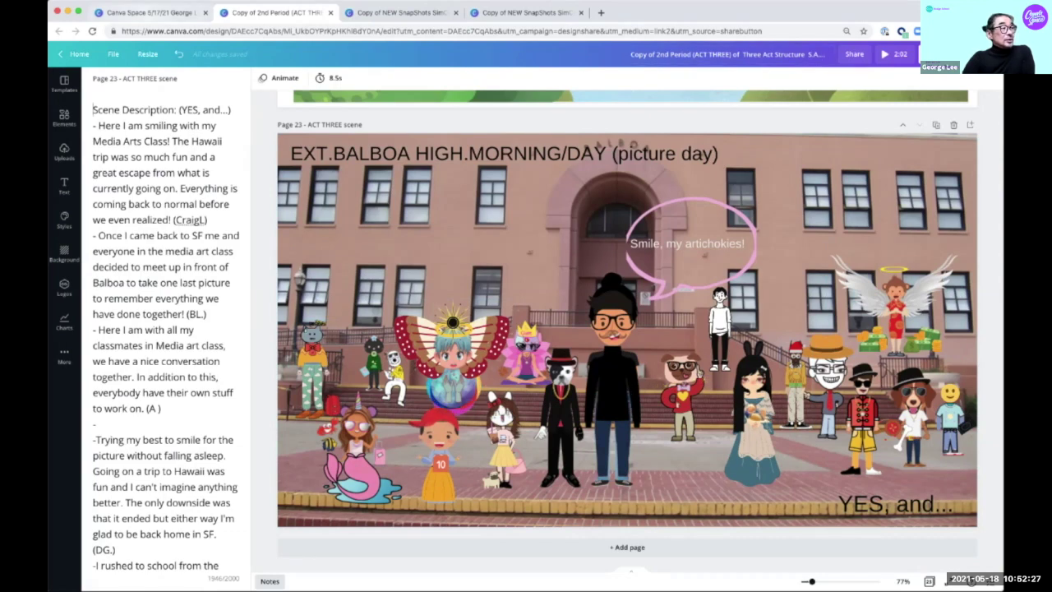
Return to the slide presentation, show it full screen and advance to the Business Plan Website activity slide.
key(ctrl+shift+Tab)
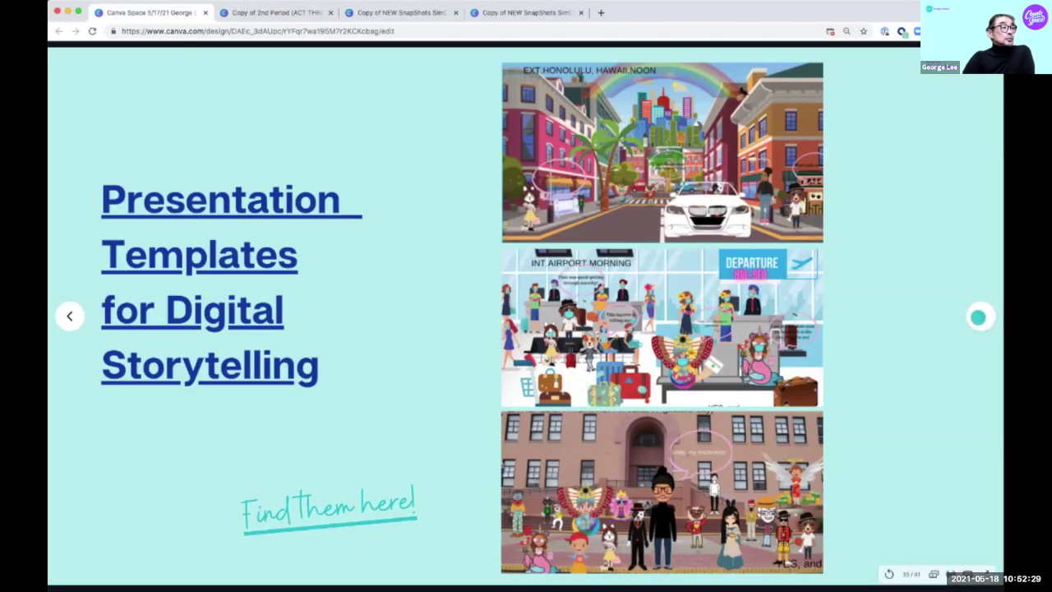
key(f)
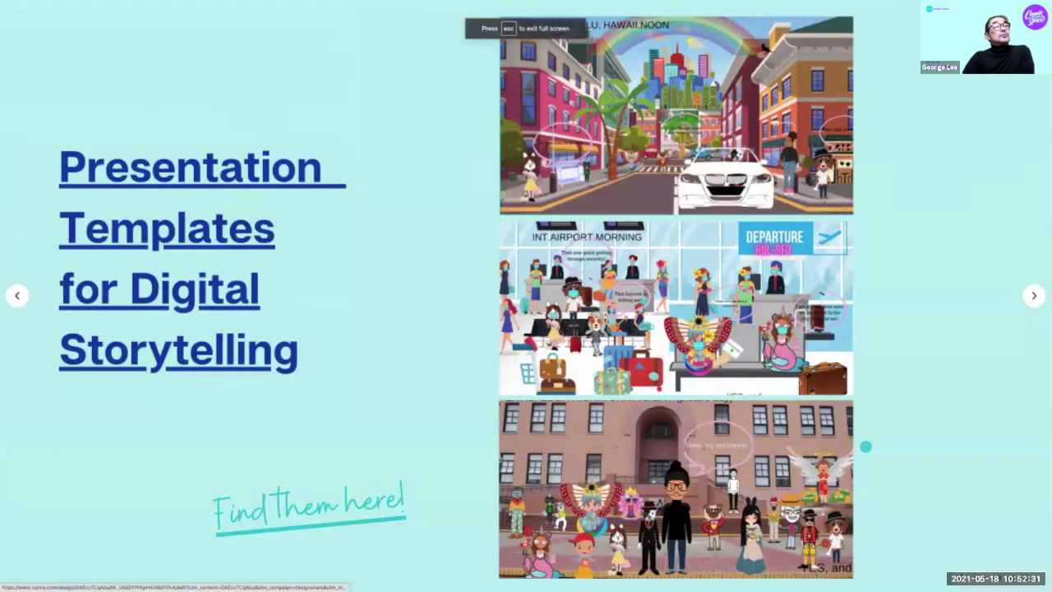
click(1034, 296)
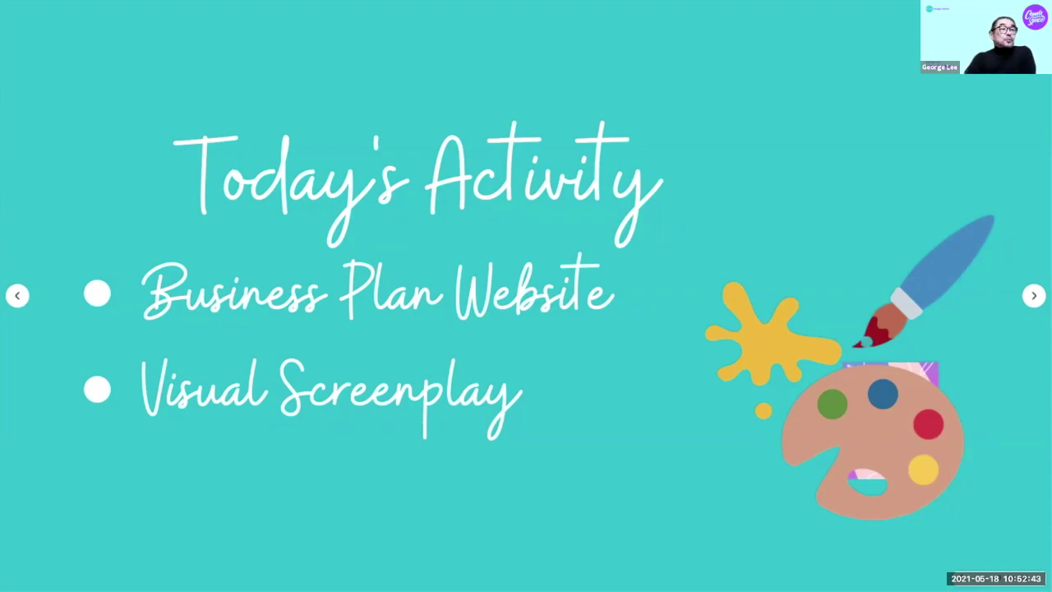
click(1034, 294)
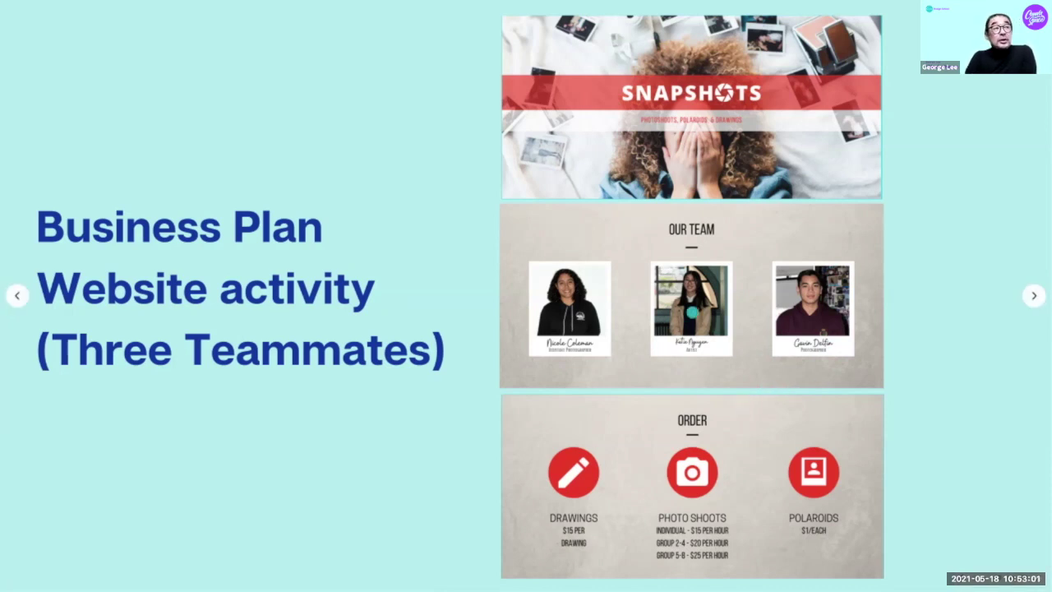
Open the SnapShots SimCollab website design from the slide, enlarge the canvas and select the SNAPSHOTS title.
click(692, 311)
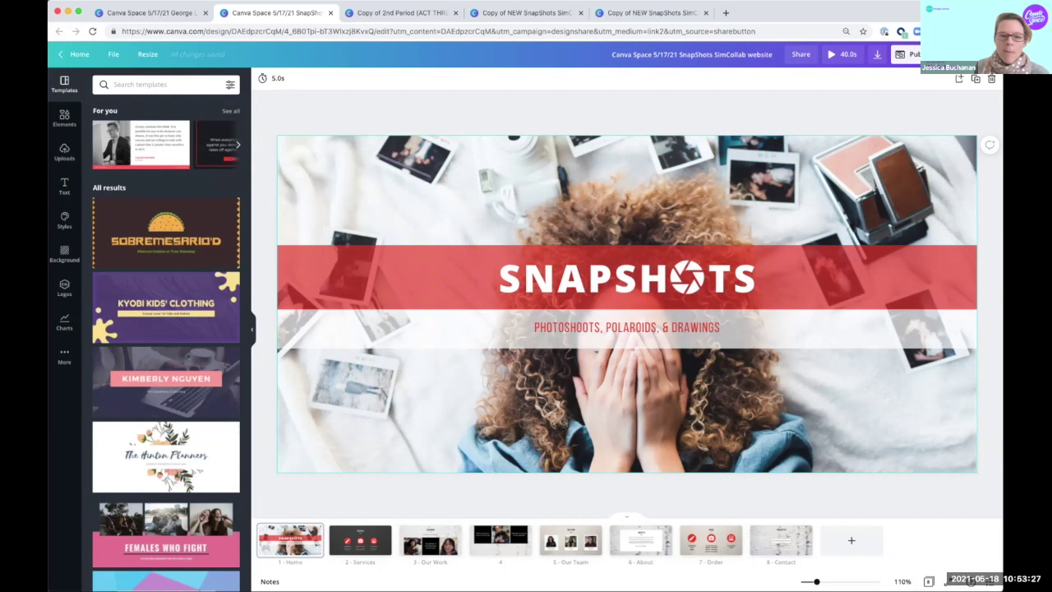
click(251, 329)
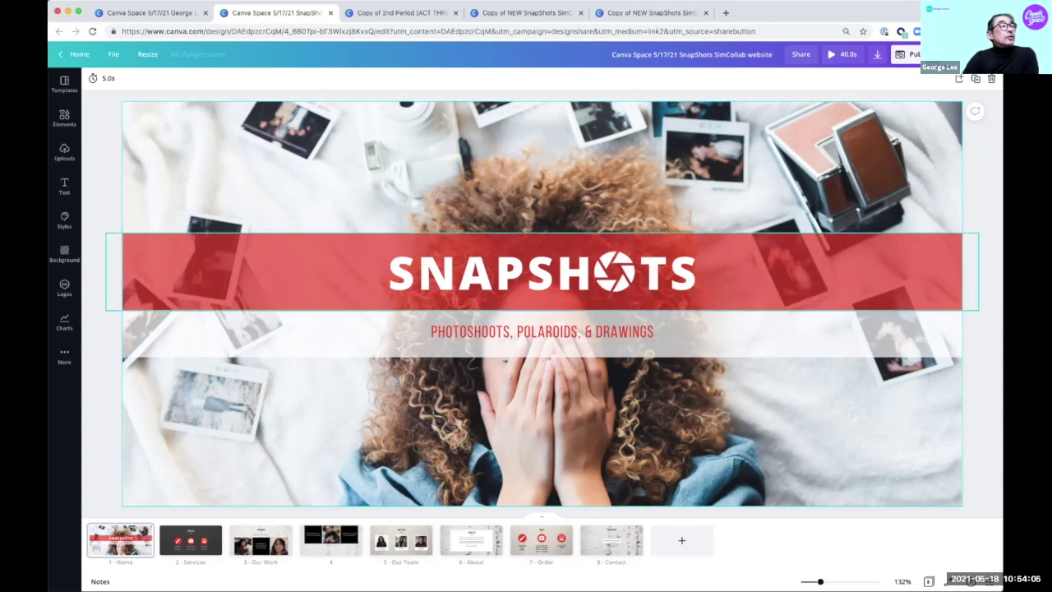
click(542, 271)
click(495, 271)
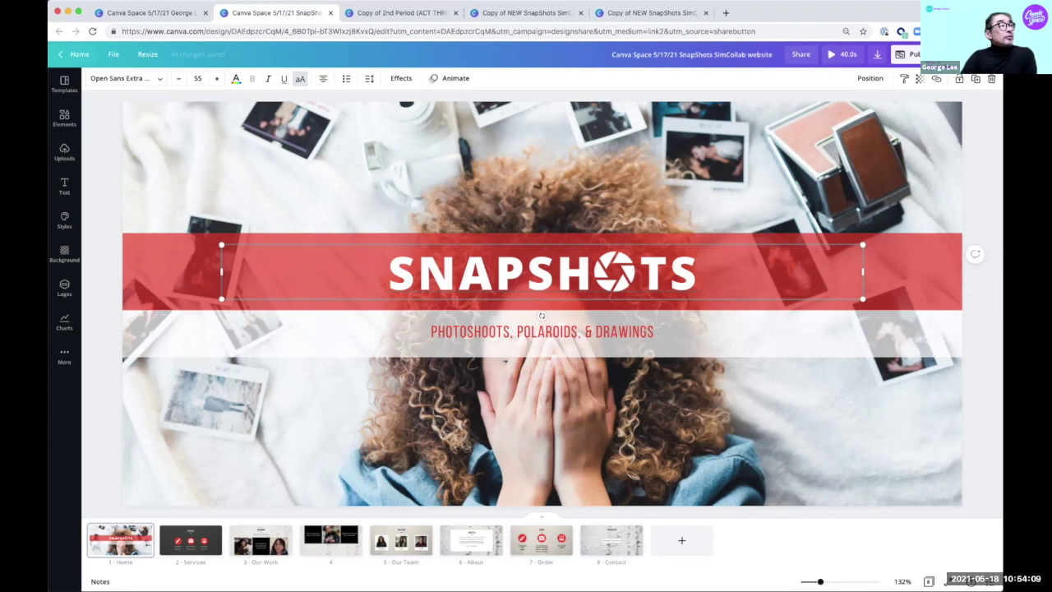
Look up template suggestions for "we", then clear the search and hide the templates again.
click(64, 84)
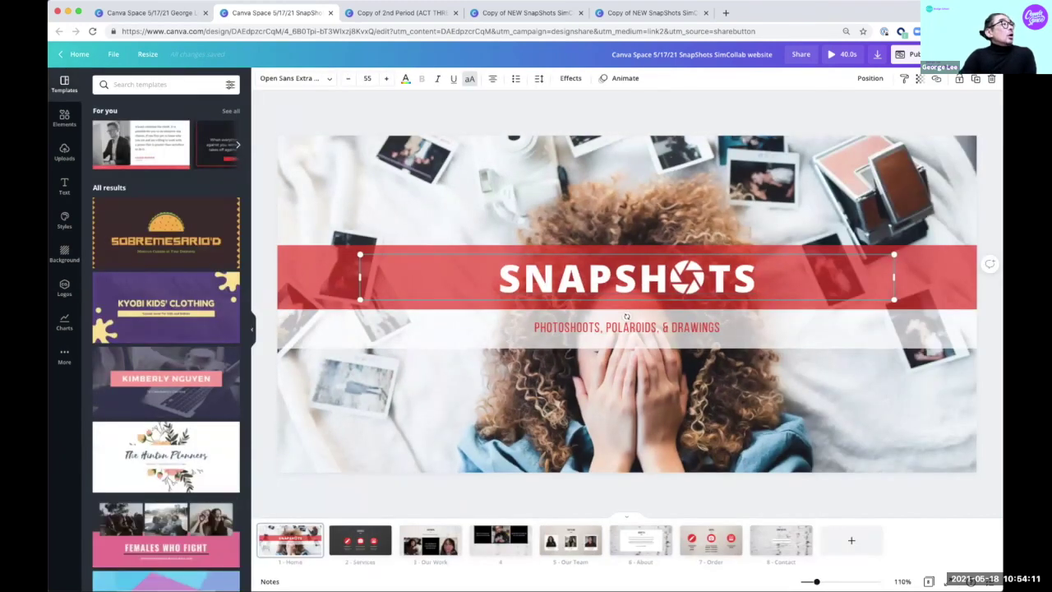
click(160, 84)
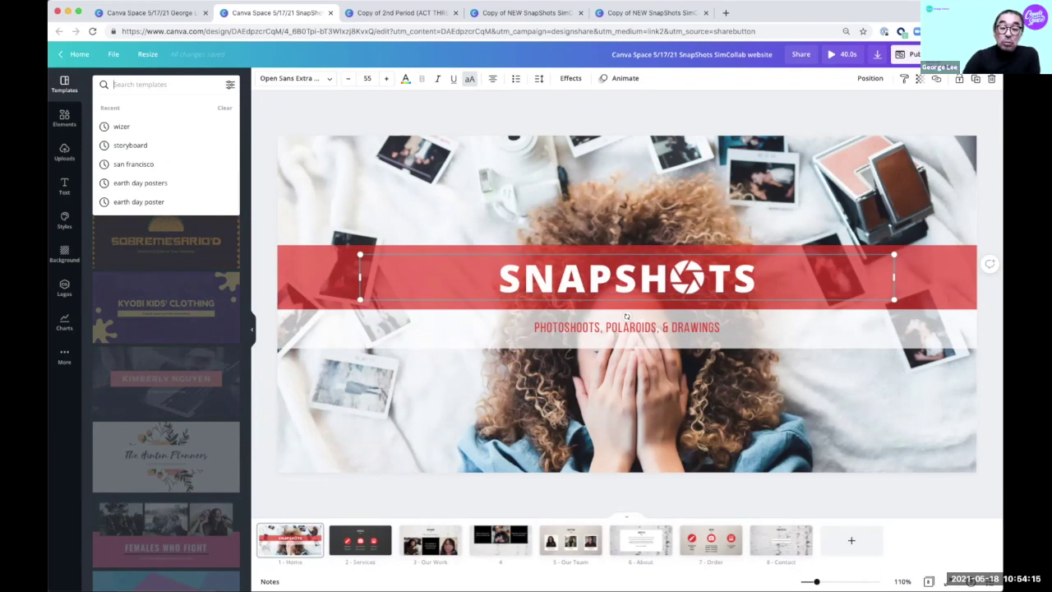
text(we)
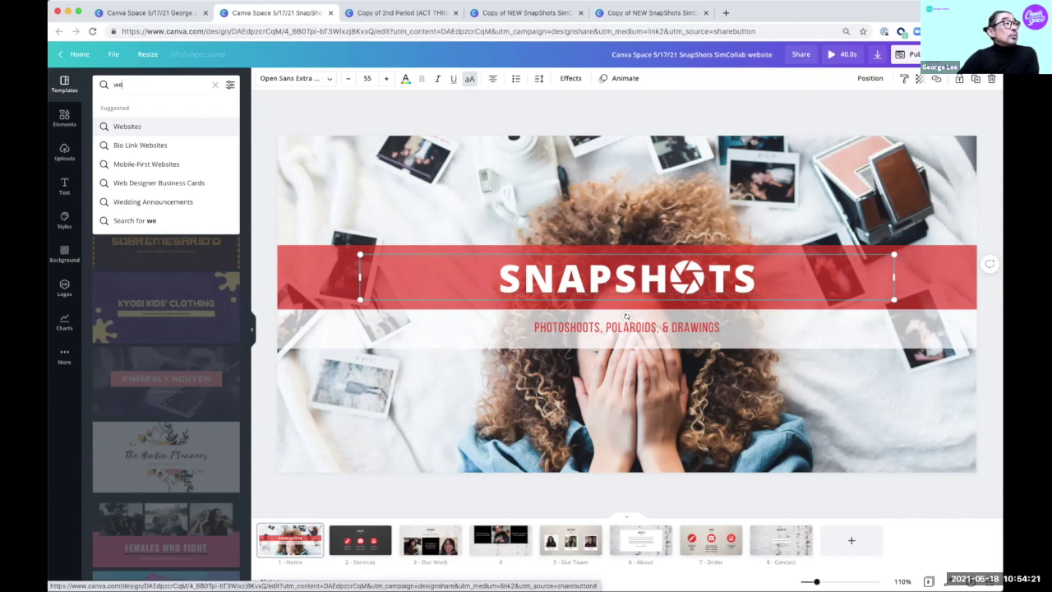
key(BackSpace)
key(BackSpace)
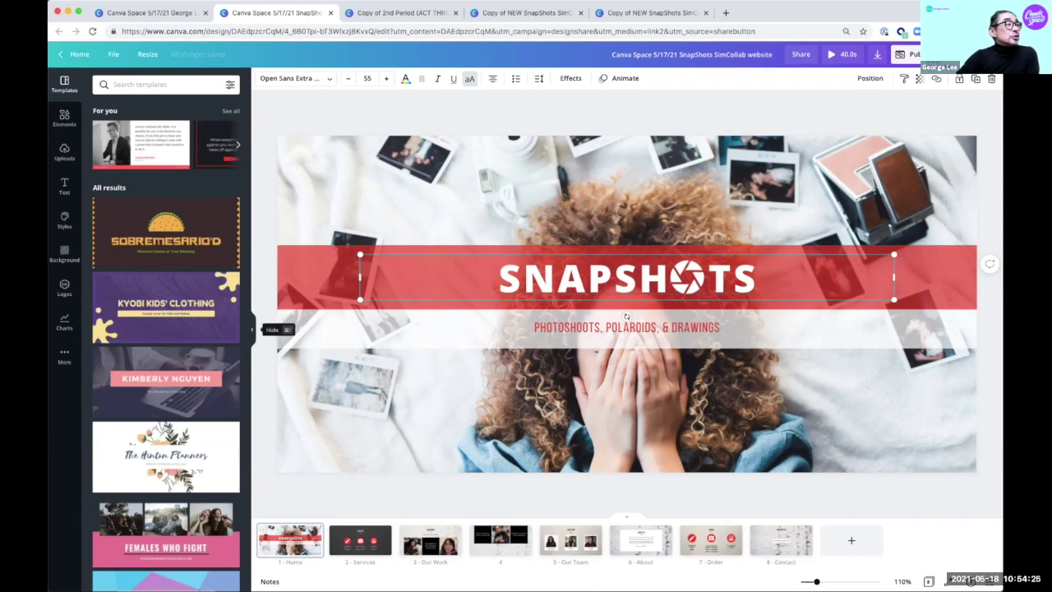
click(252, 329)
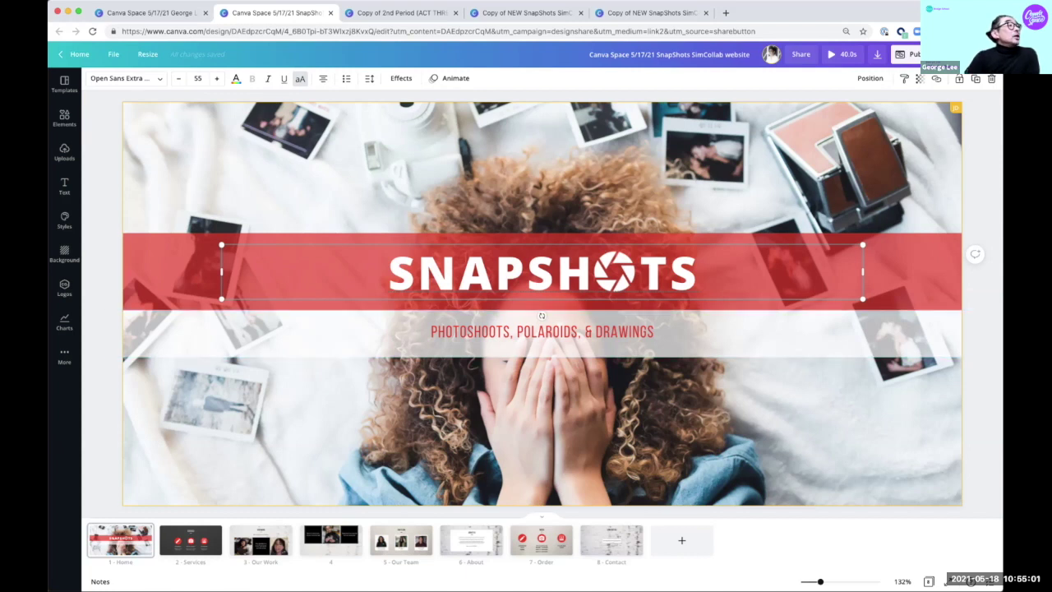
View the Services page, the Our Work page and page 4, and open a blank comment on page 4.
click(190, 540)
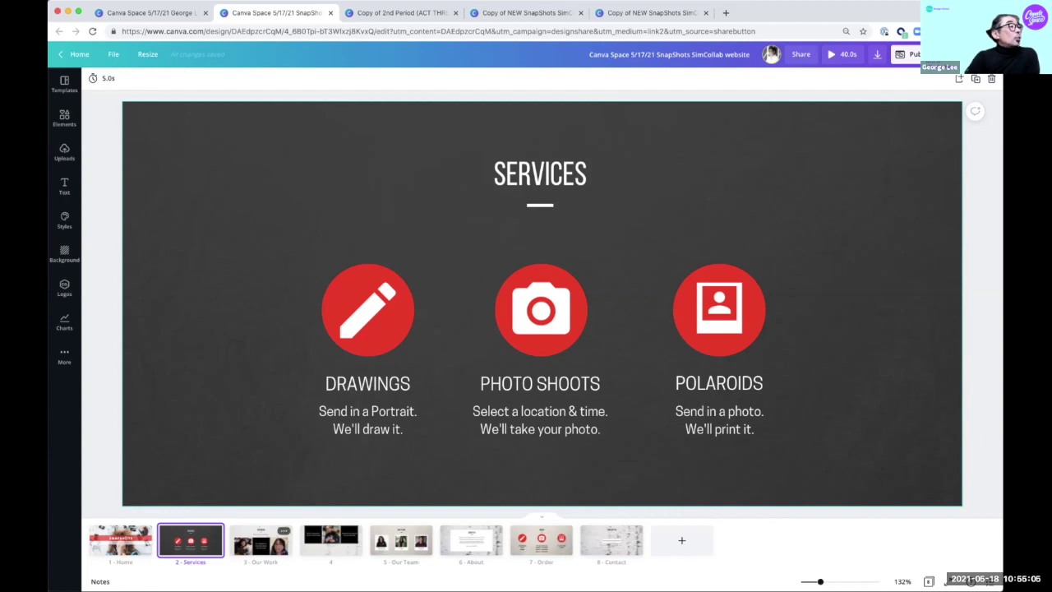
click(261, 540)
click(330, 540)
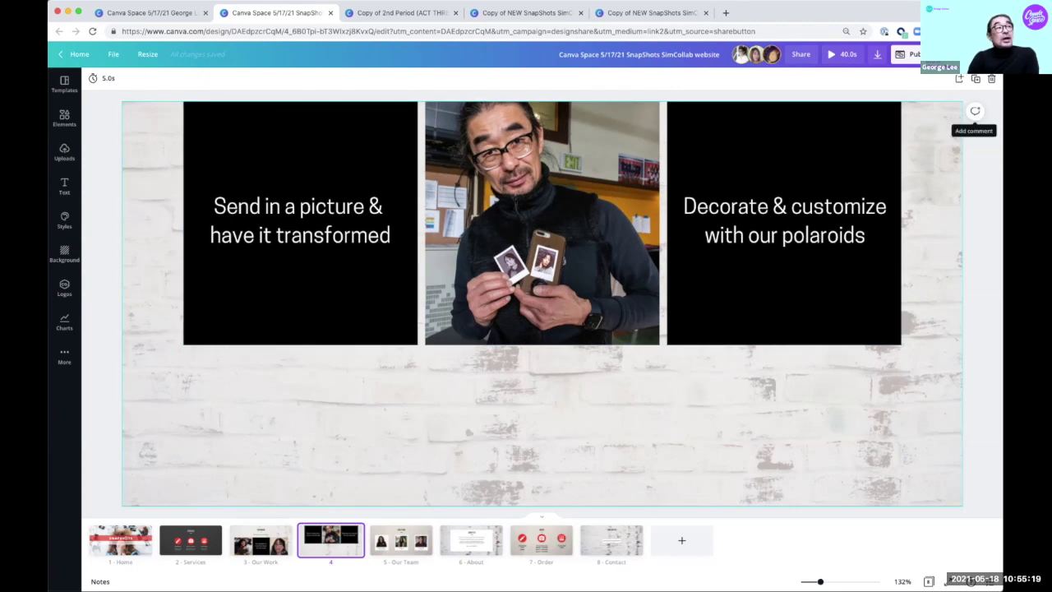
click(975, 111)
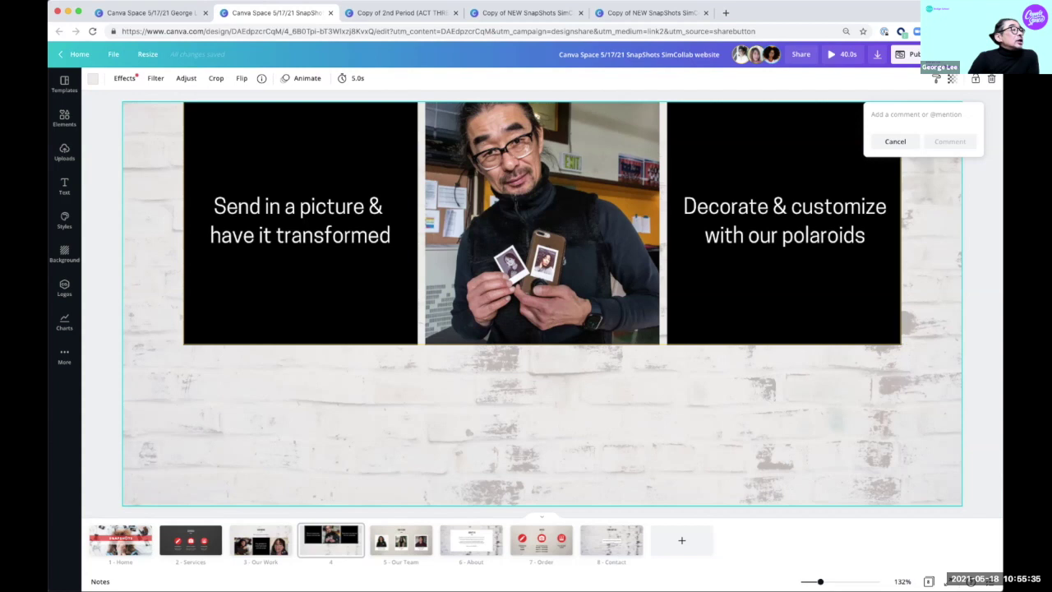
Show the Home page's SNAPSHOTS title, then the Our Team page with its middle team card selected.
click(120, 540)
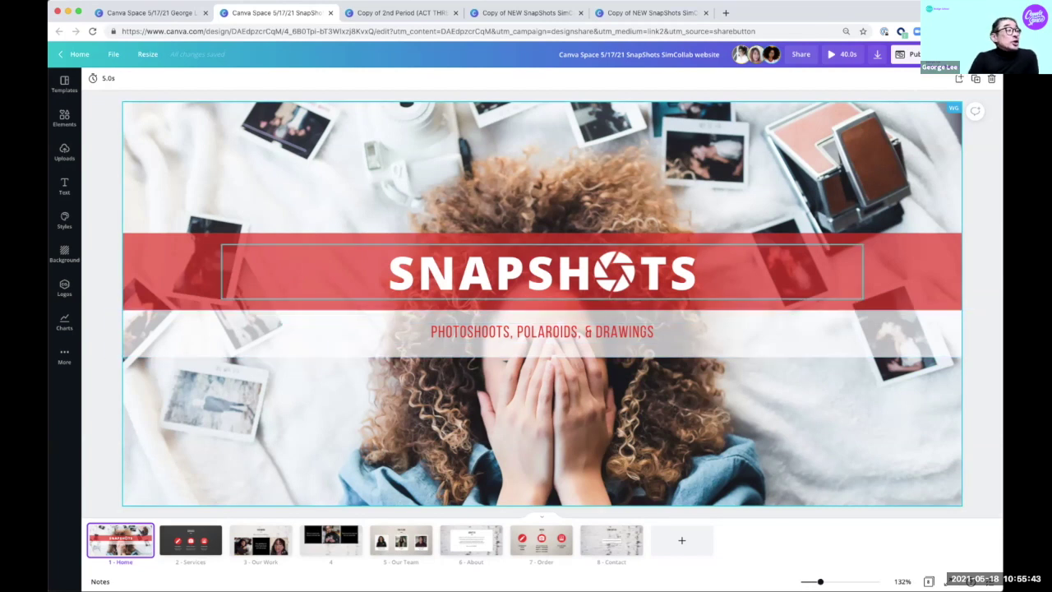
click(542, 271)
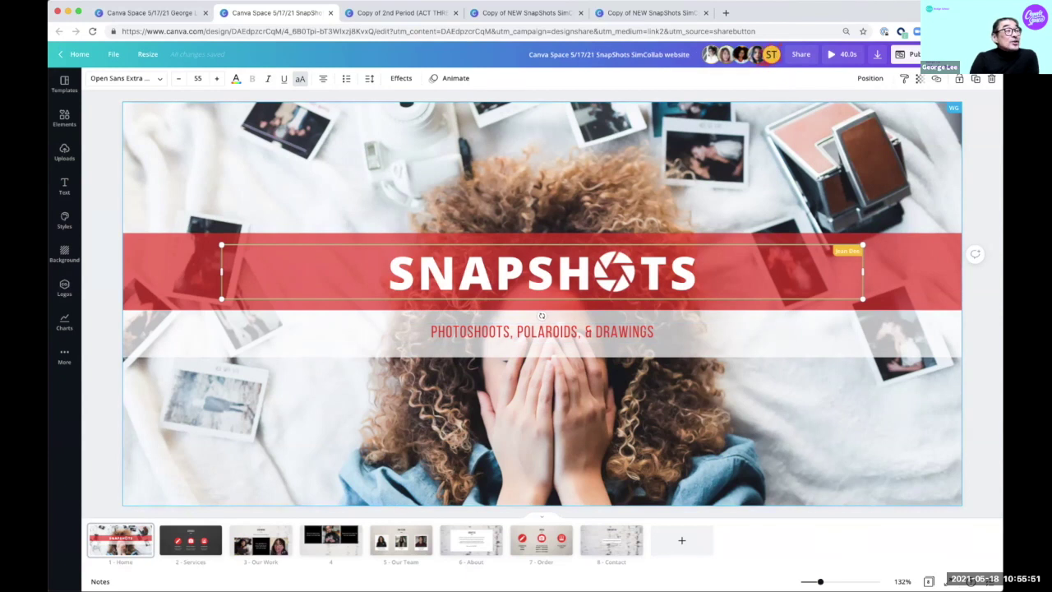
click(402, 539)
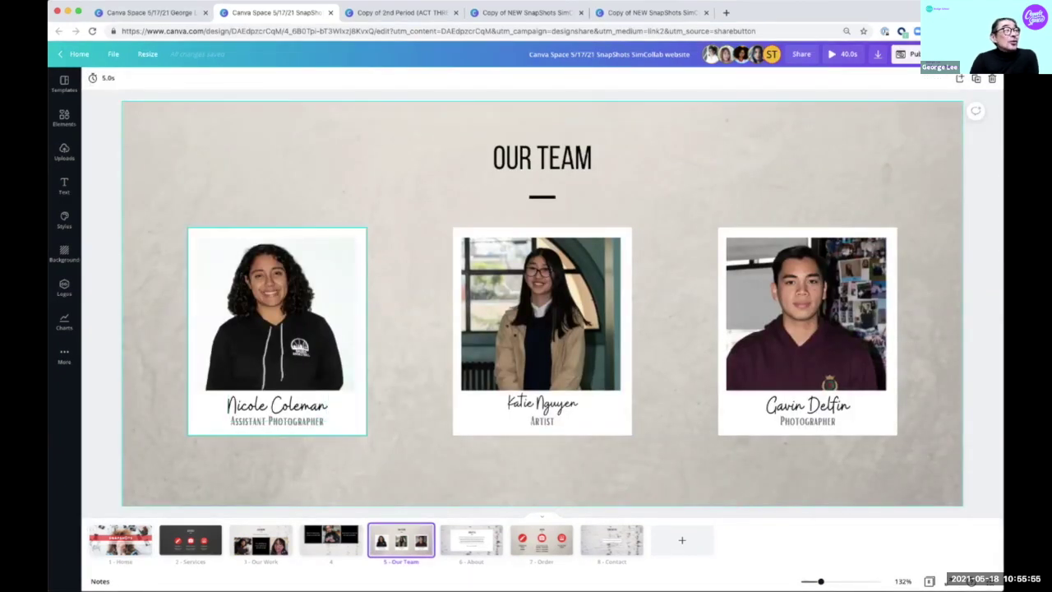
click(541, 328)
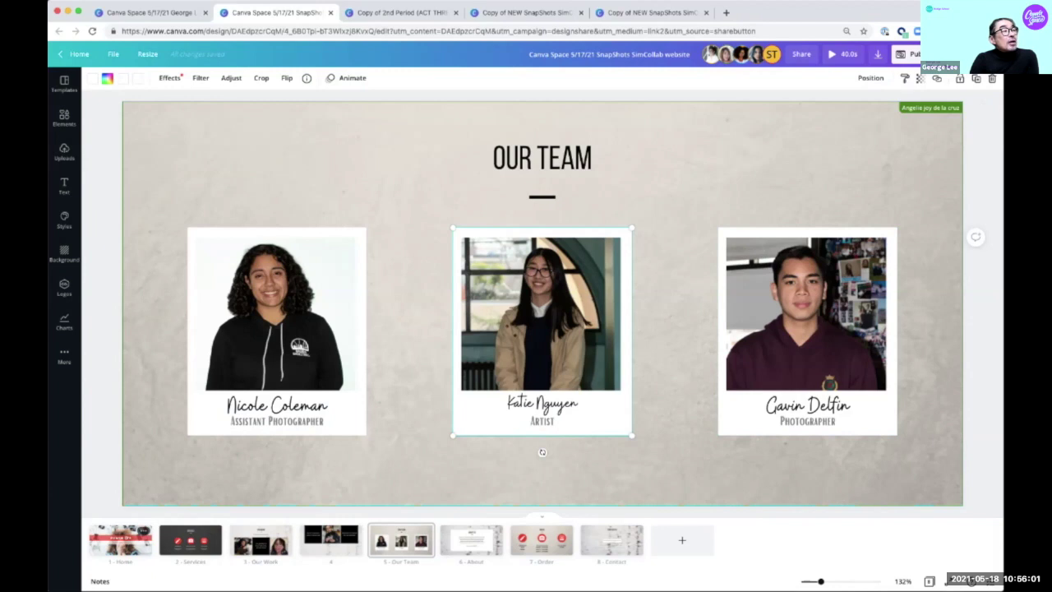
Return to the Services page and point out the Photo Shoots icon, the Polaroids icon and the Polaroids description.
click(120, 540)
click(190, 540)
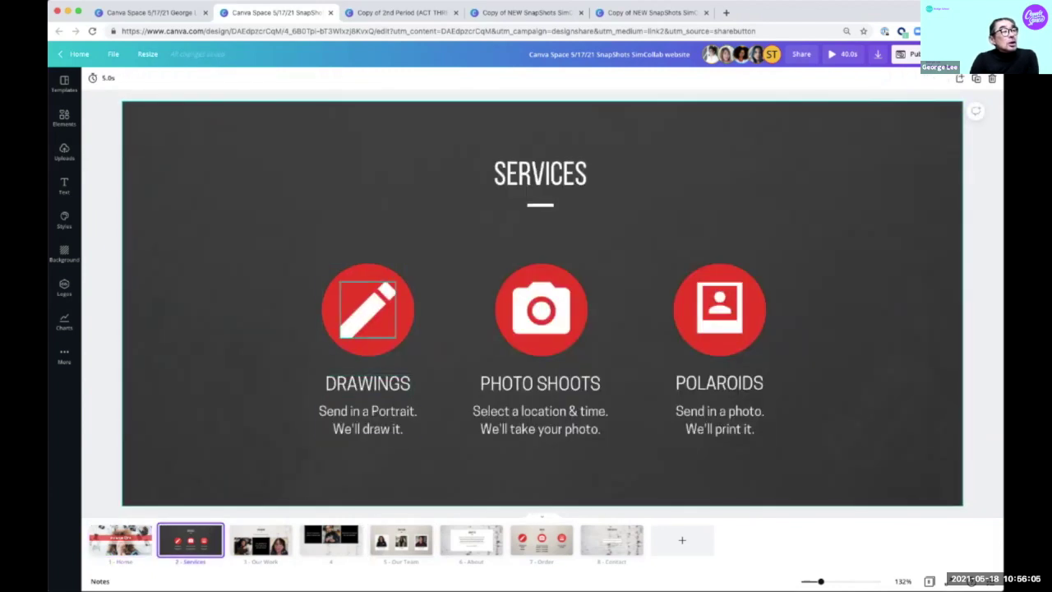
click(541, 309)
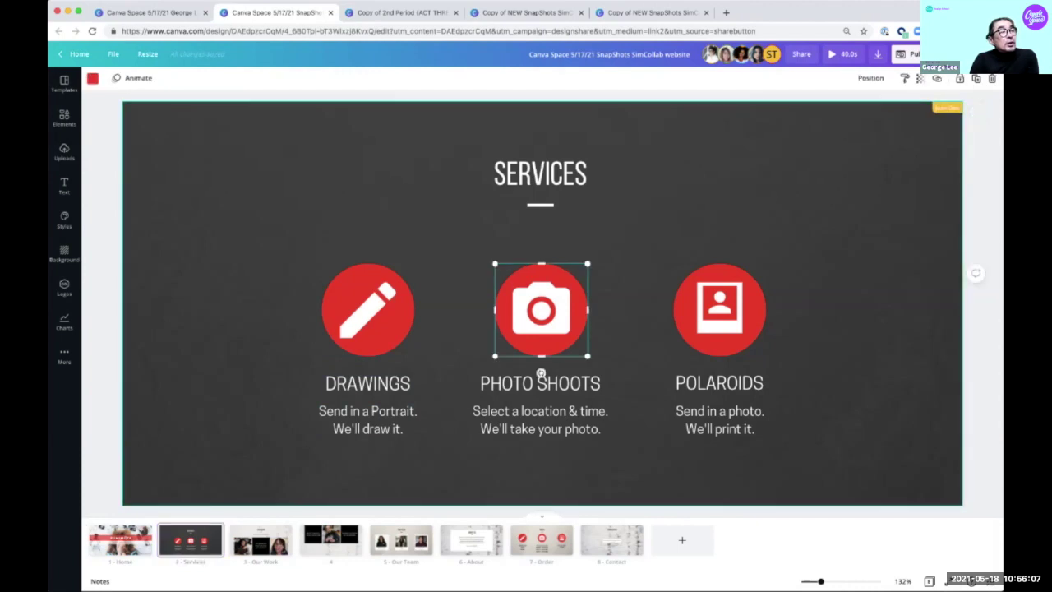
click(720, 310)
click(720, 419)
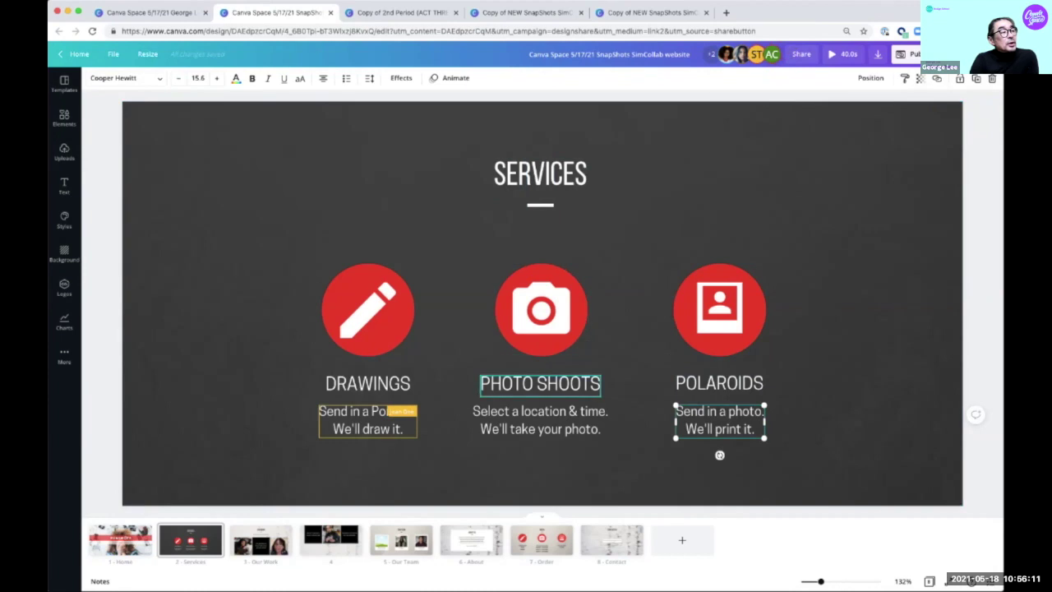
View page 4 and go back to the Our Team page, selecting the artist's polaroid card.
click(330, 540)
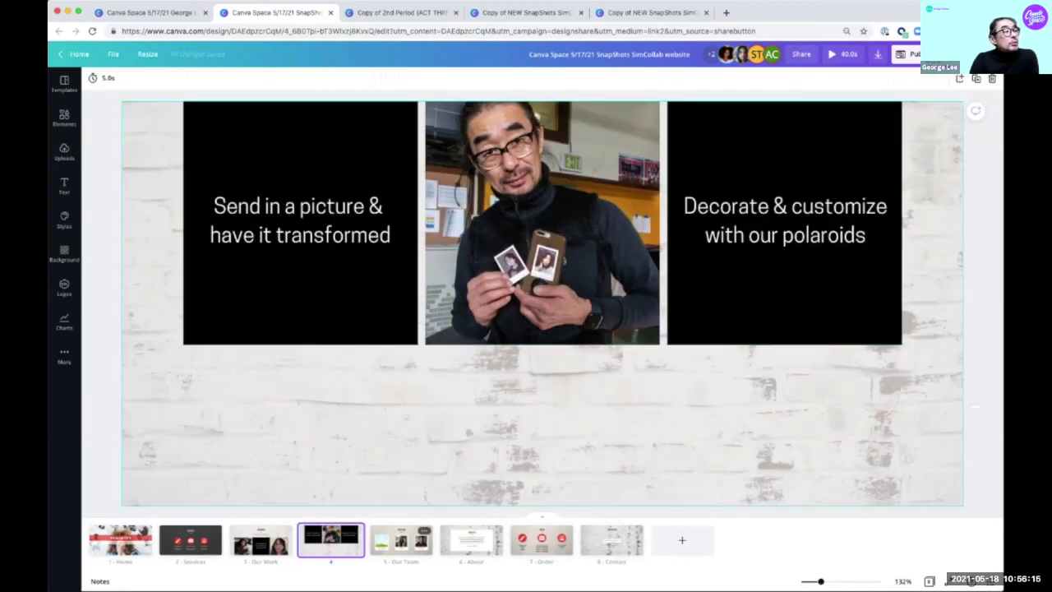
click(401, 540)
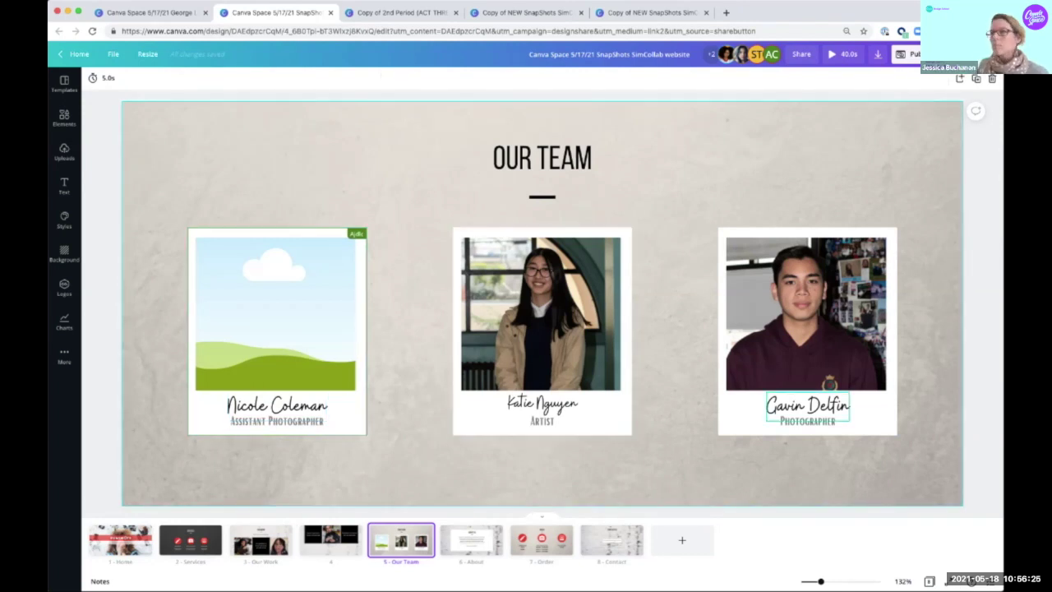
click(542, 329)
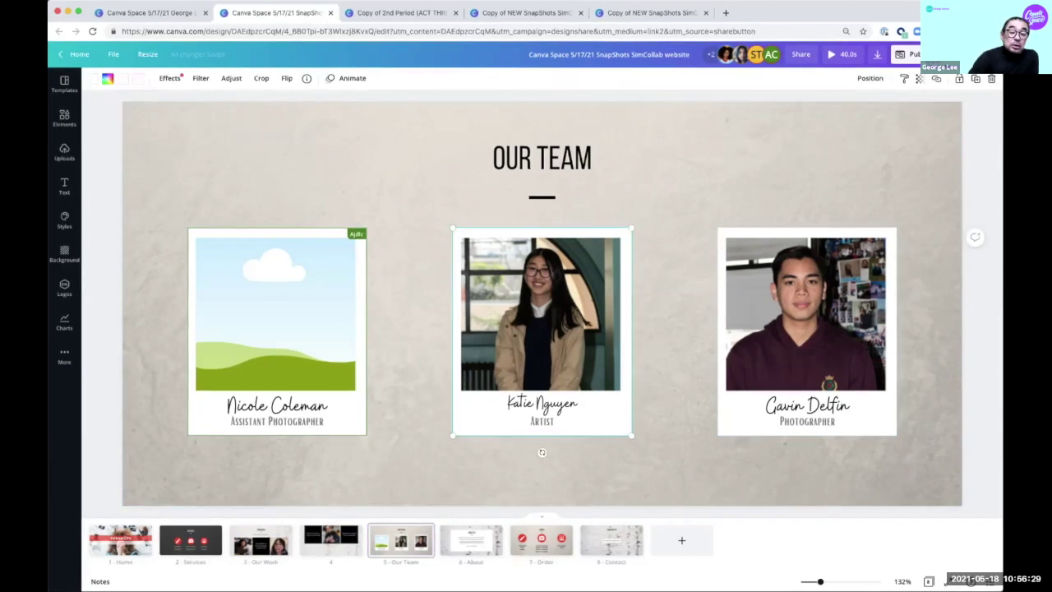
Duplicate the artist's polaroid card, then shrink the assistant photographer's card at the page's left edge and place its caption beneath it.
key(ctrl+d)
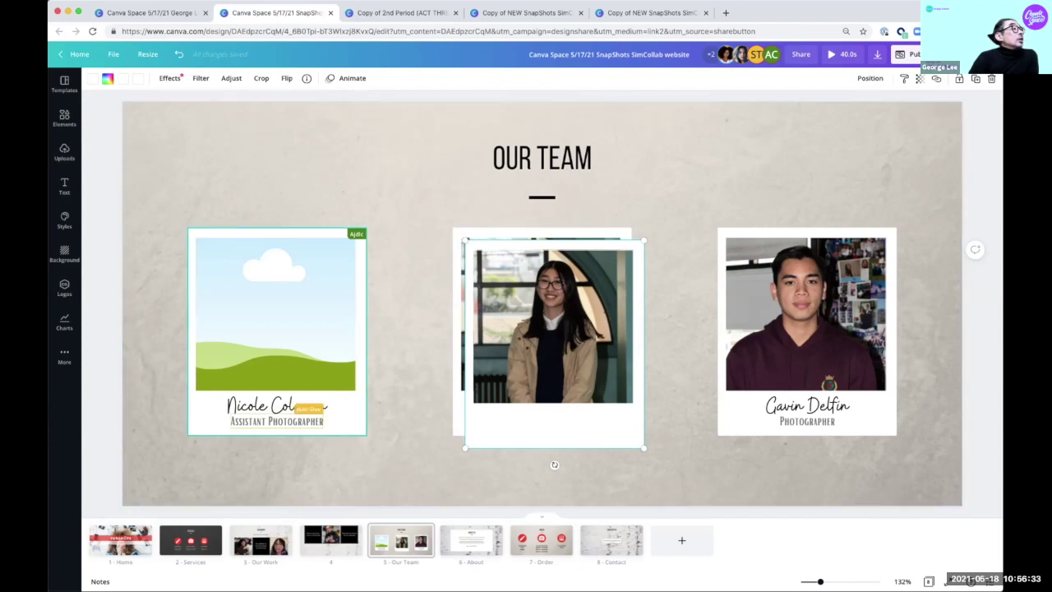
click(277, 329)
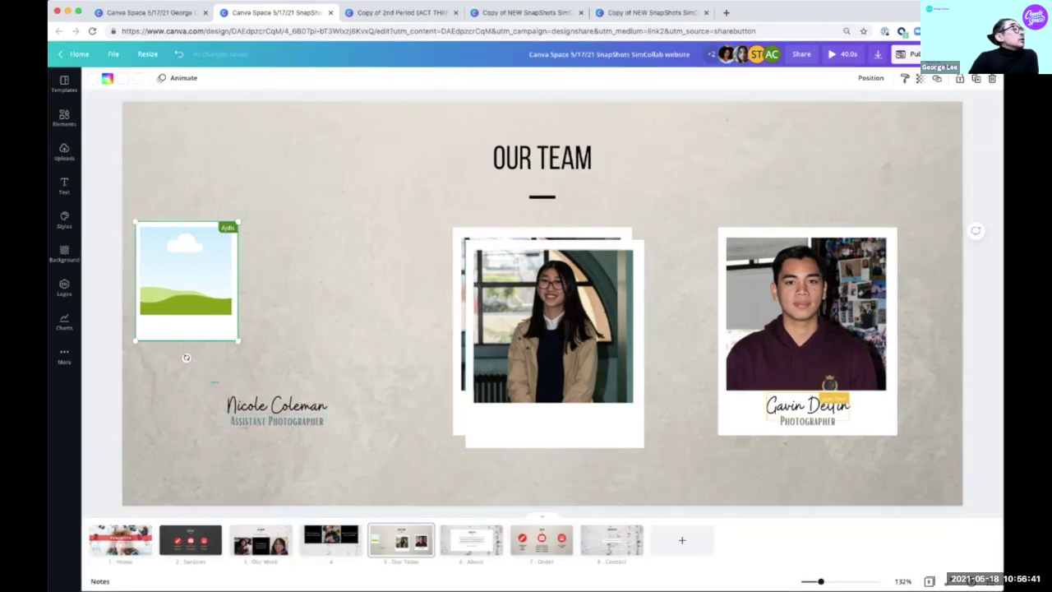
click(277, 415)
drag(277, 444, 191, 406)
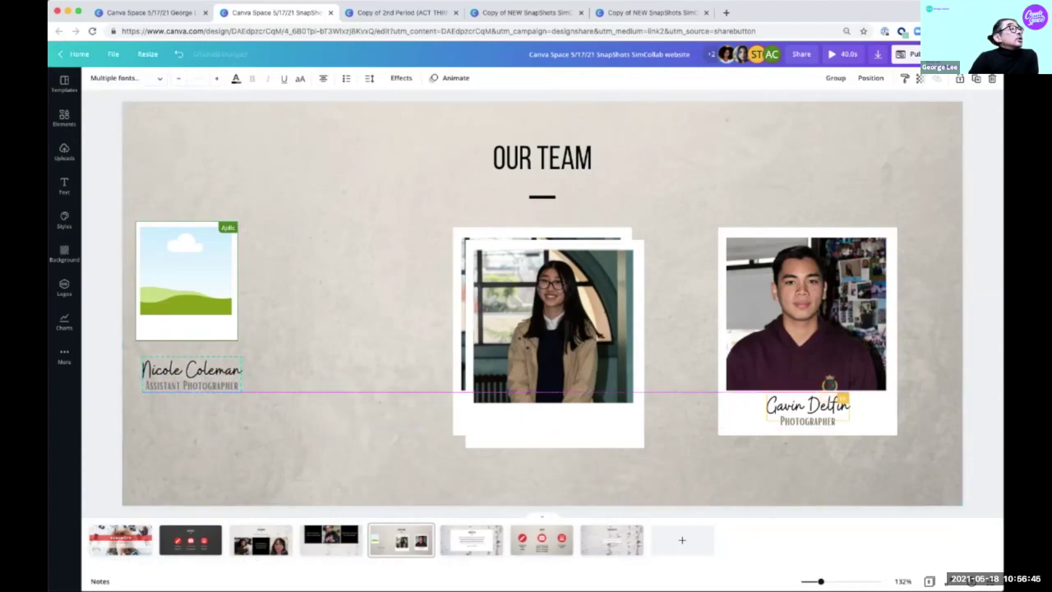
Separate the two artist cards, shrink one to match the assistant photographer's card and place it second in the row.
drag(550, 362, 348, 331)
drag(543, 328, 570, 305)
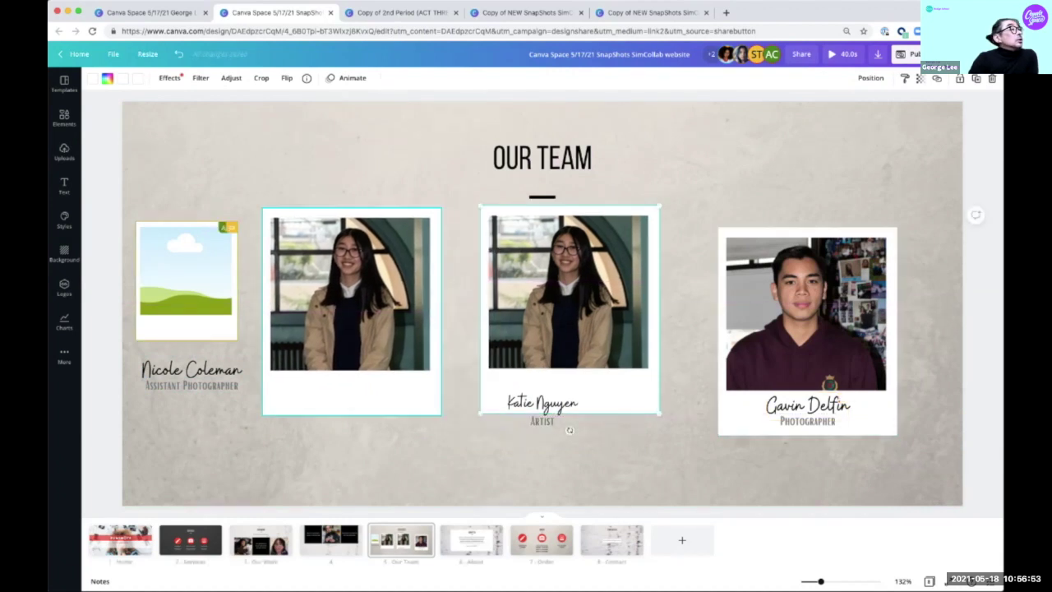
click(352, 313)
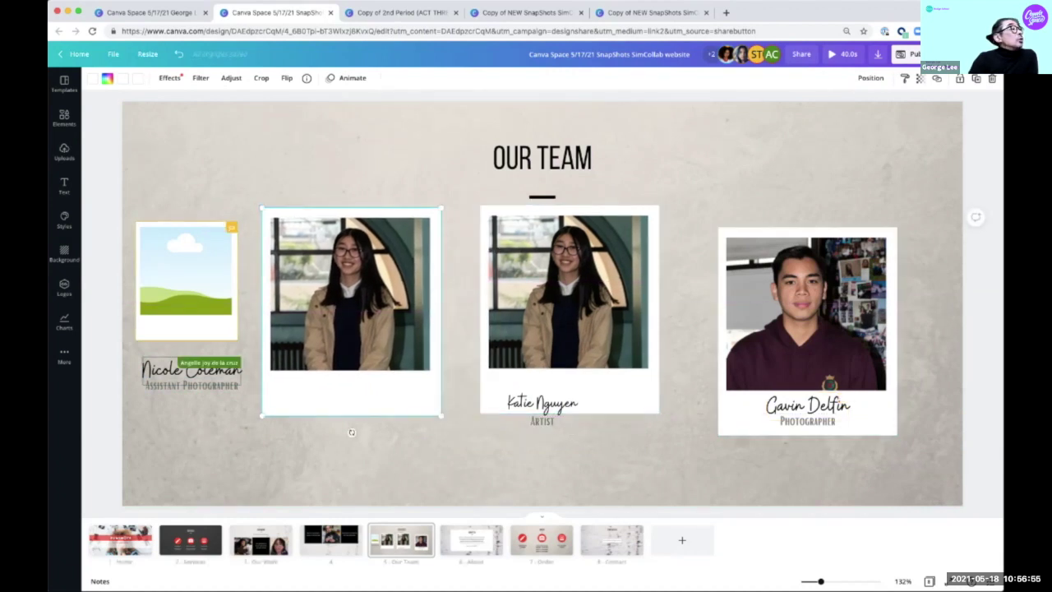
drag(442, 415, 369, 329)
mouse_move(317, 271)
mouse_down()
mouse_move(331, 282)
mouse_move(318, 282)
mouse_up()
Move the large artist card up off its caption and place the artist's name and title beneath the second card.
click(567, 407)
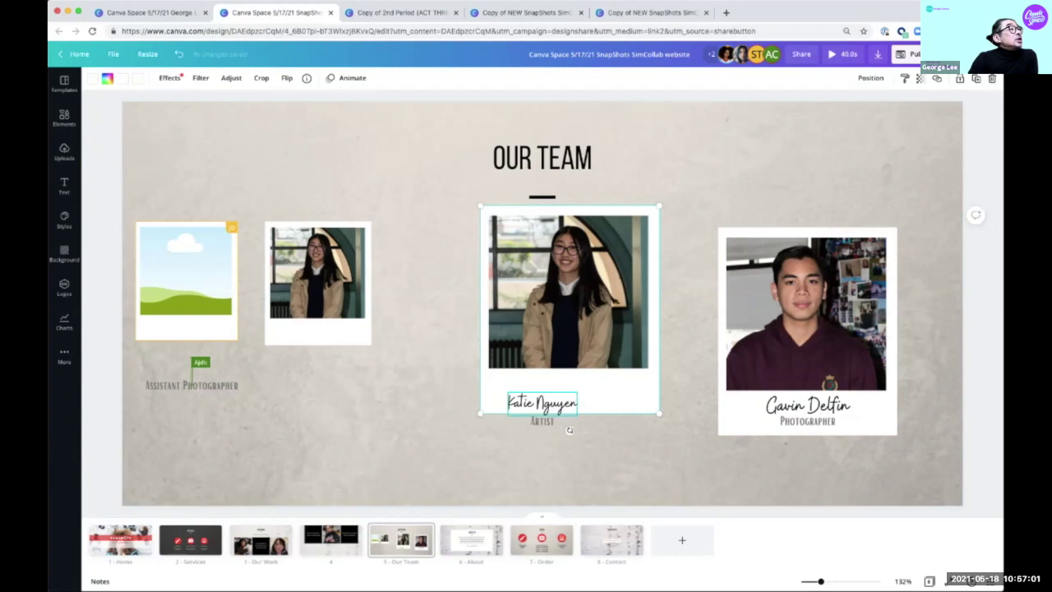
click(568, 429)
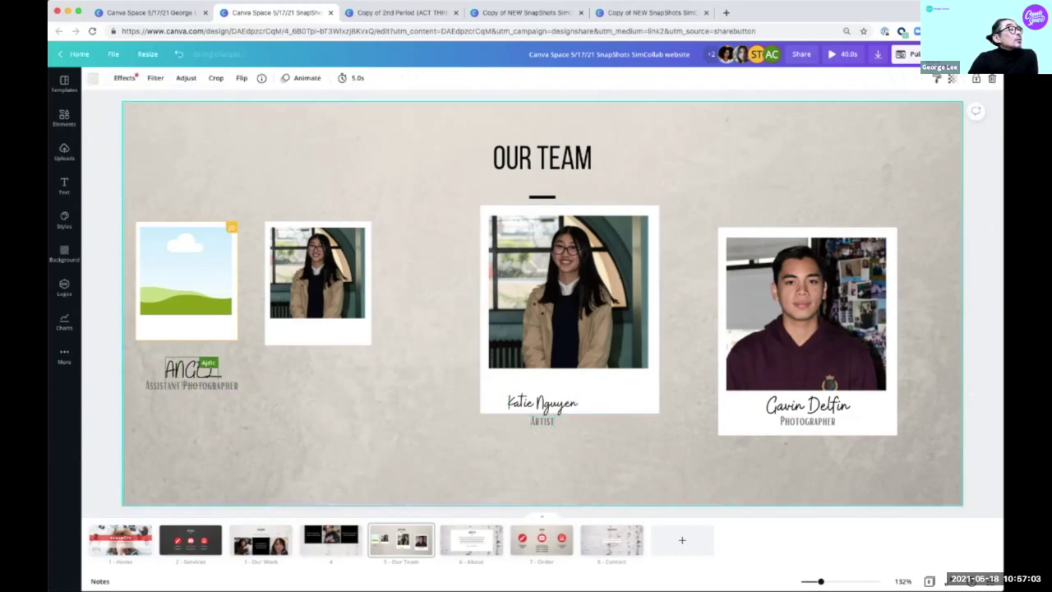
drag(569, 308, 544, 264)
click(543, 409)
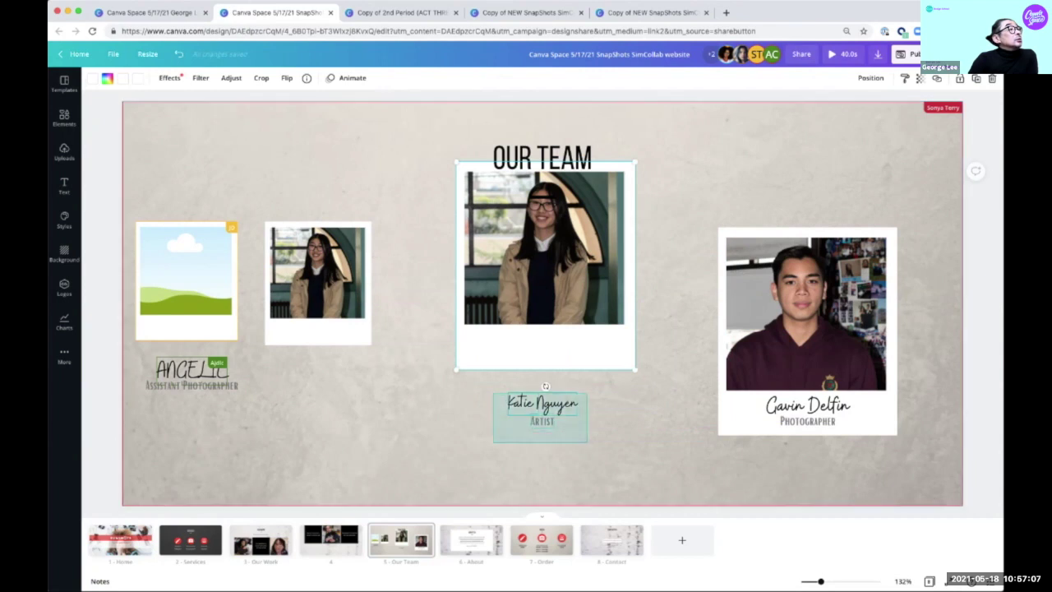
drag(542, 444, 314, 403)
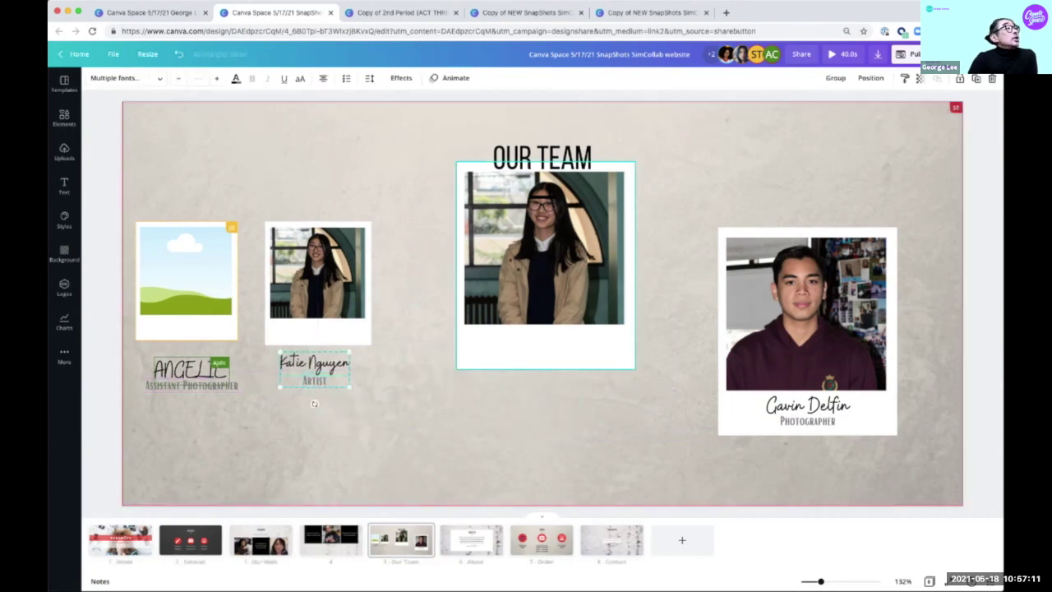
Shrink the remaining large artist card to match the small cards and place it third in the row.
click(545, 361)
drag(635, 370, 562, 284)
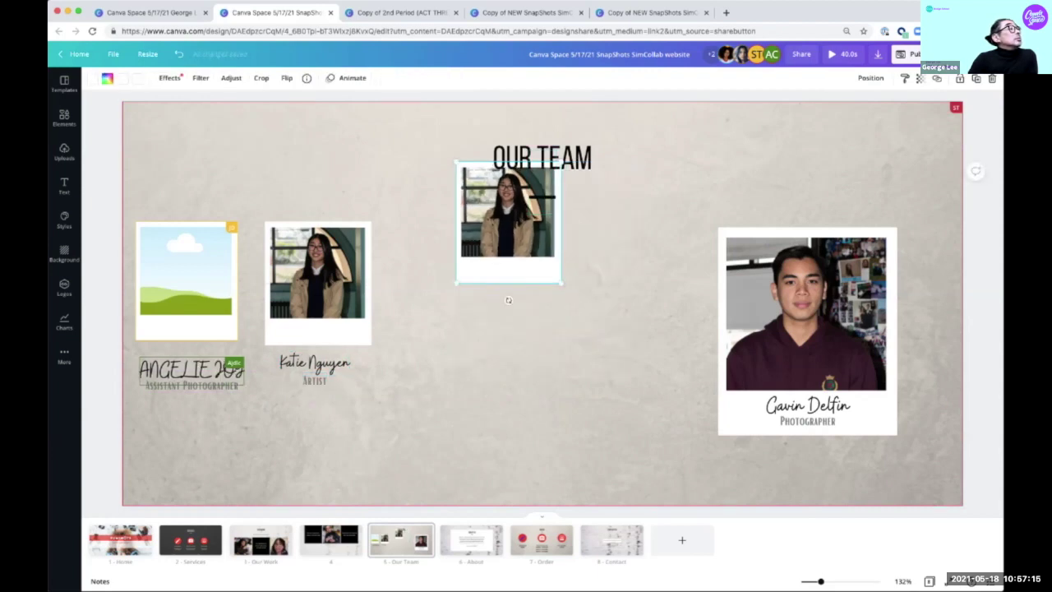
drag(509, 222, 453, 283)
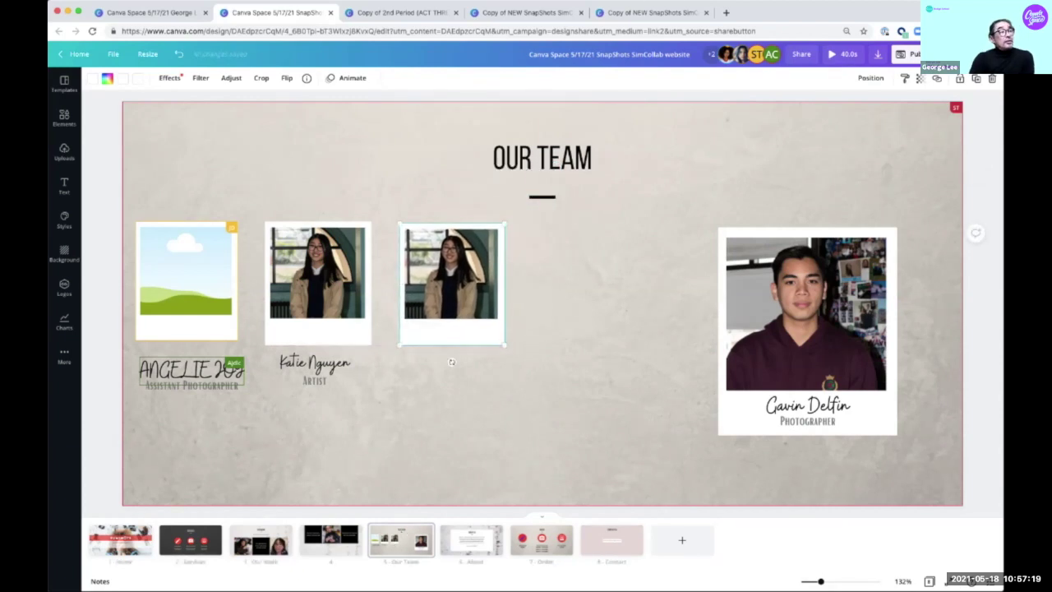
Group the photographer's card with its caption, duplicate it, and shrink one of the two cards into fourth place in the row.
click(806, 328)
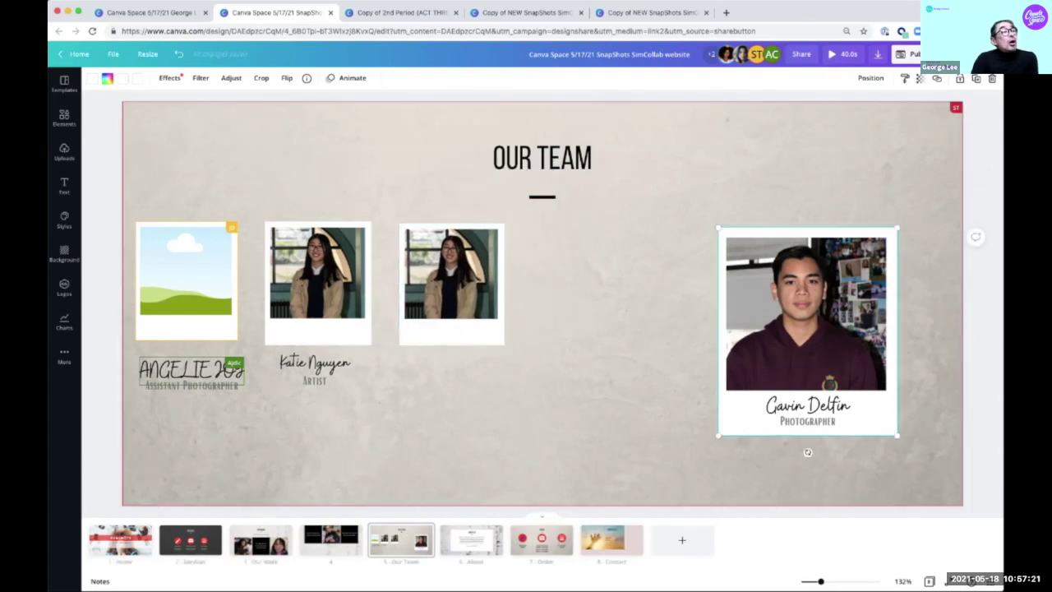
click(807, 452)
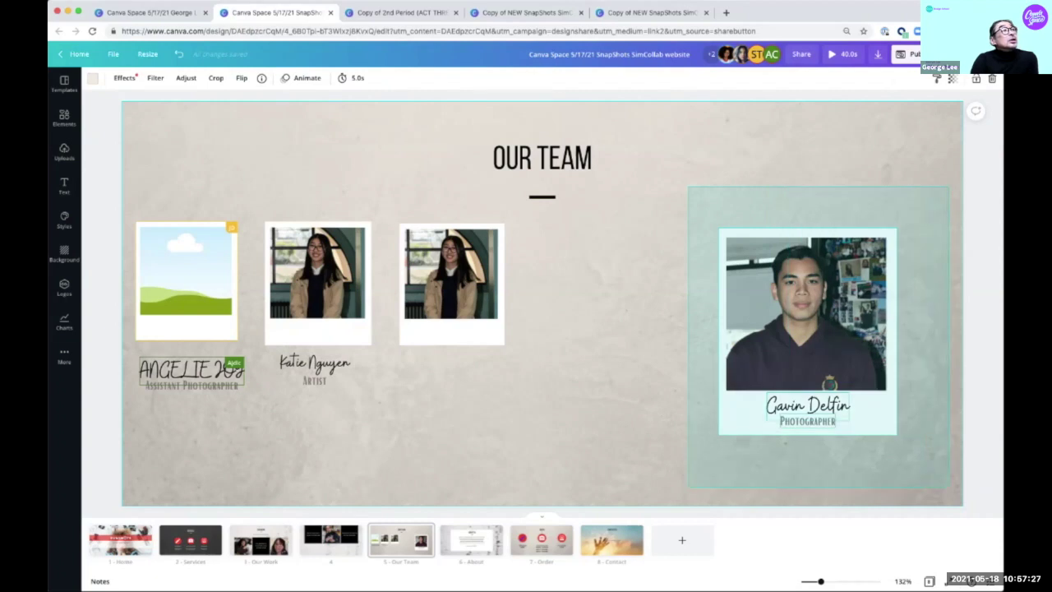
click(805, 329)
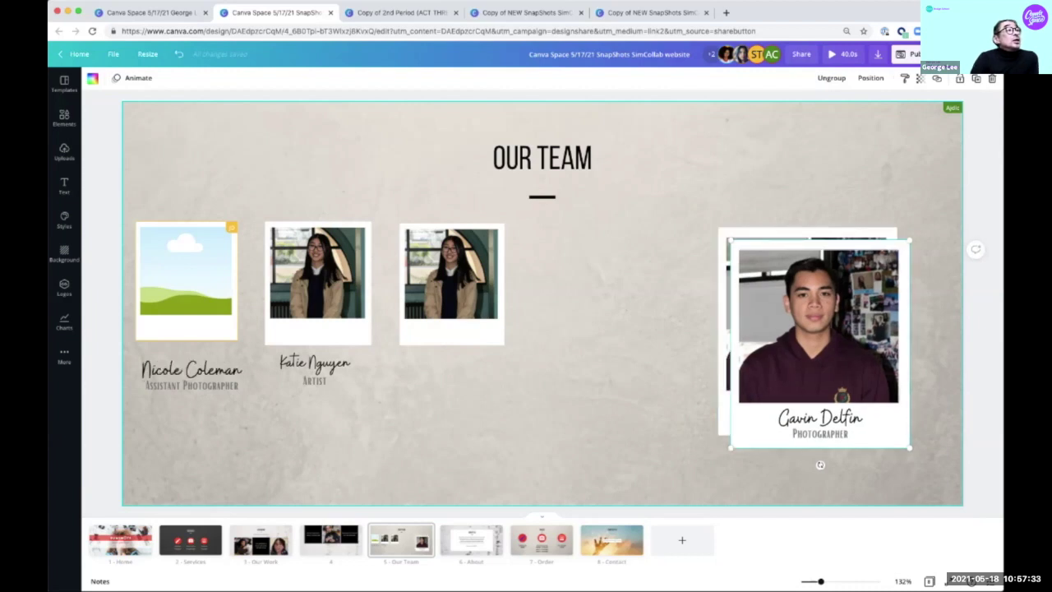
drag(807, 328, 612, 323)
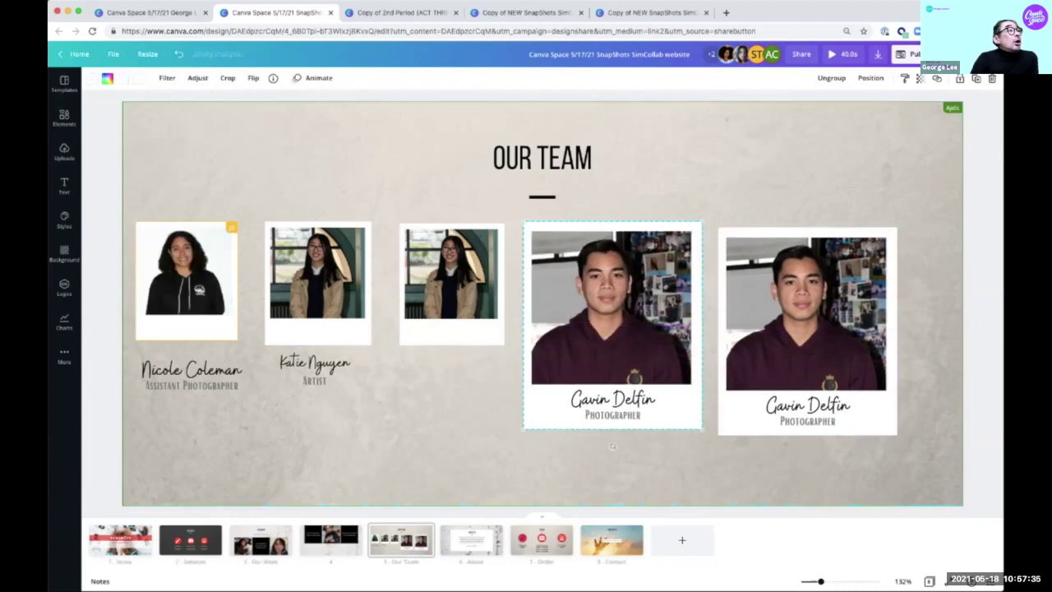
drag(703, 429, 631, 345)
Shrink the remaining large photographer card, place it fifth in the row and match its size to the fourth card.
click(808, 329)
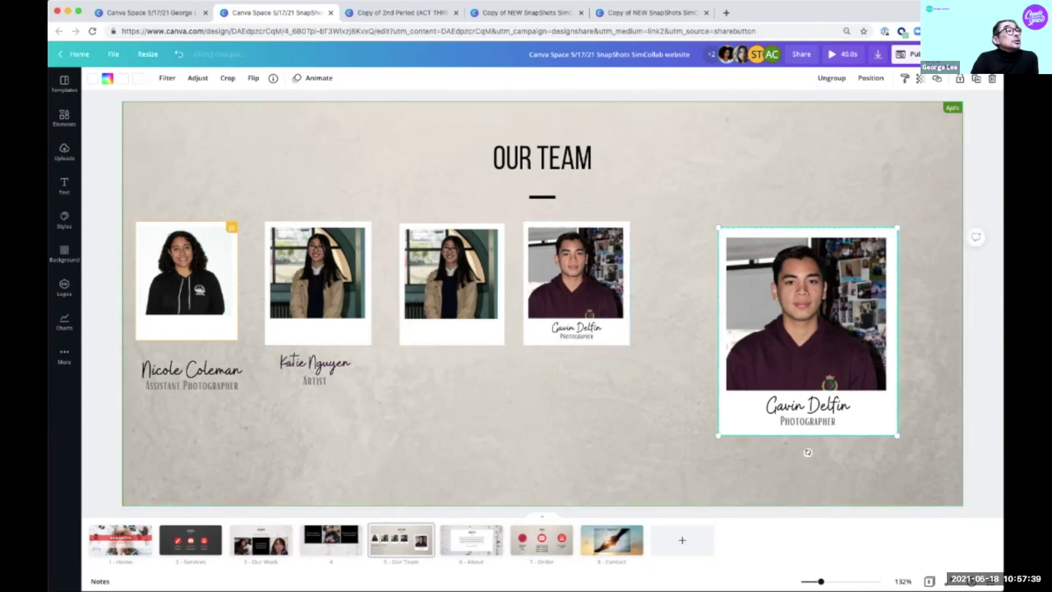
drag(898, 435, 815, 337)
drag(766, 283, 689, 277)
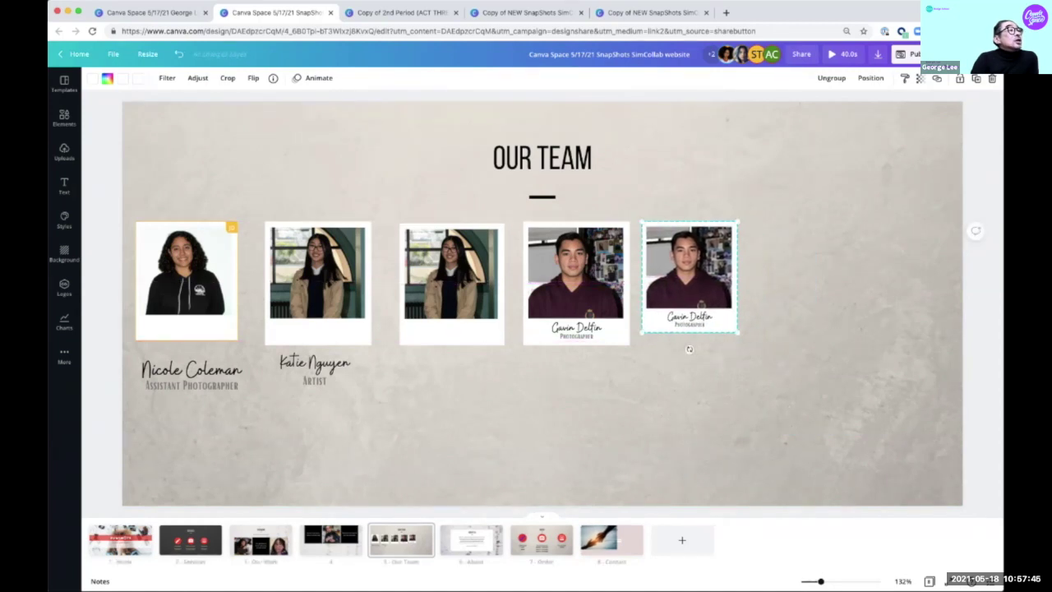
drag(738, 333, 749, 345)
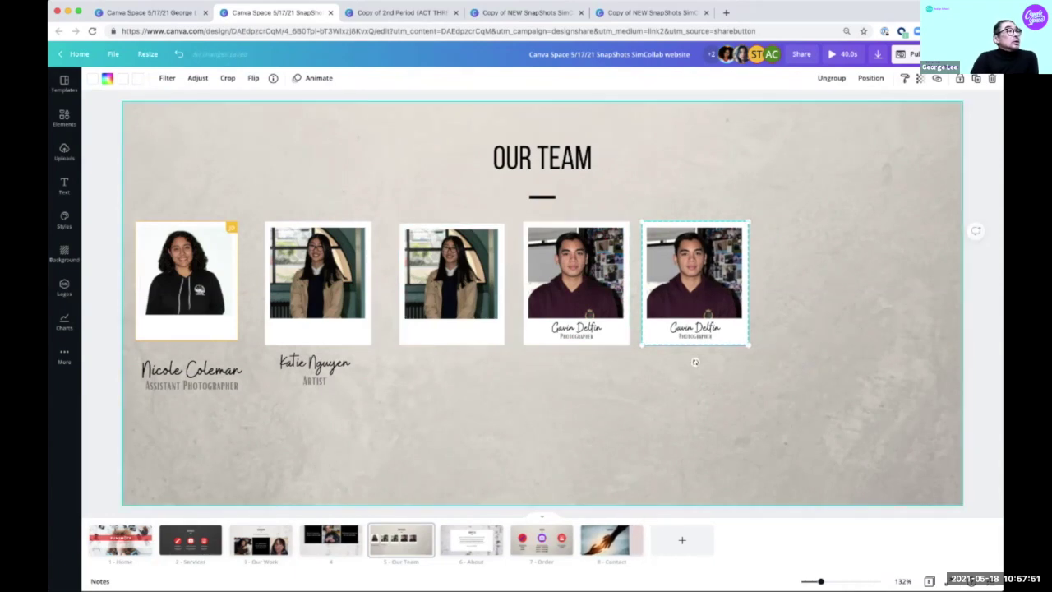
click(695, 361)
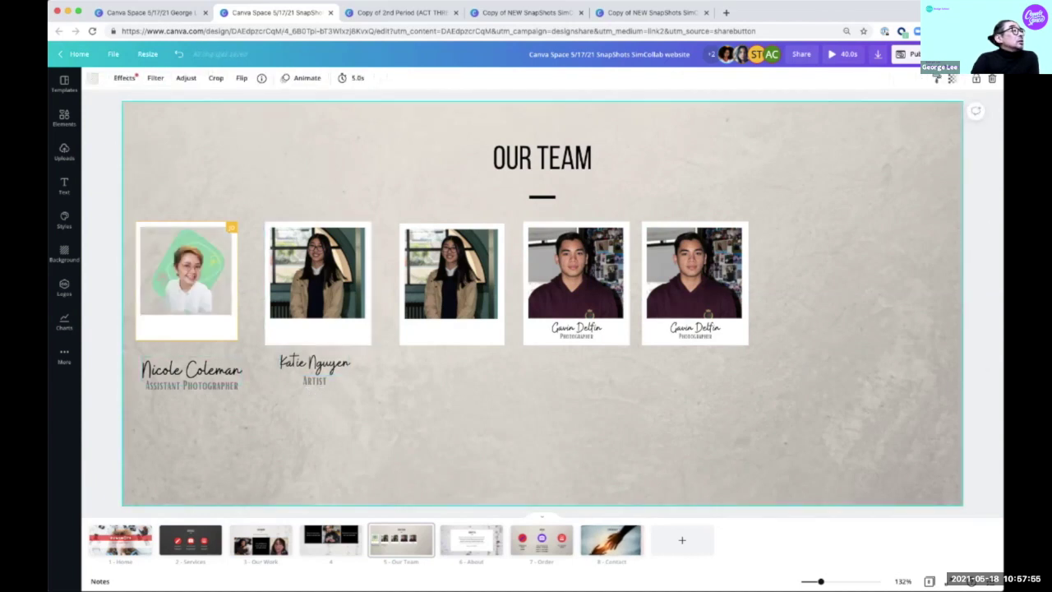
Duplicate the artist's name and title caption and fit a smaller copy inside the third polaroid card's white border.
click(314, 370)
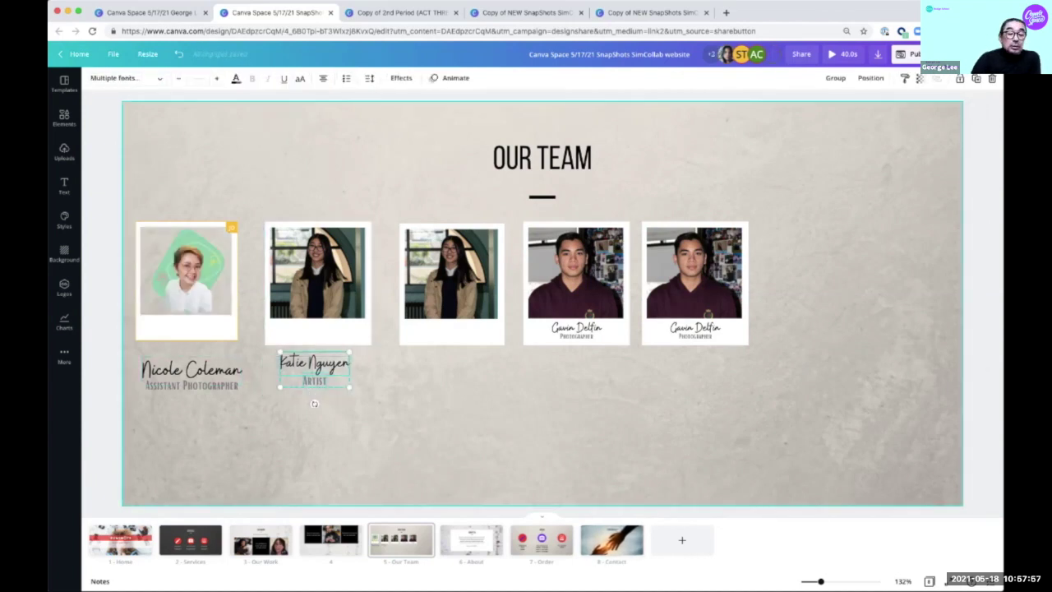
key(ctrl+d)
drag(317, 365, 449, 332)
click(448, 358)
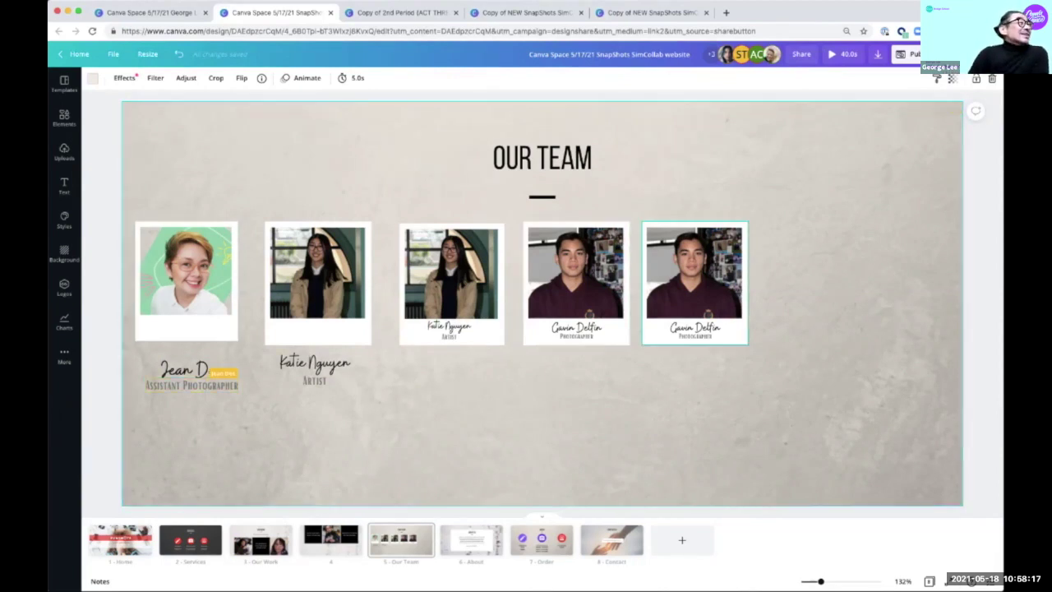
Undo the caption's placement on the third card and add another copy of the artist's caption below the second card.
click(694, 279)
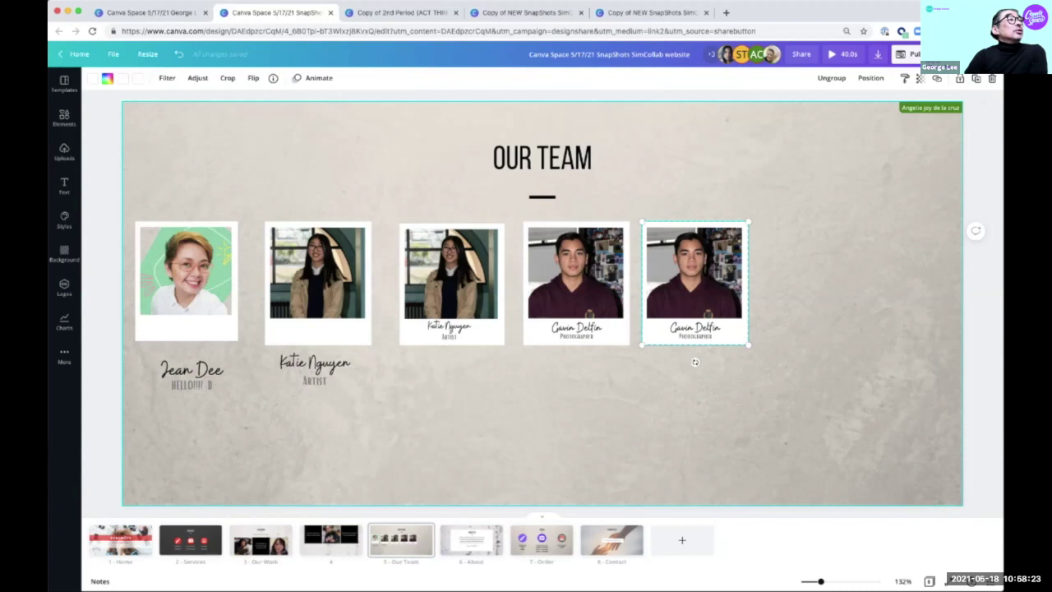
key(Escape)
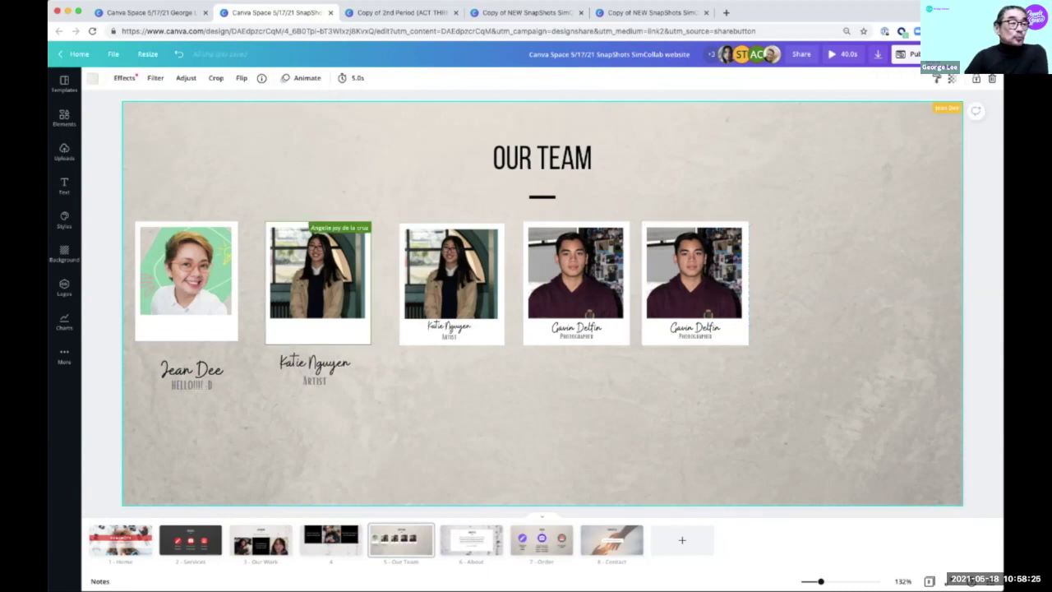
click(695, 283)
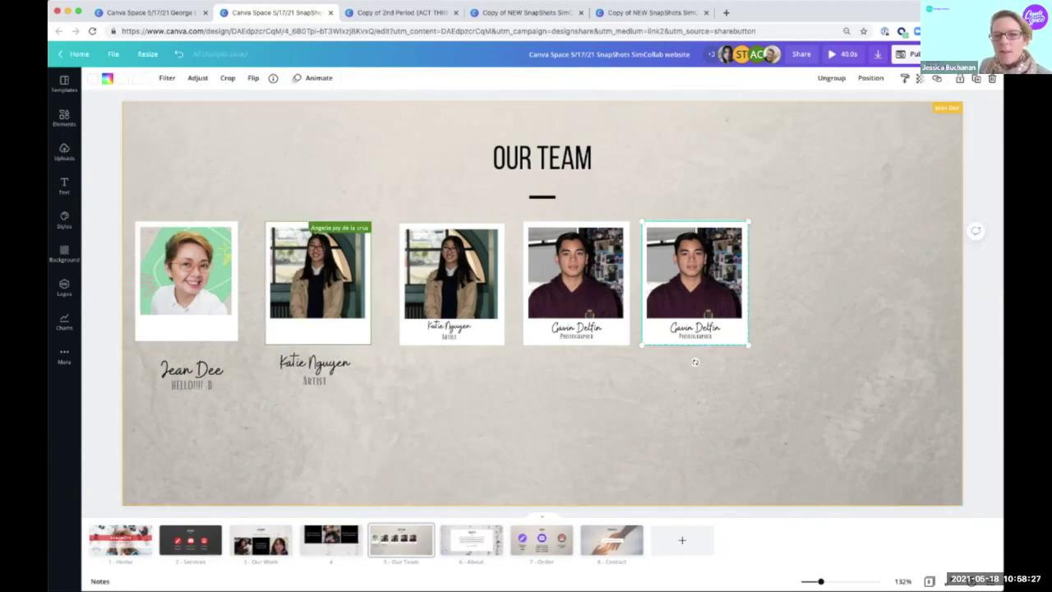
key(ctrl+z)
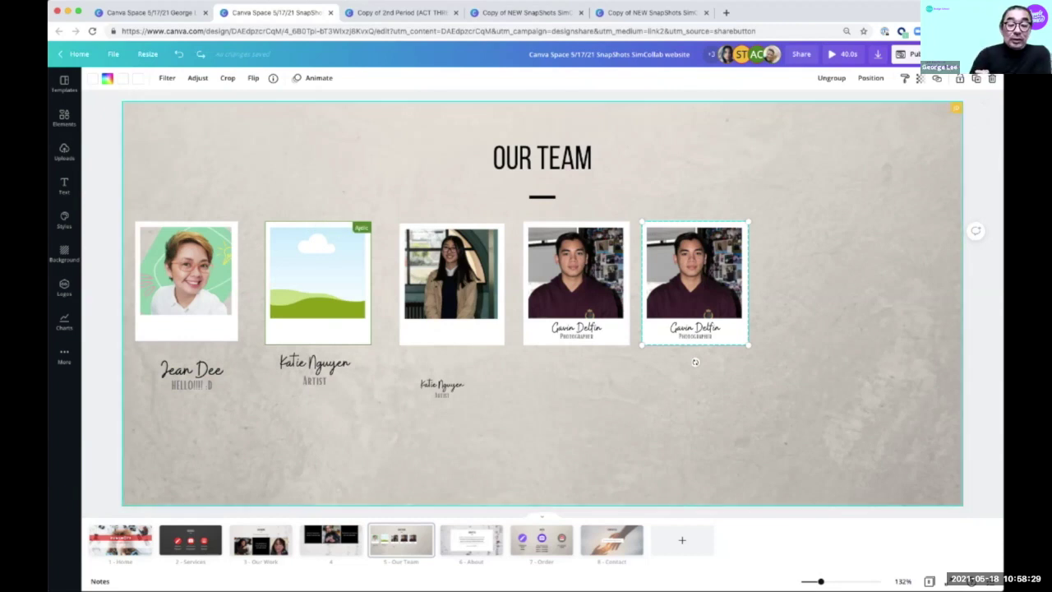
key(ctrl+y)
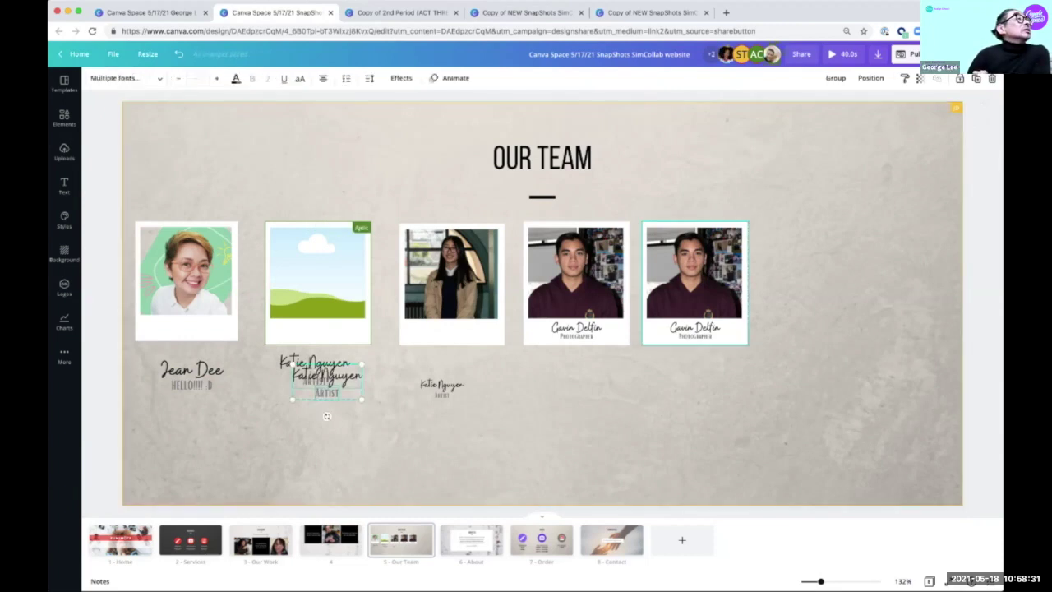
Duplicate the fifth photographer card to make a sixth, and spread the third to sixth cards evenly across the row.
click(695, 284)
key(ctrl+d)
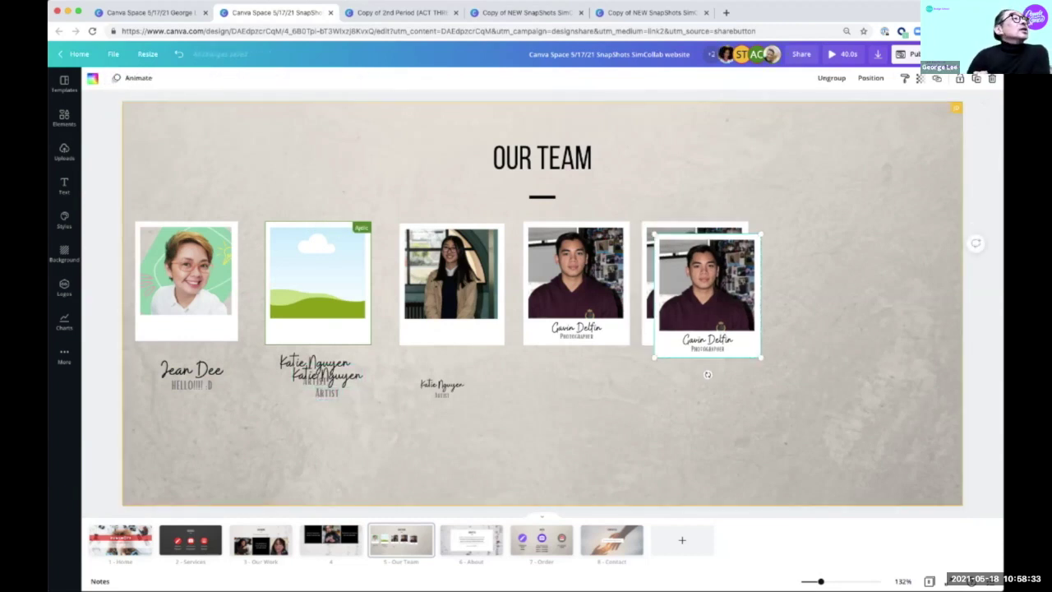
drag(707, 296, 734, 284)
drag(576, 284, 591, 284)
click(451, 283)
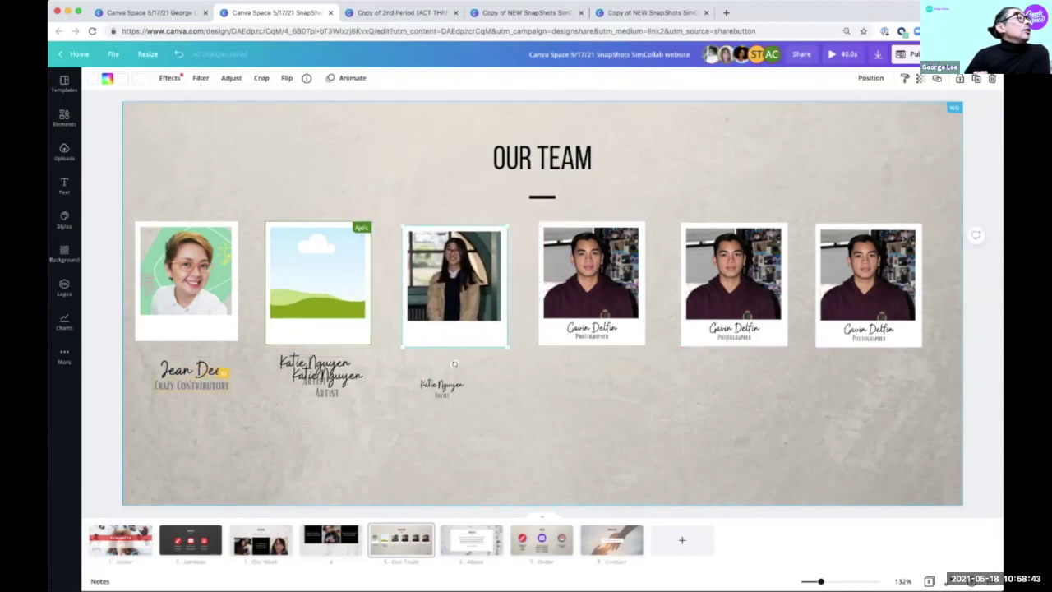
click(454, 363)
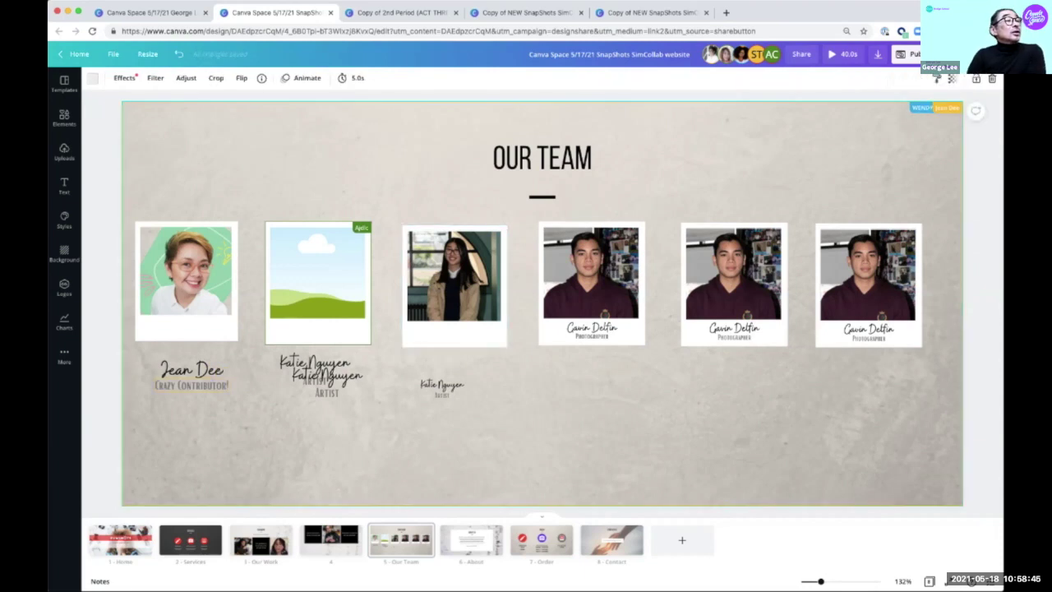
Look over all pages in the grid overview, reopen Our Team, and view Services, Our Work, page 4, Our Team and About.
click(929, 581)
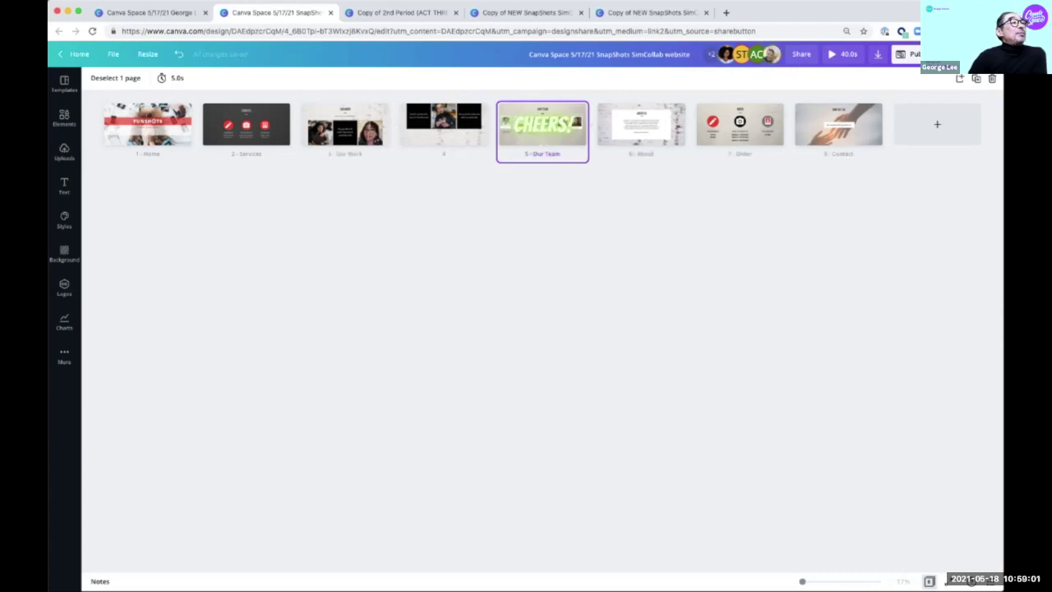
double_click(542, 130)
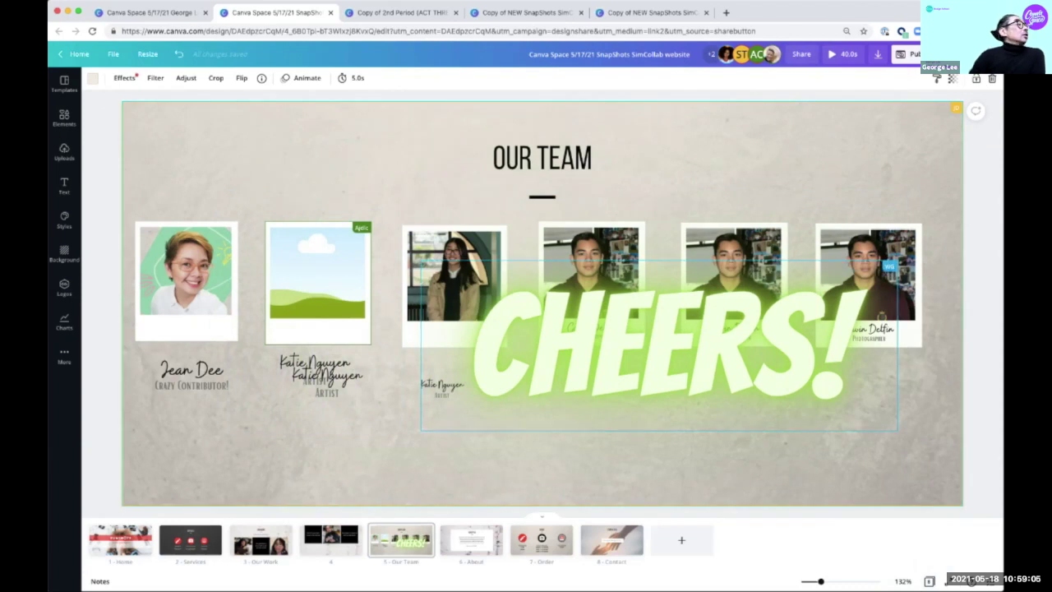
click(190, 539)
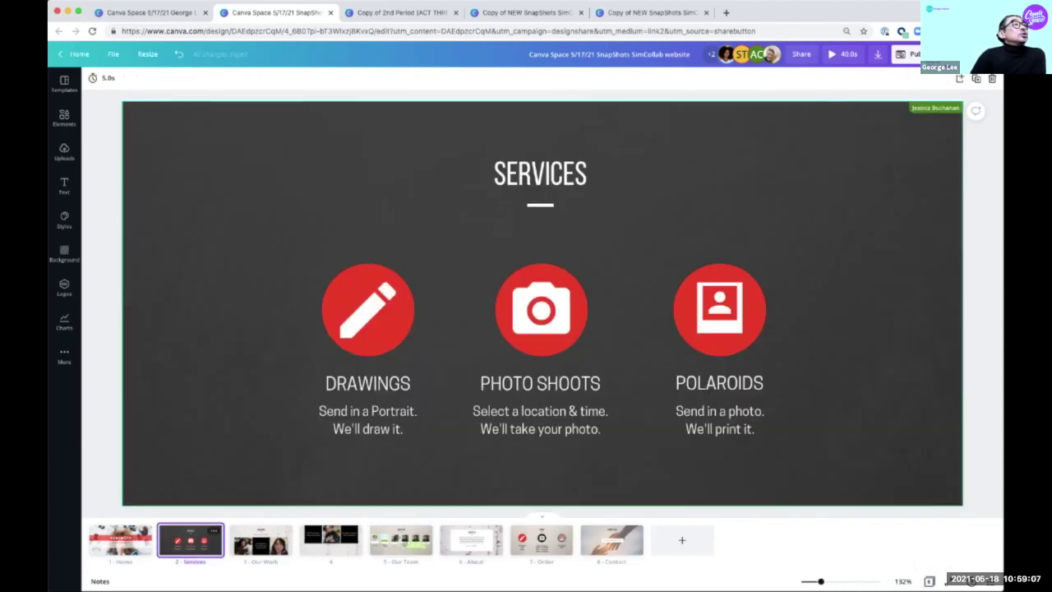
click(260, 540)
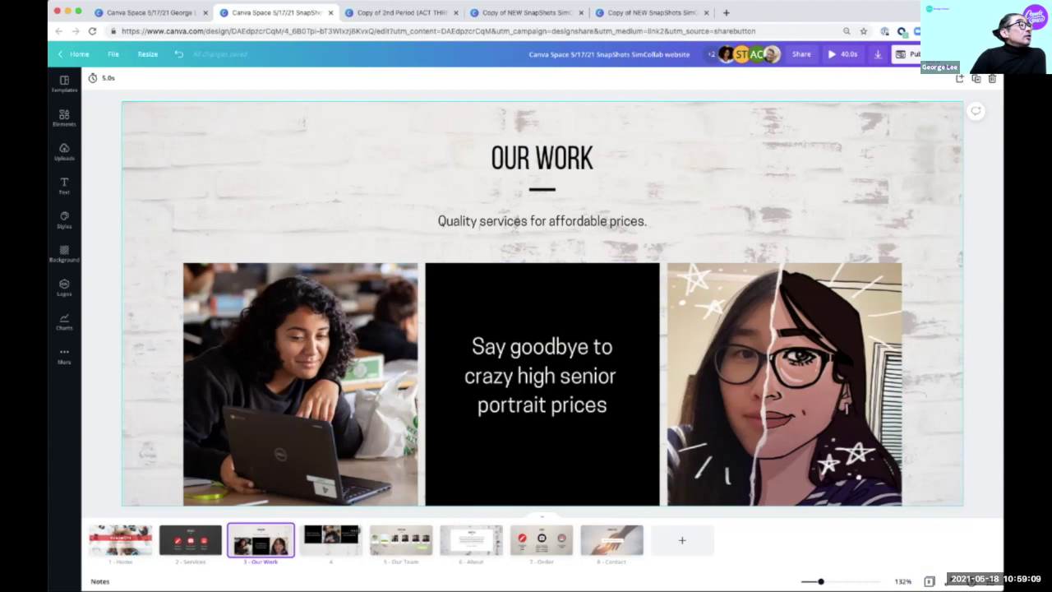
click(331, 540)
click(401, 540)
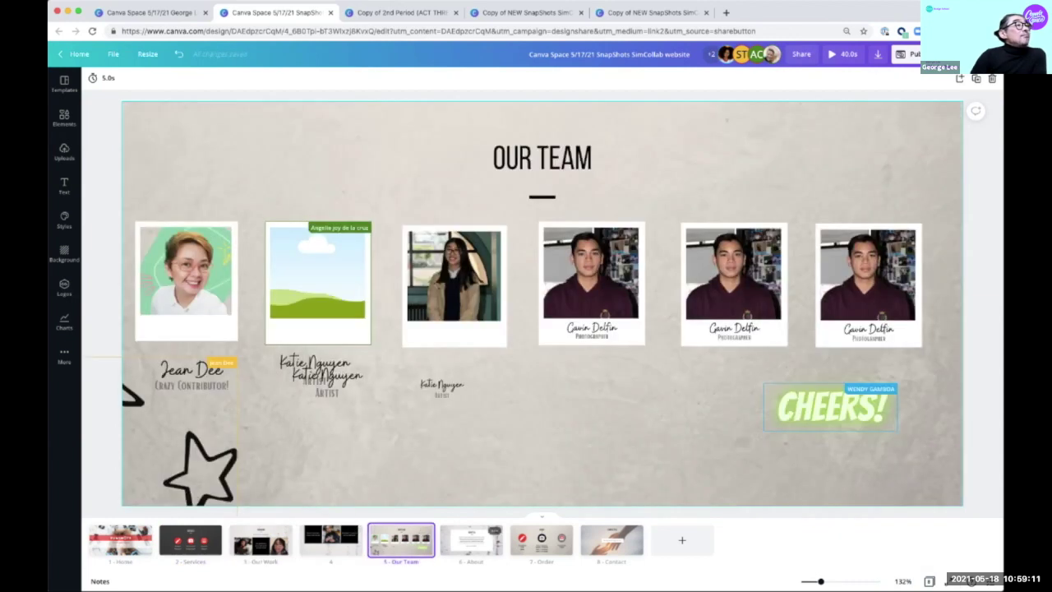
click(471, 540)
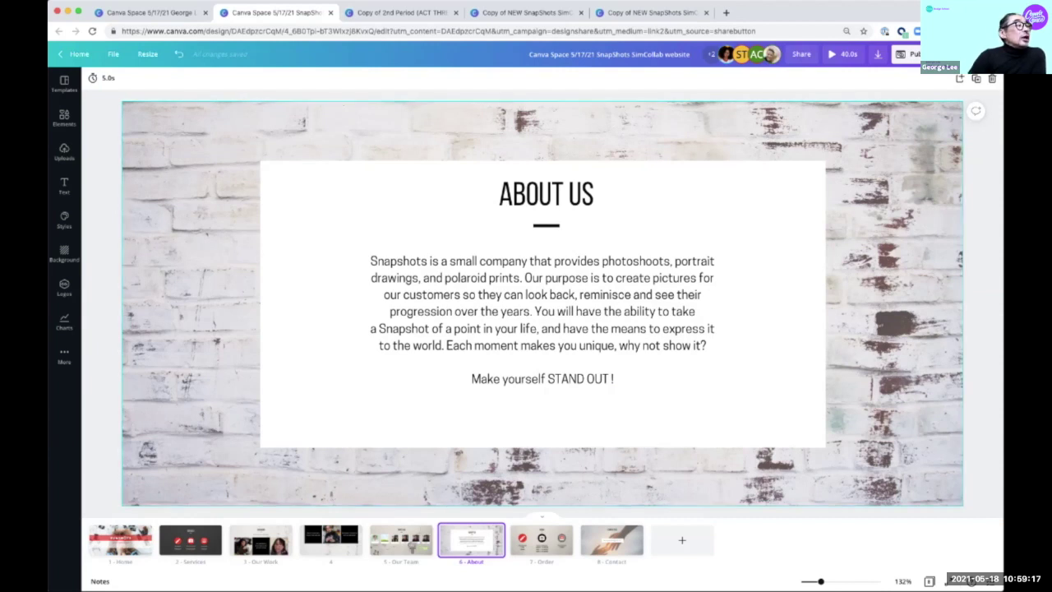
Post a comment on the Our Team page mentioning the first card's member, with the text "very nice photo! I like the background of your photo".
click(401, 540)
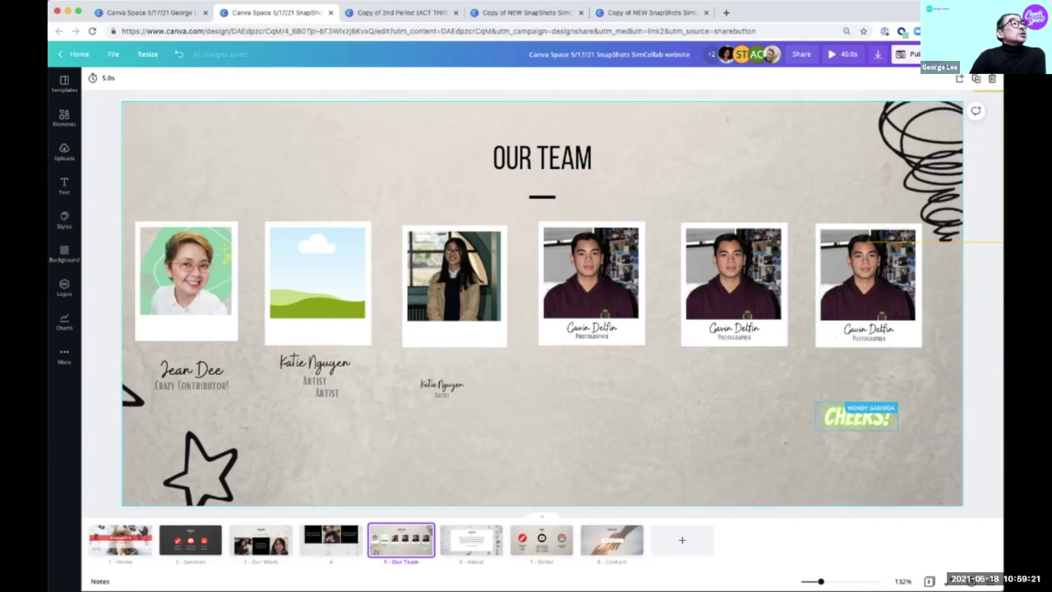
click(976, 110)
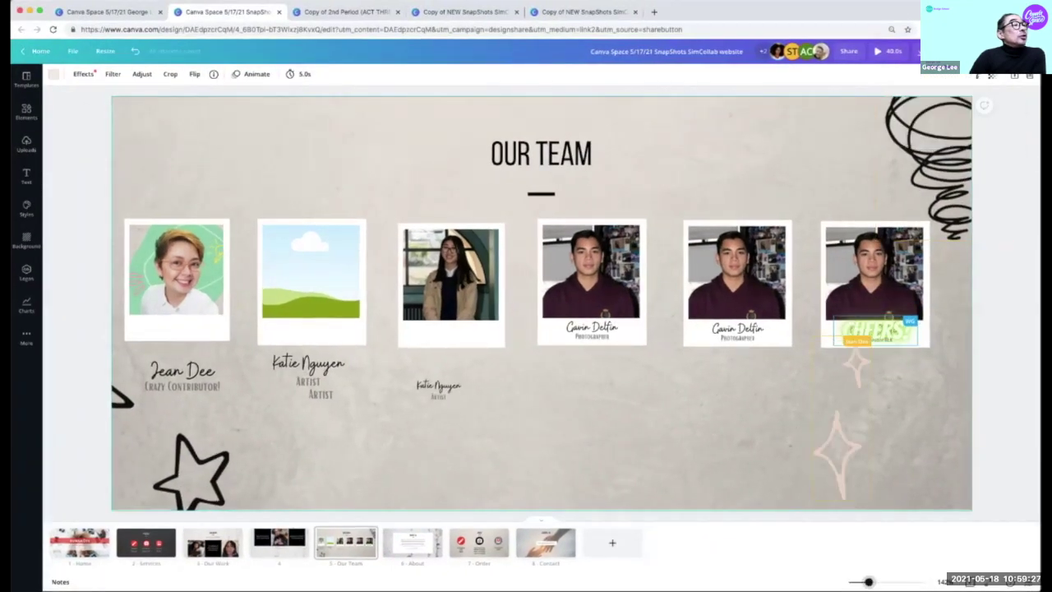
scroll(542, 303, down, 5)
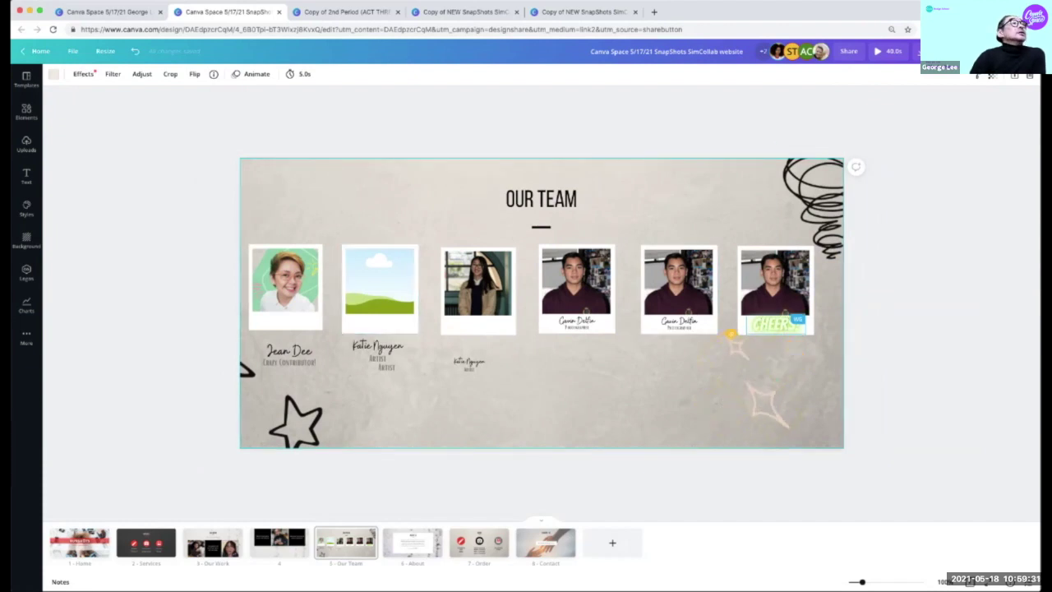
click(856, 167)
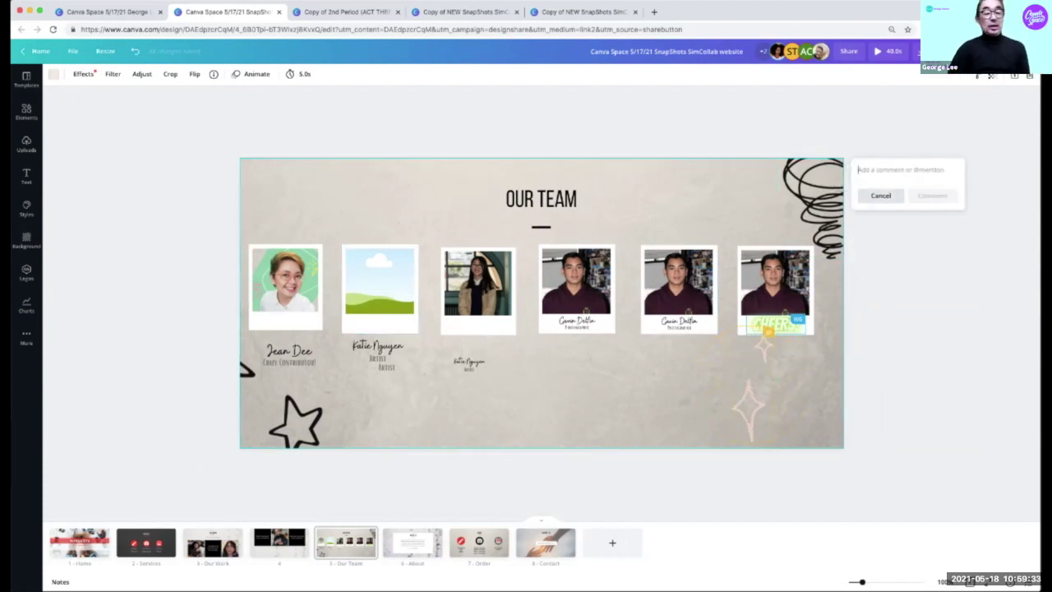
text(@)
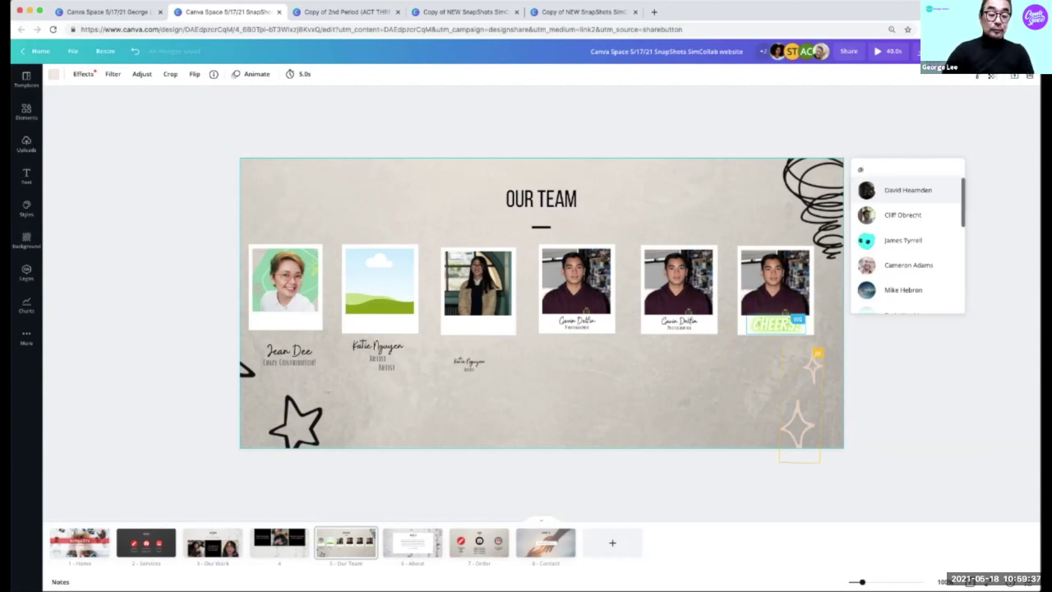
text(jean)
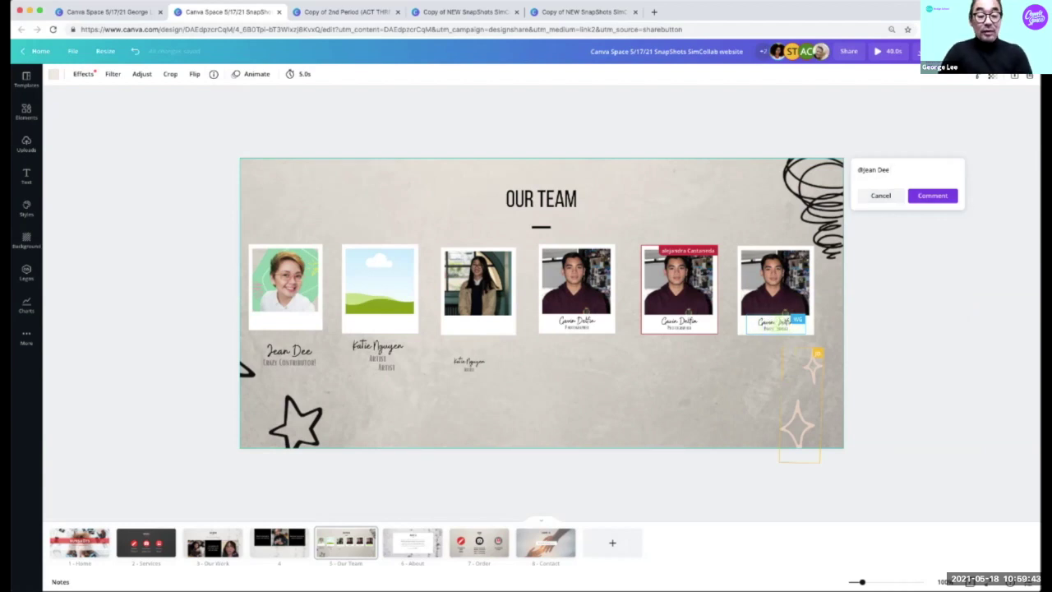
text(very nice photo)
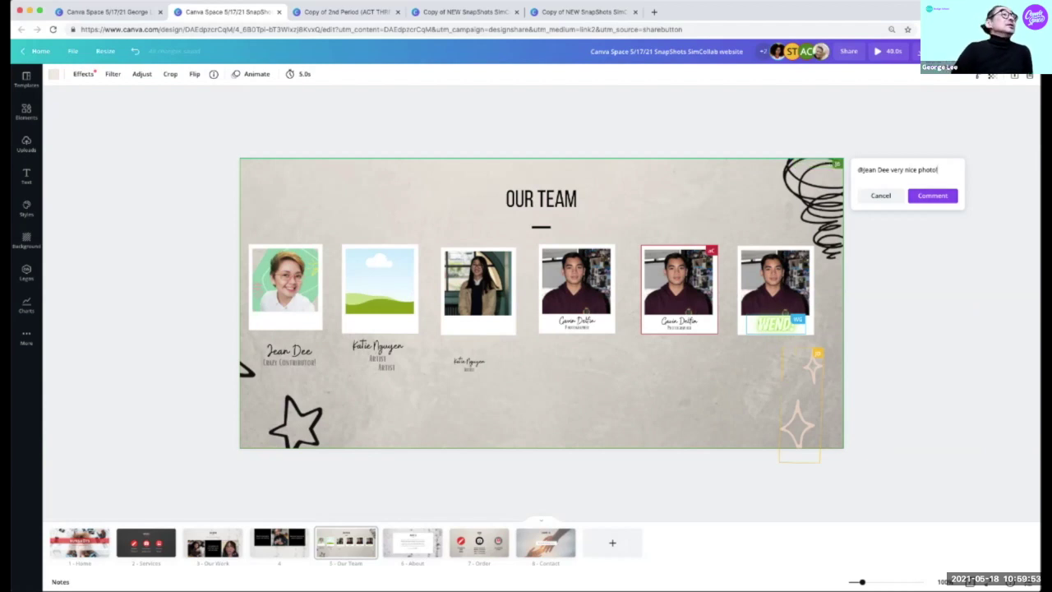
text(! )
text(! like the bac)
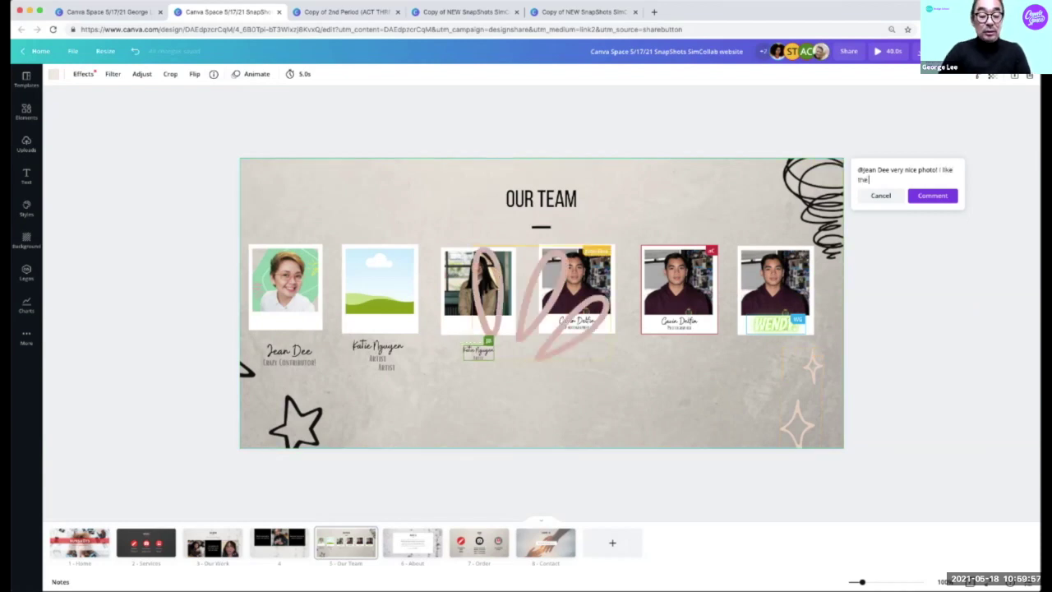
text(kground)
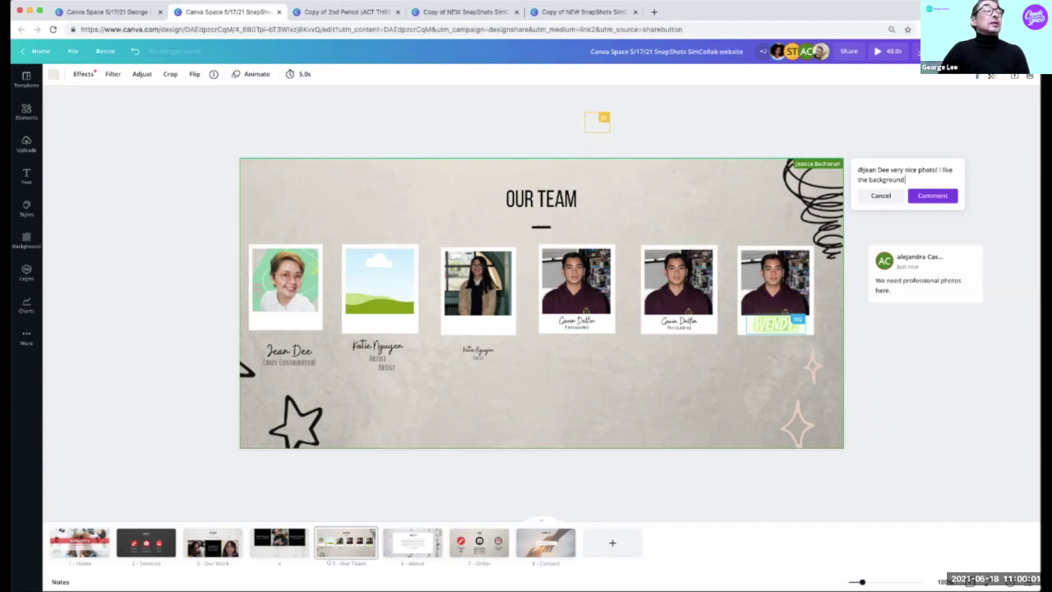
text( of your photo)
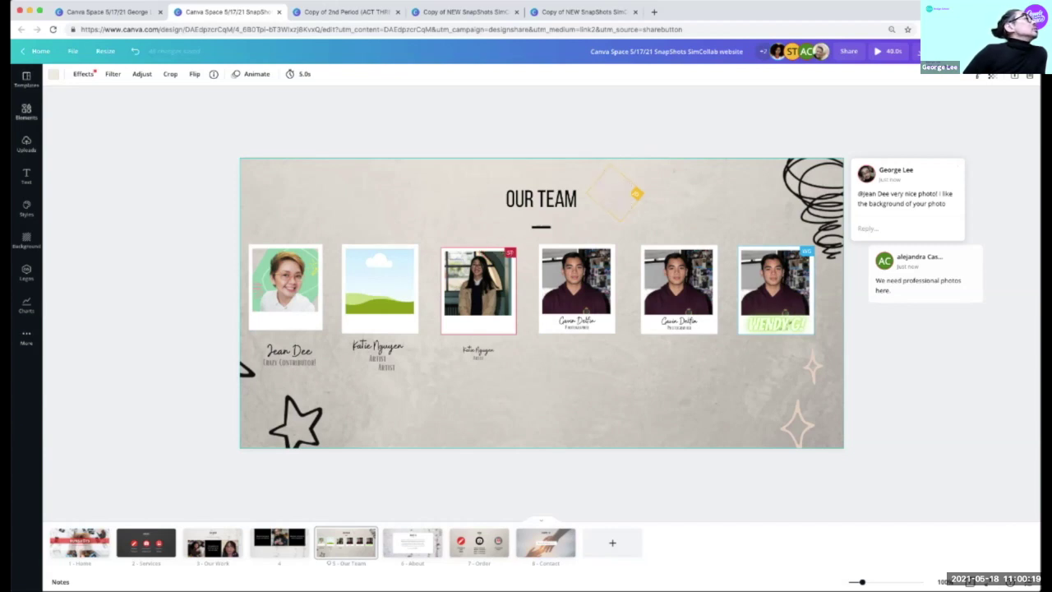
Search the elements library for "man" and browse the photo results.
click(26, 113)
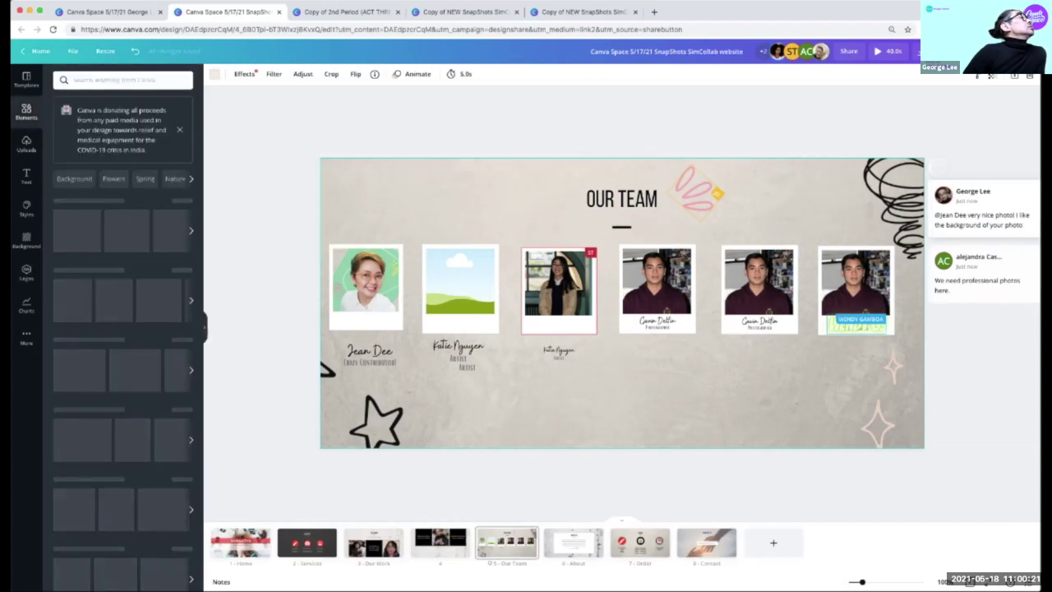
click(124, 80)
text(man)
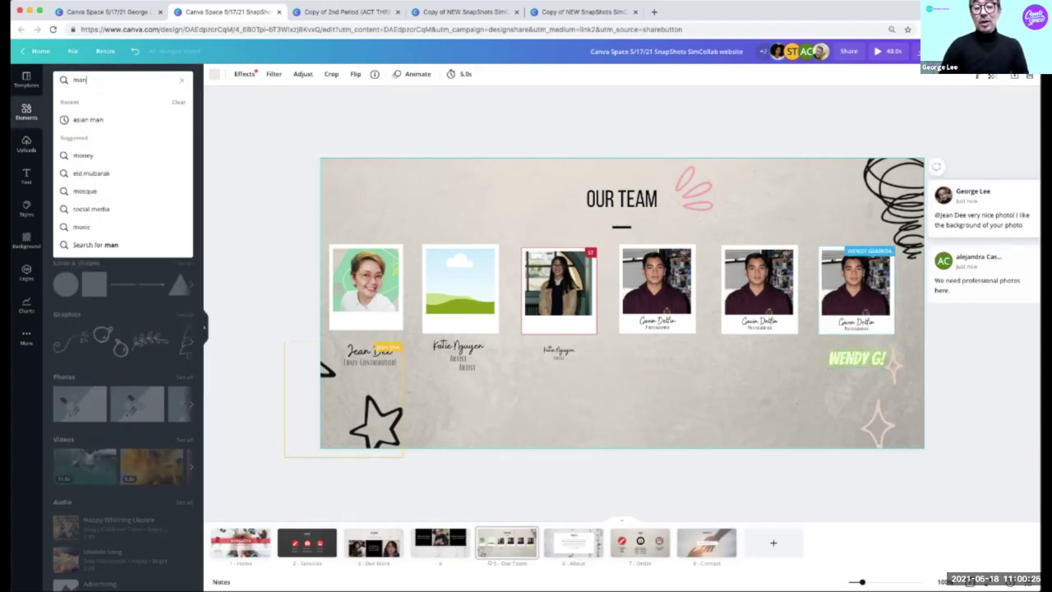
key(Return)
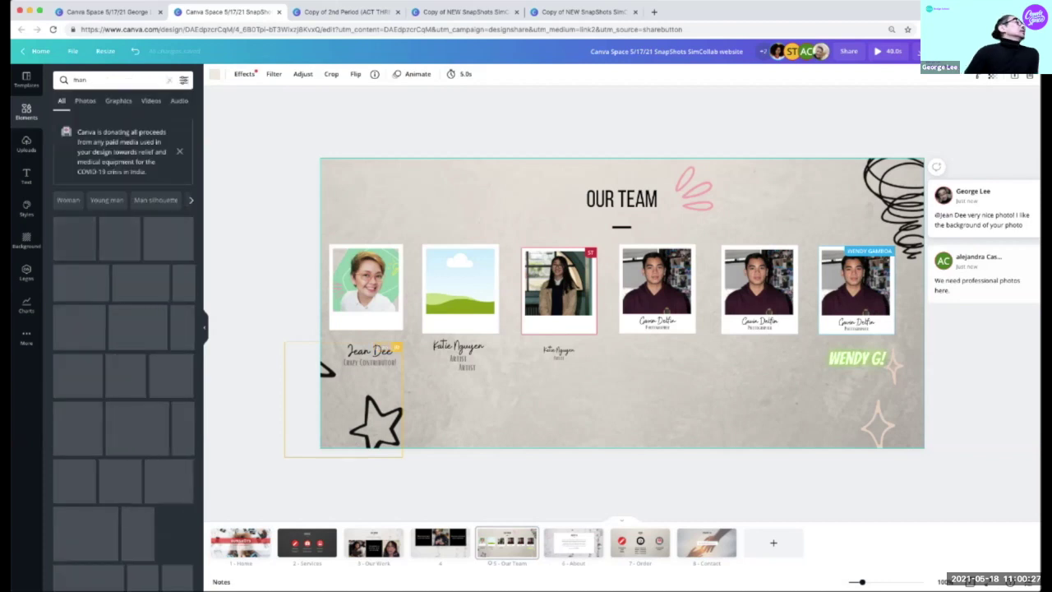
click(84, 100)
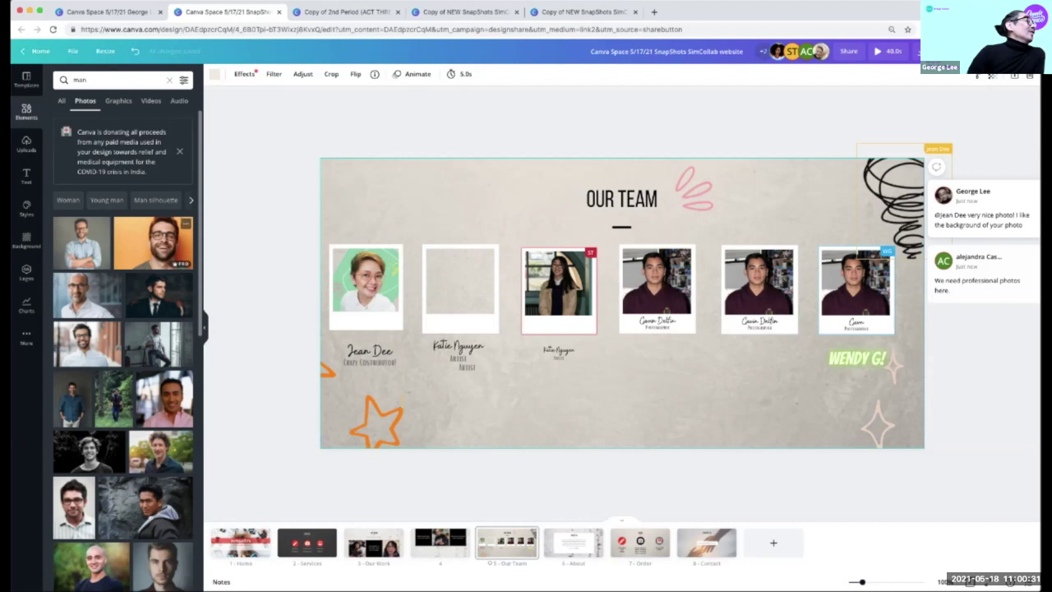
scroll(123, 345, down, 5)
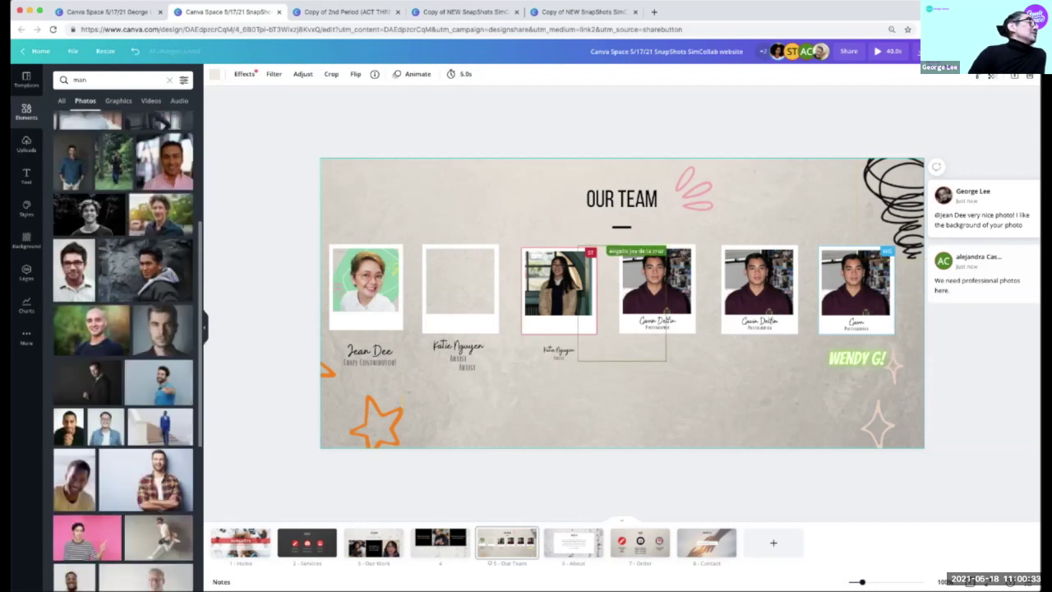
scroll(124, 345, down, 4)
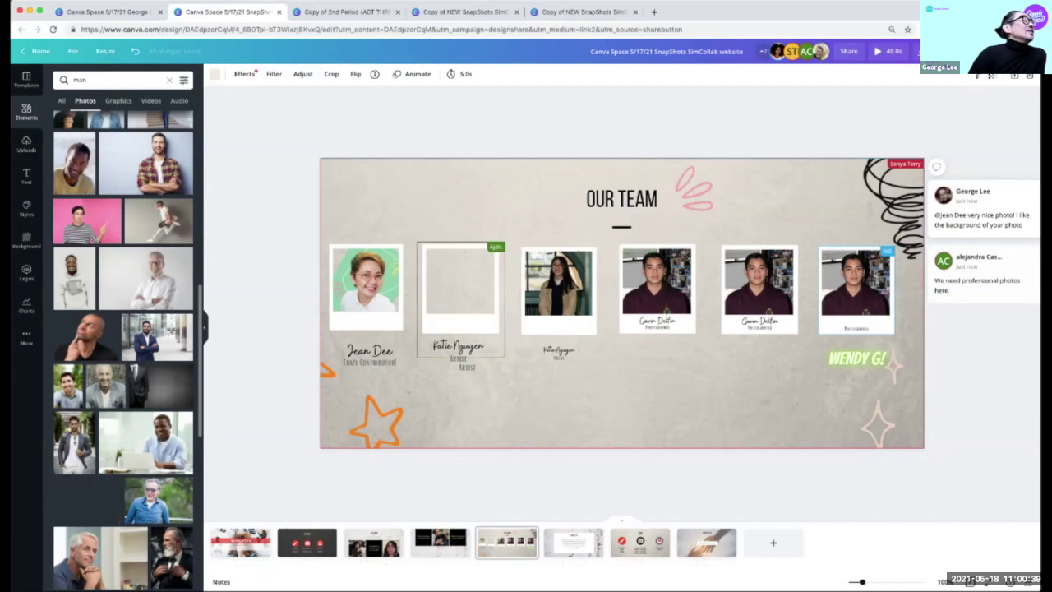
click(786, 408)
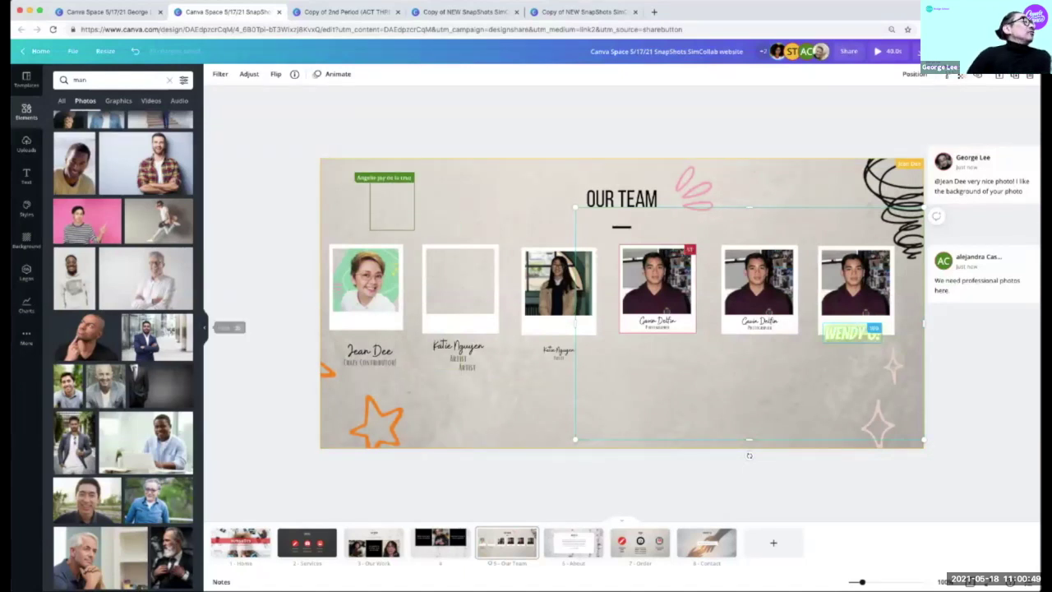
click(205, 327)
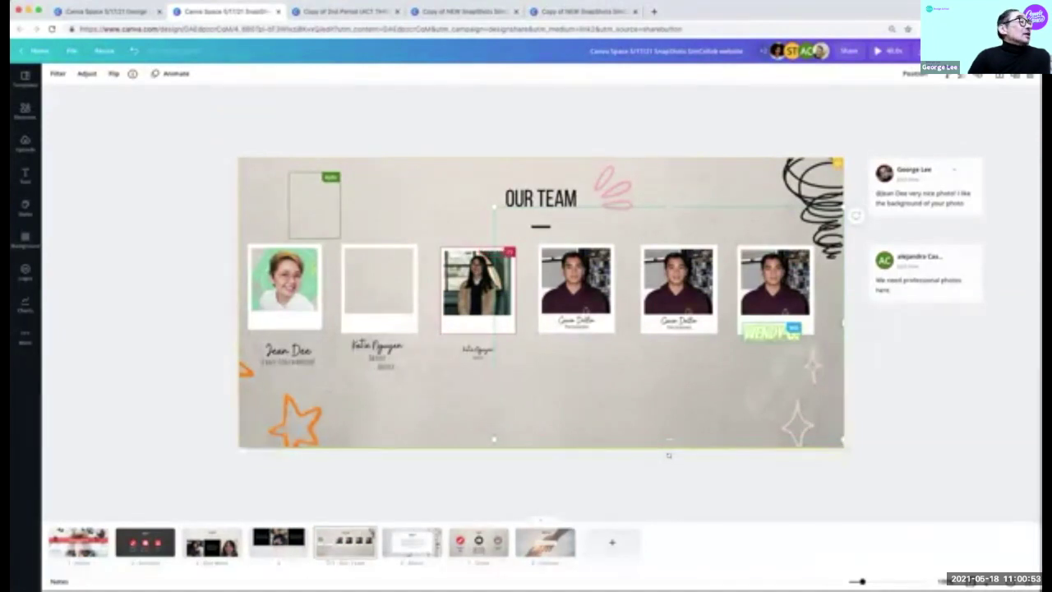
Duplicate the About page and select the heading and body paragraph on the copy.
scroll(668, 454, down, 2)
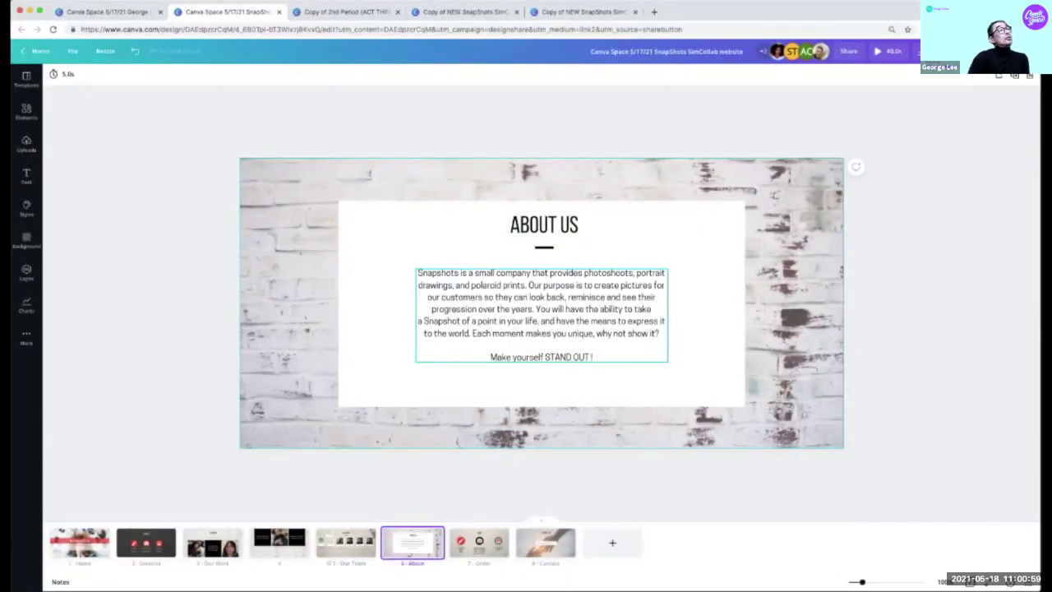
click(540, 315)
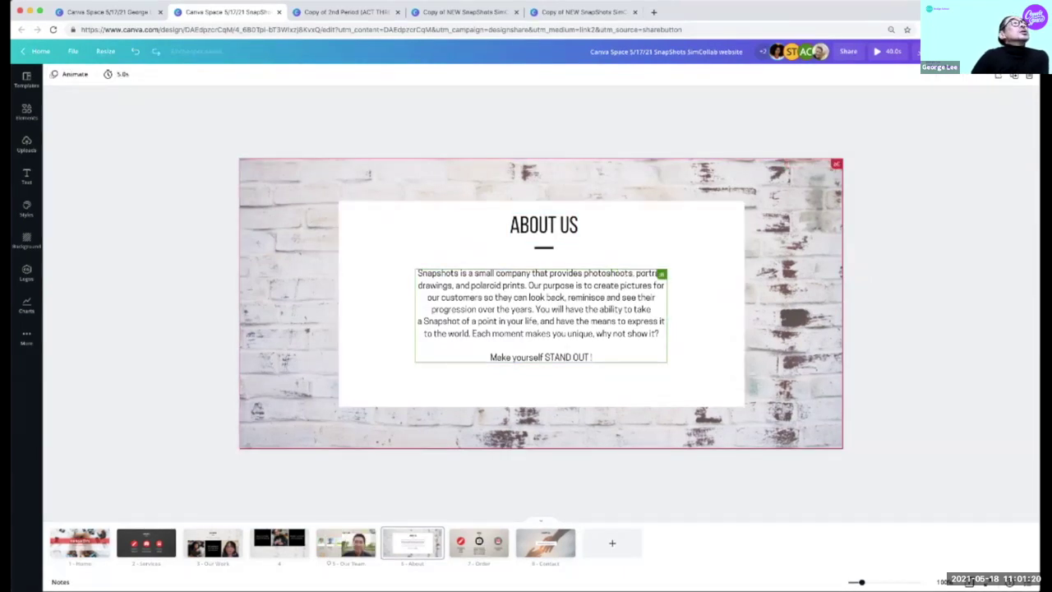
click(1014, 75)
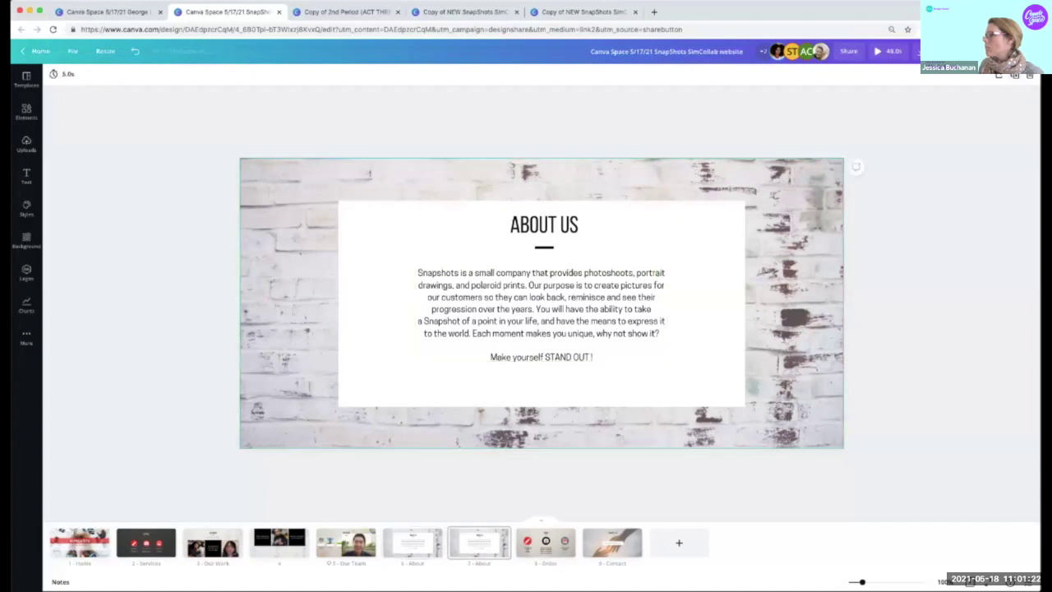
click(544, 225)
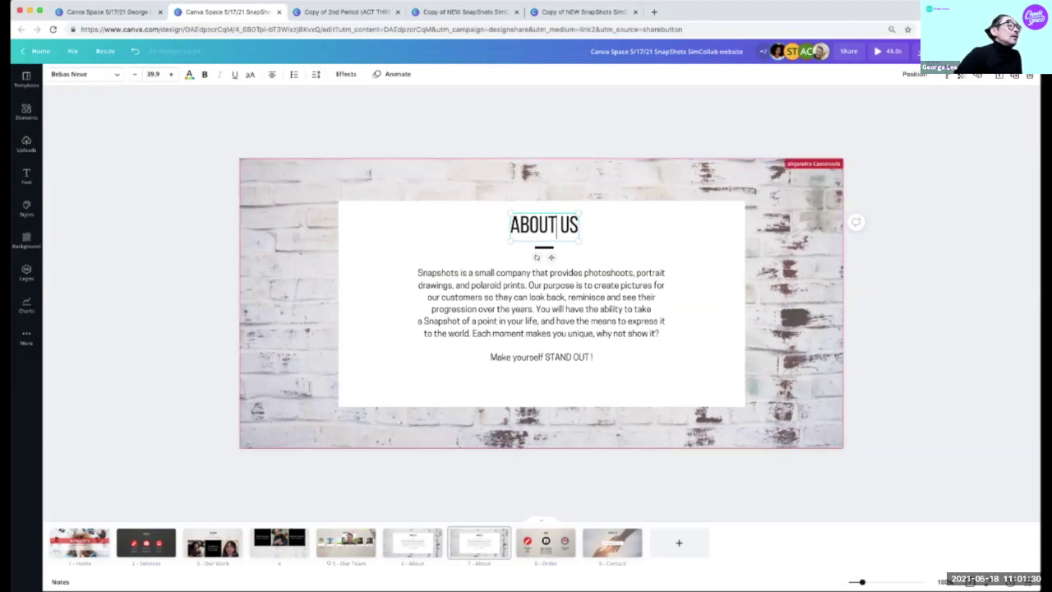
click(541, 315)
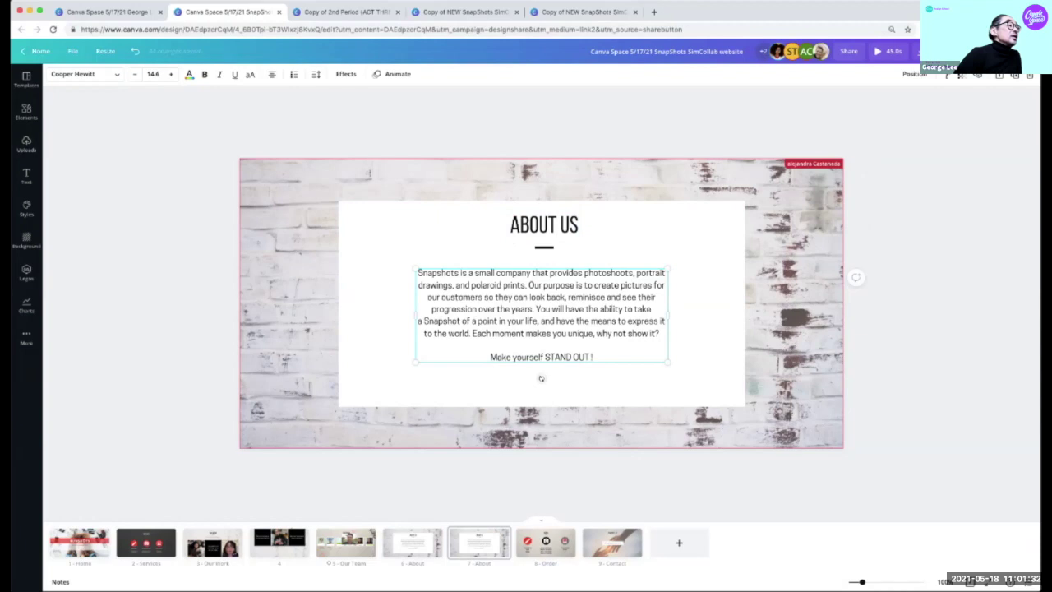
View the Order, Contact and Services pages and return to the Contact page.
click(546, 542)
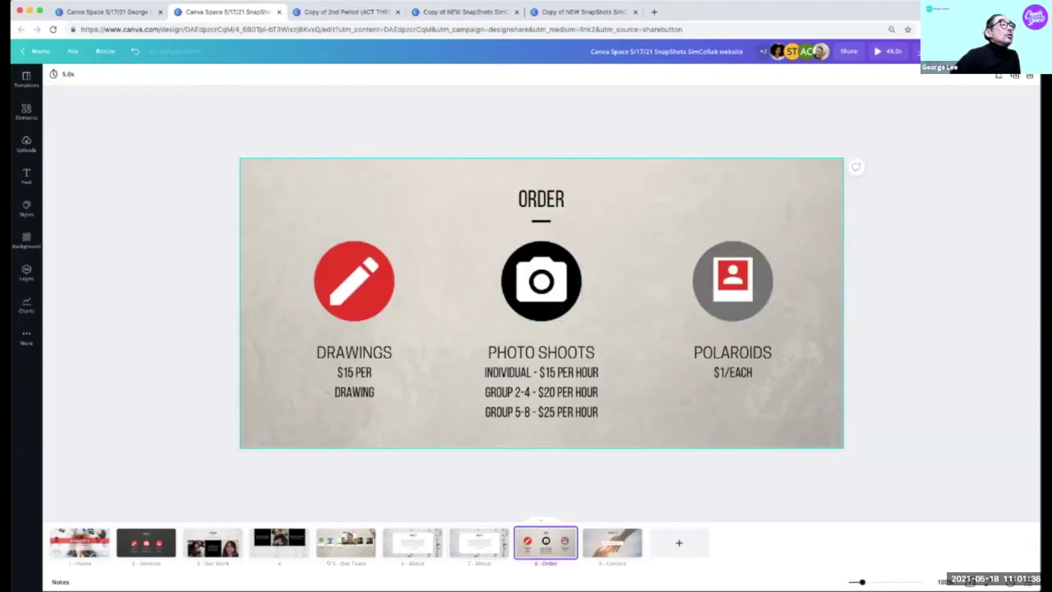
click(624, 313)
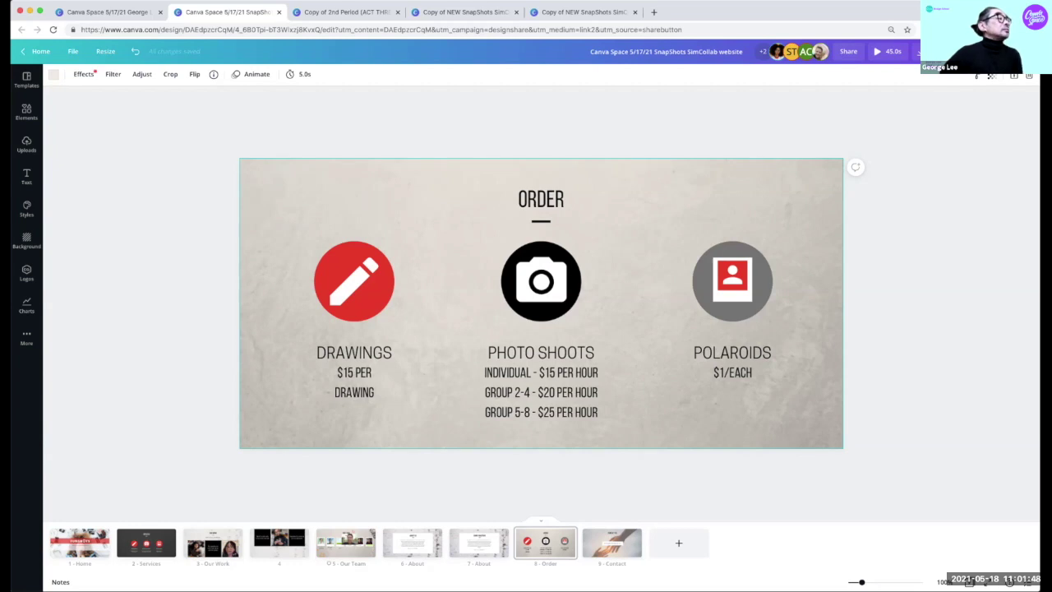
click(612, 543)
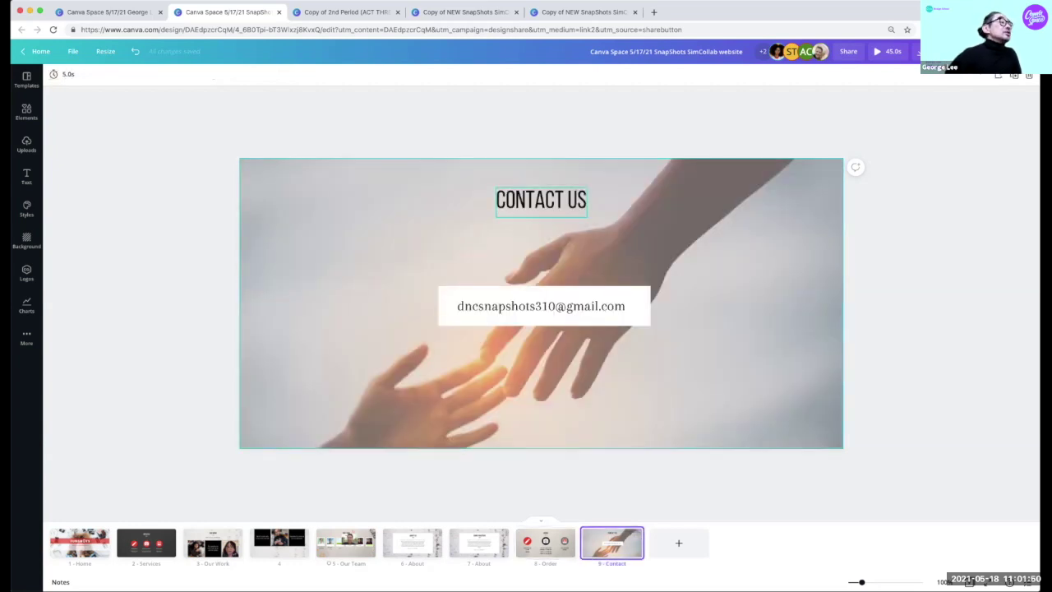
click(699, 386)
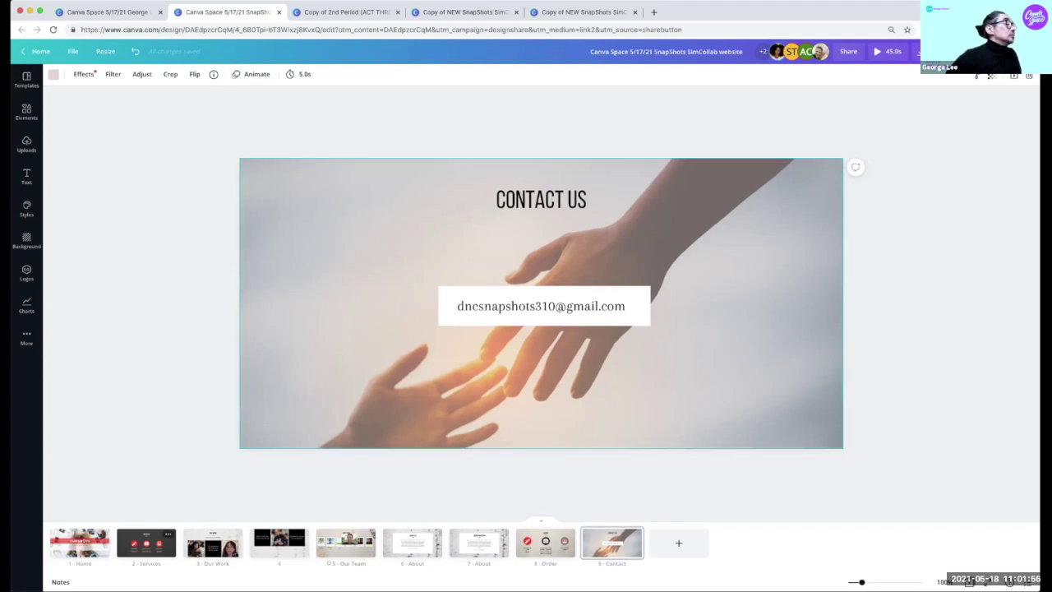
click(147, 542)
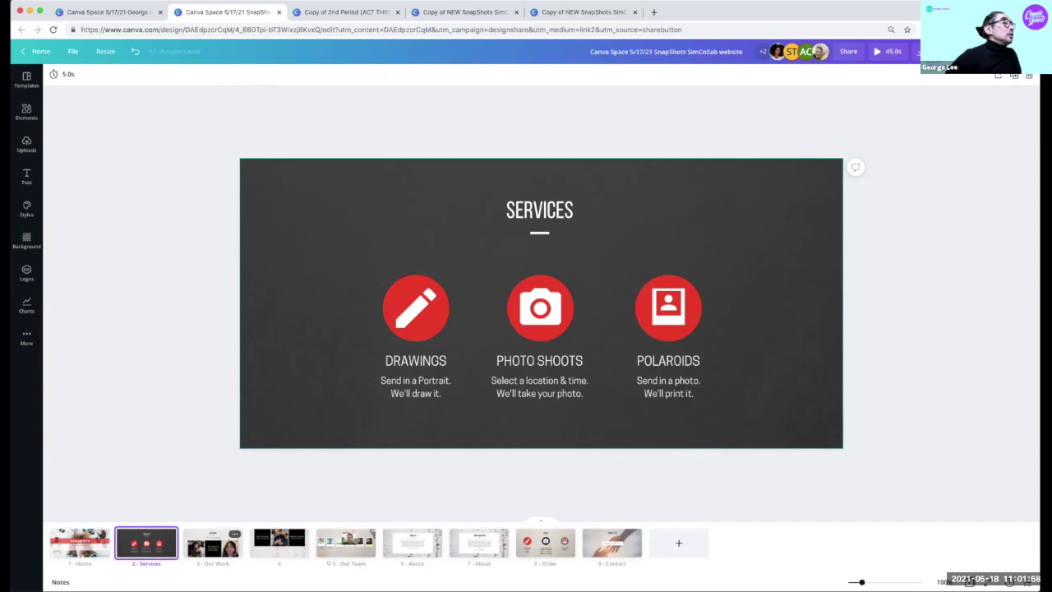
click(394, 415)
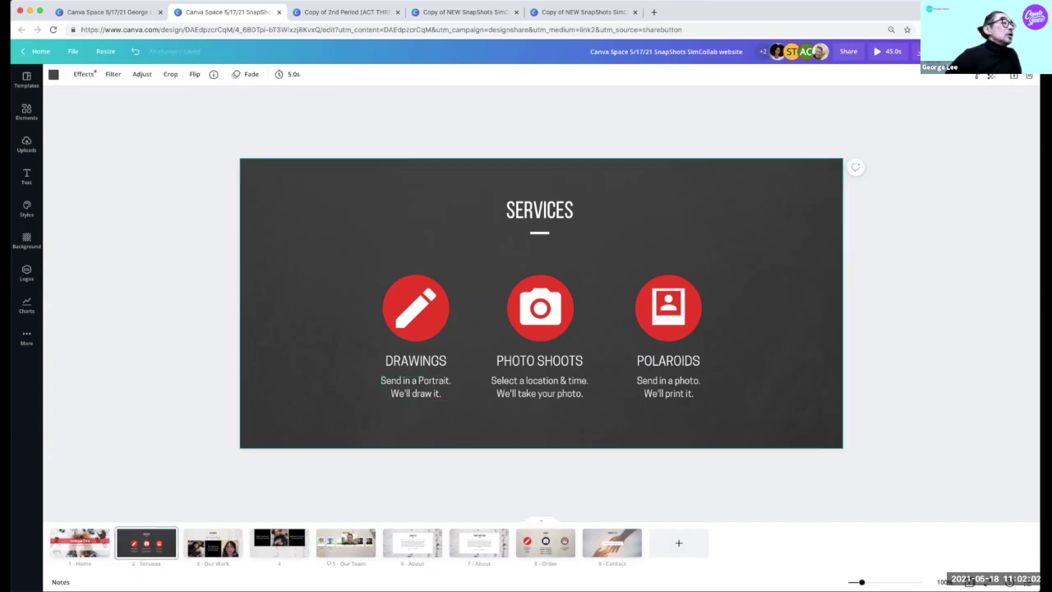
click(613, 543)
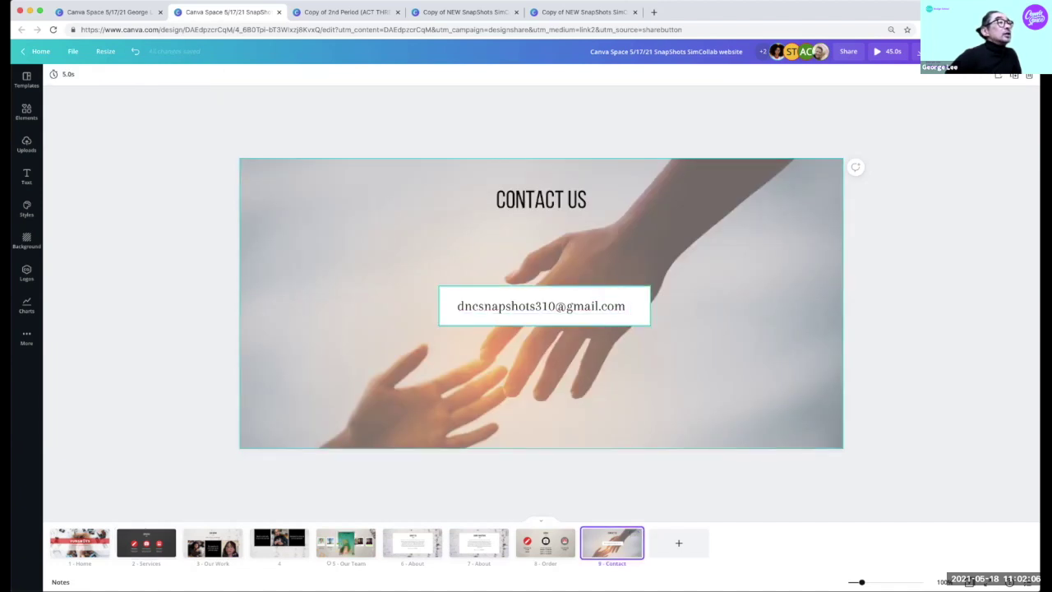
Show the empty comment box and the presenter notes on the Contact page, and return to the Our Team page.
click(856, 167)
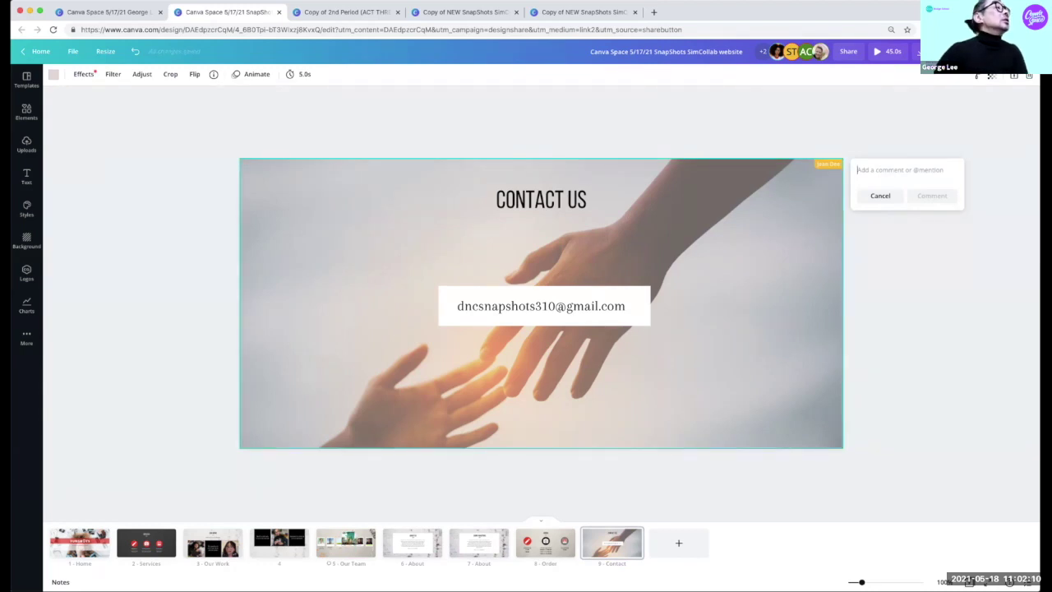
key(Escape)
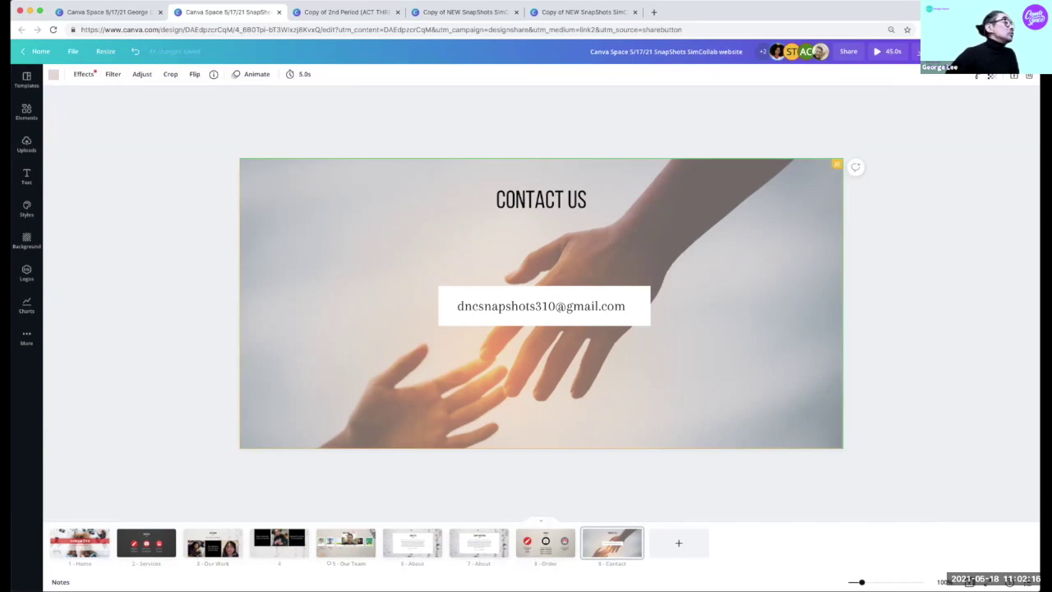
click(60, 581)
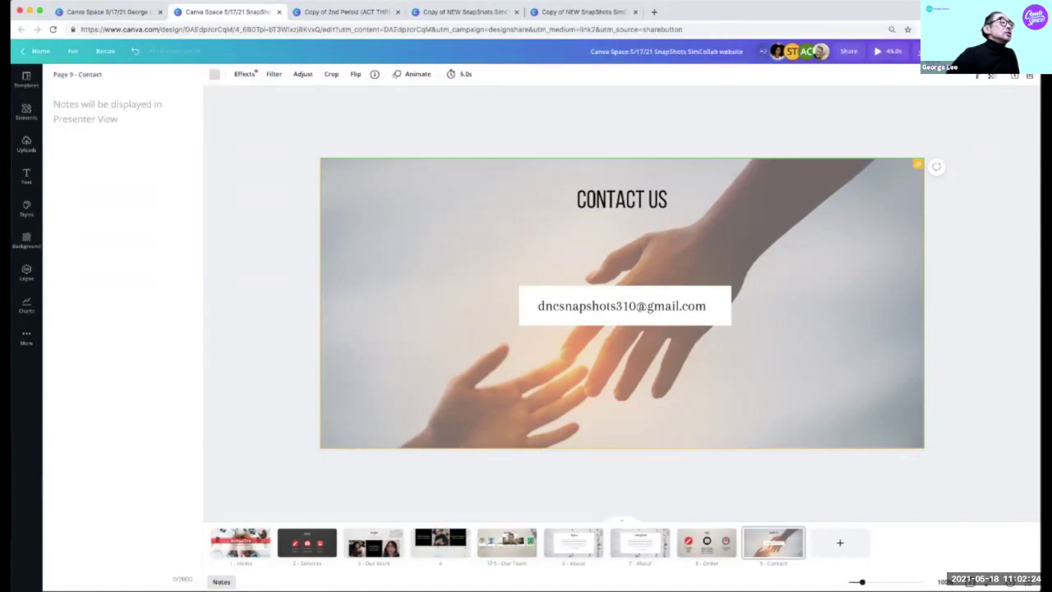
click(773, 542)
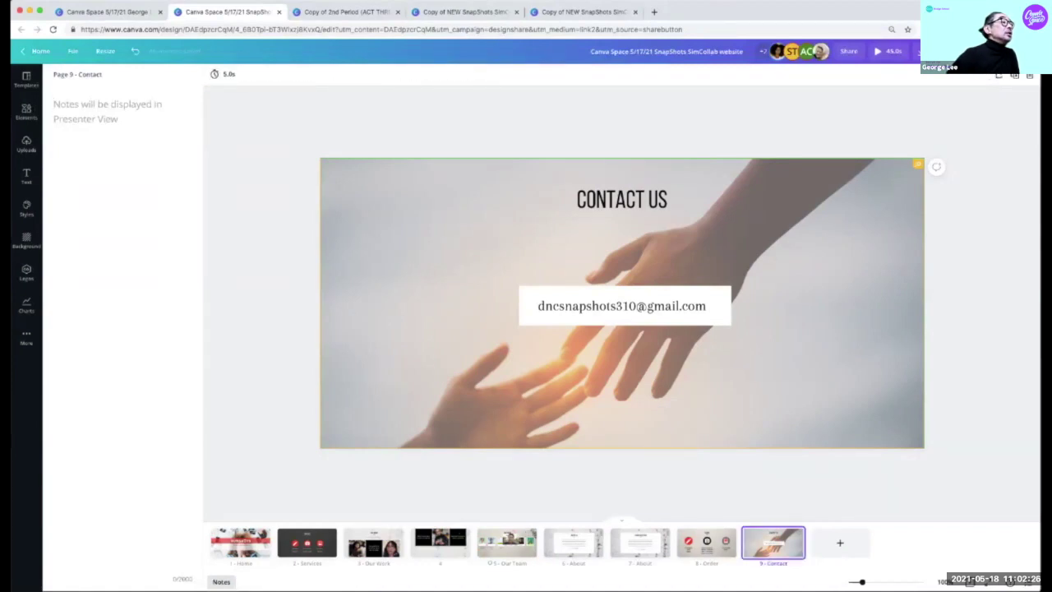
click(507, 542)
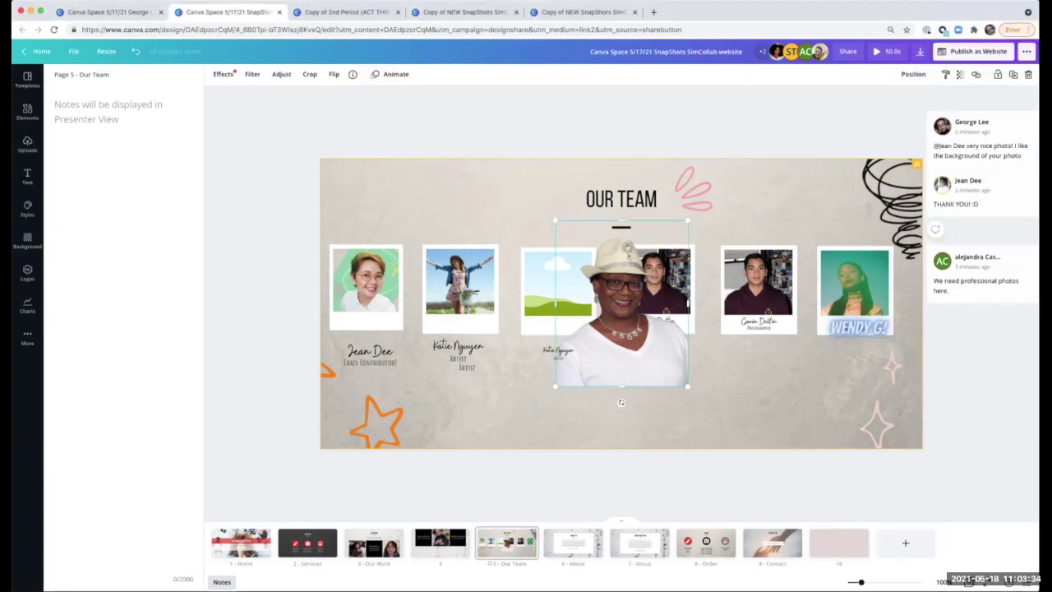
Place the photo of the woman in the hat into the empty third polaroid frame on the Our Team page.
drag(687, 387, 616, 293)
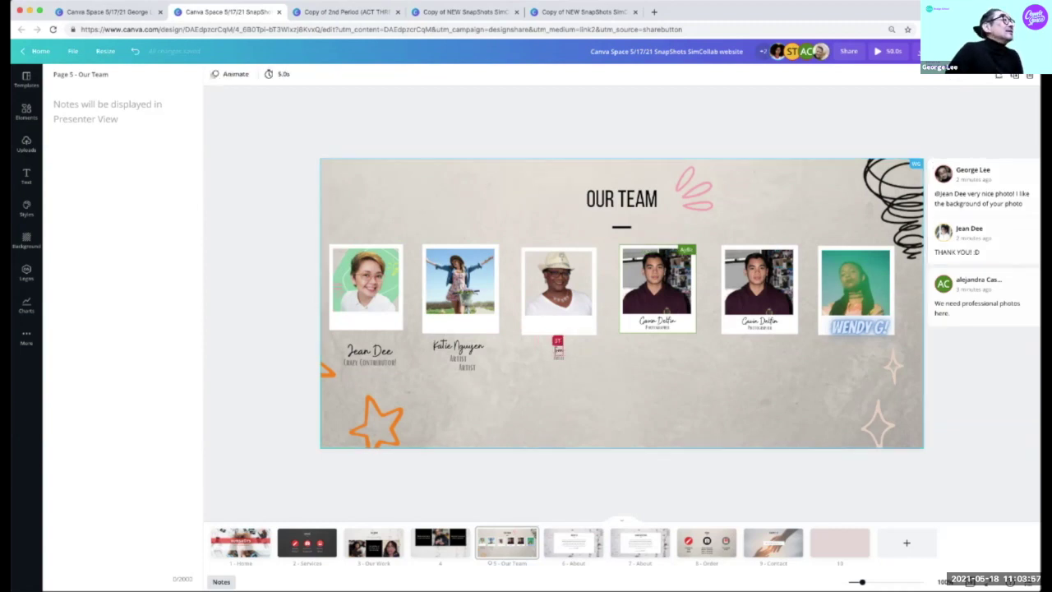
Look through the Our Work page, page 4, Our Team and both About pages of the SnapShots site.
click(393, 534)
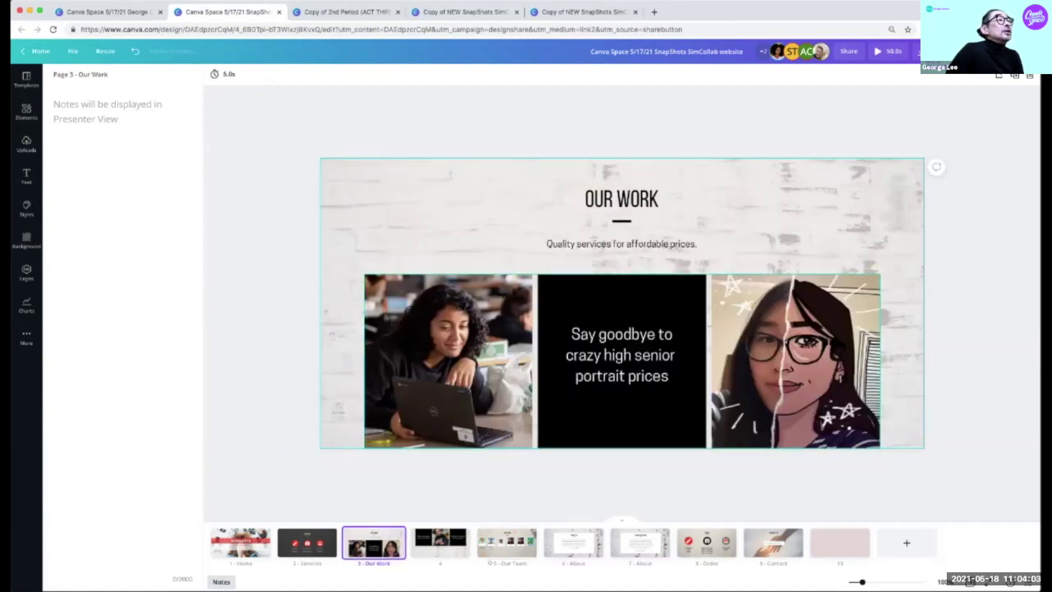
click(621, 362)
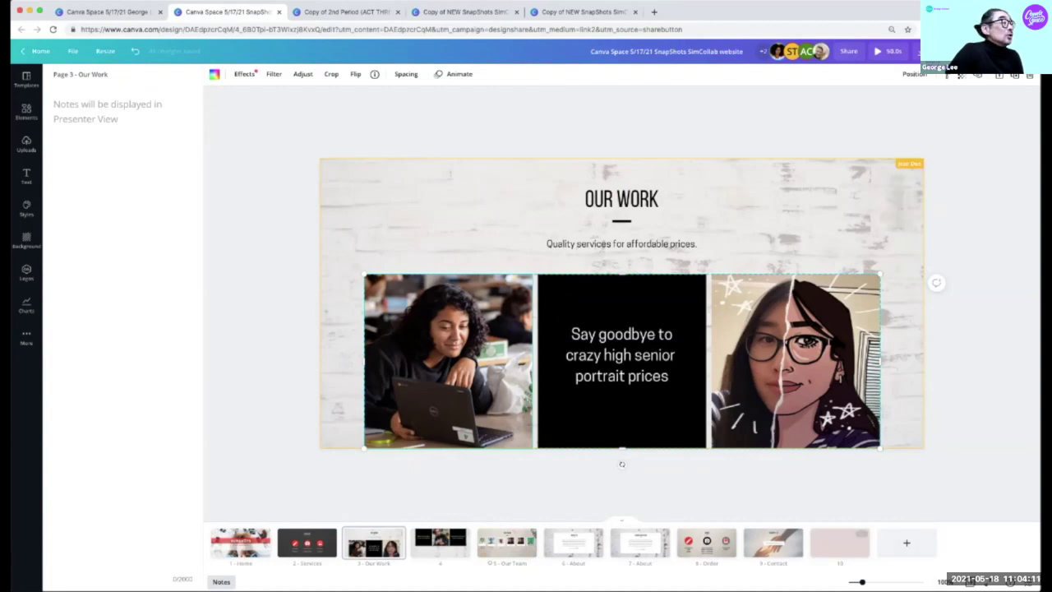
click(460, 538)
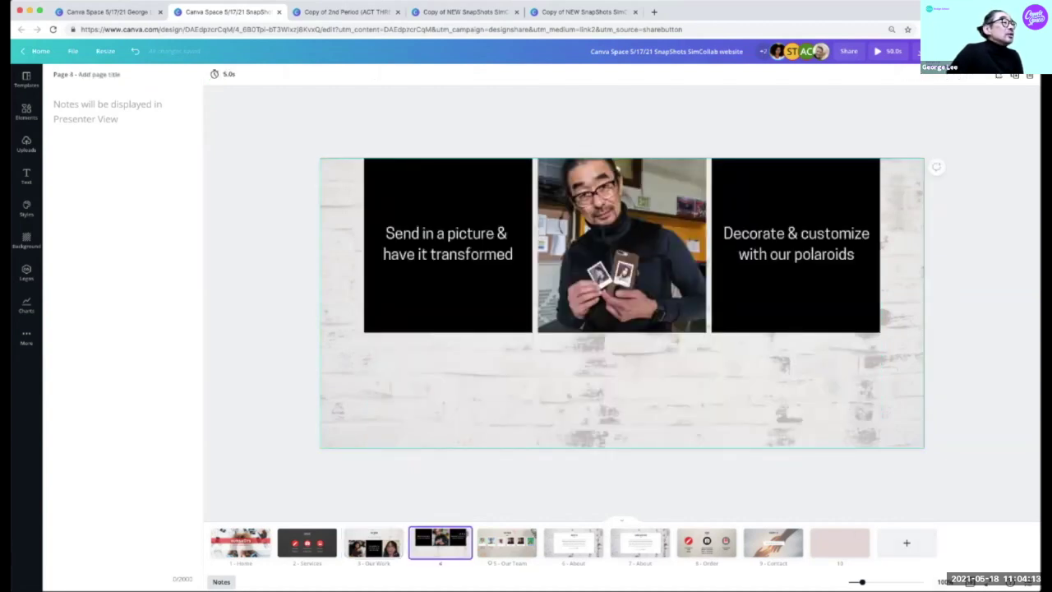
click(529, 534)
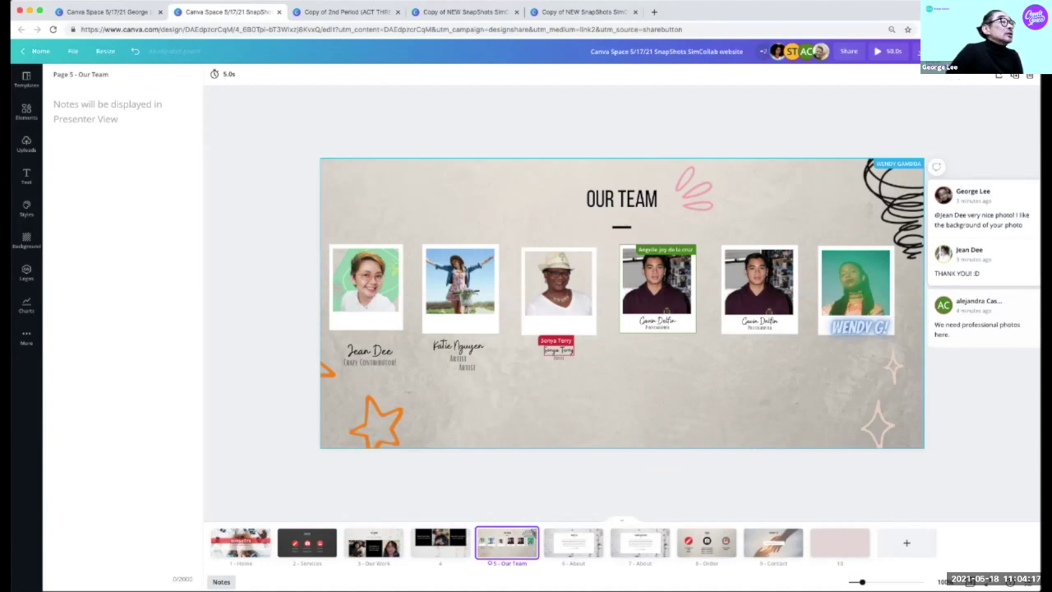
click(575, 540)
click(641, 541)
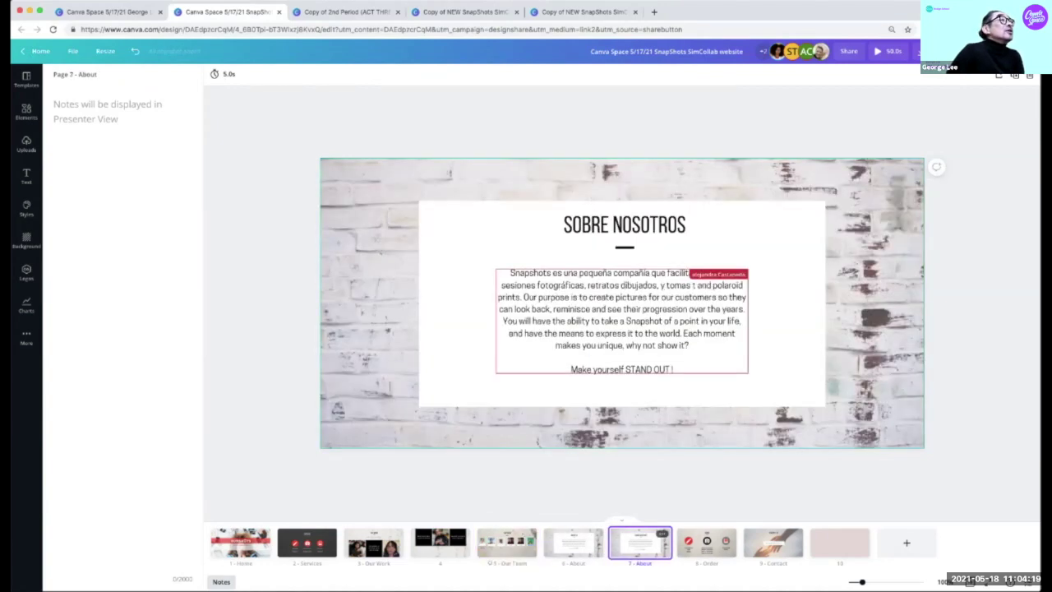
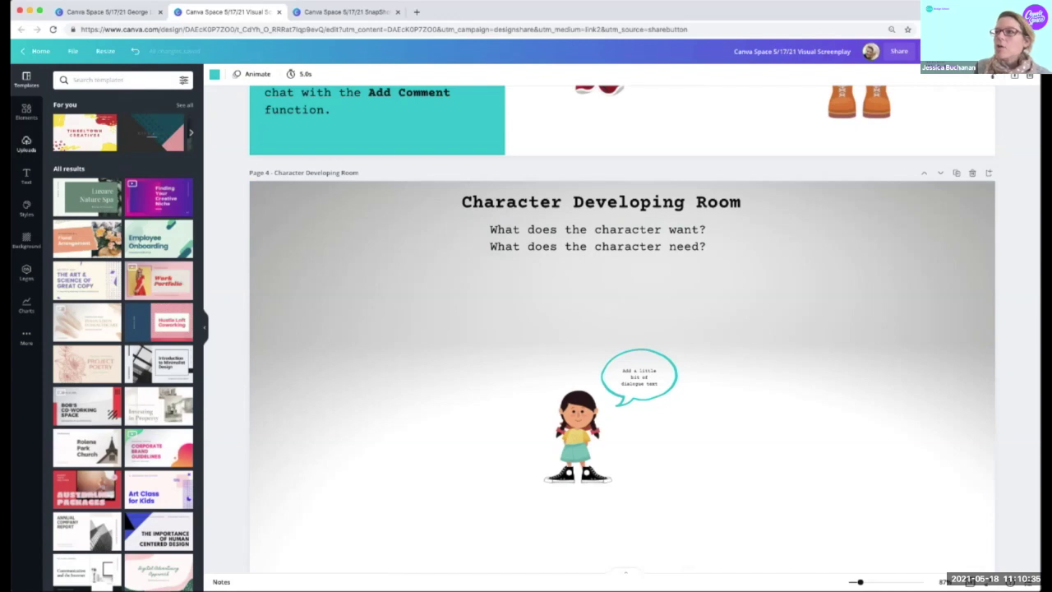
Search the elements library for "girl".
click(27, 111)
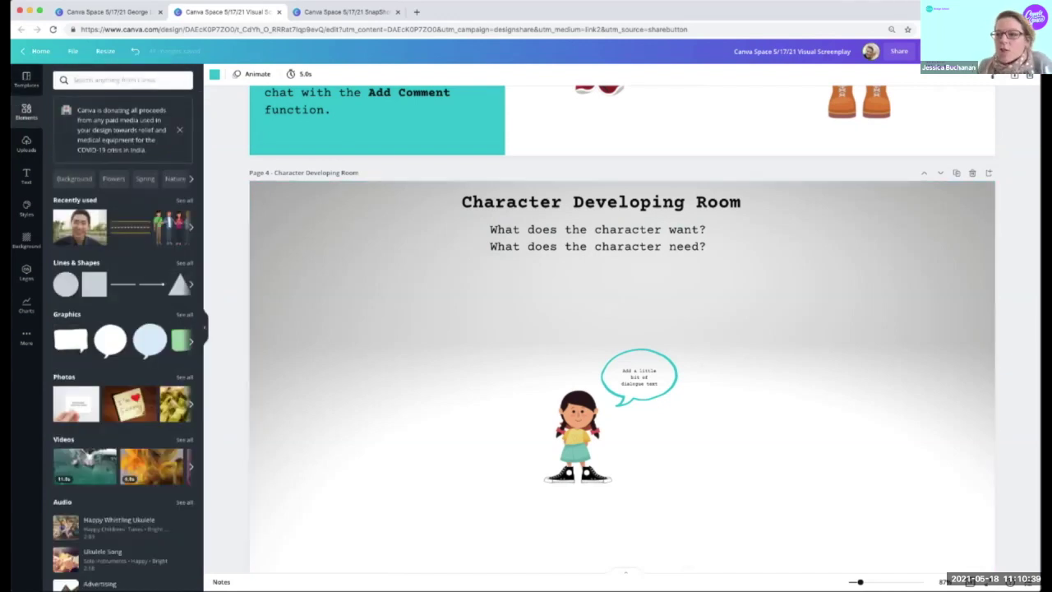
click(123, 80)
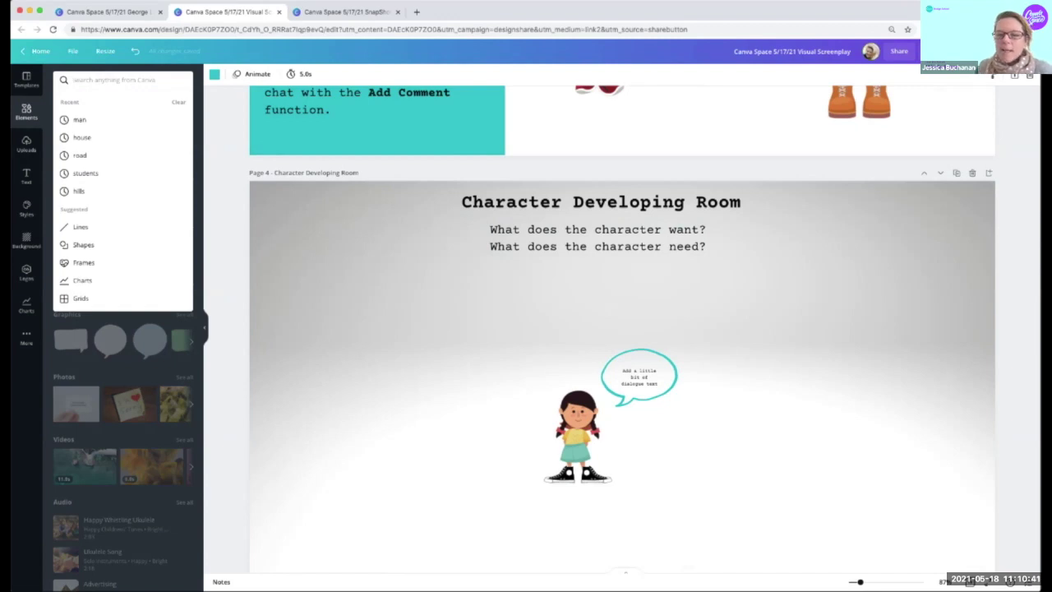
text(boy)
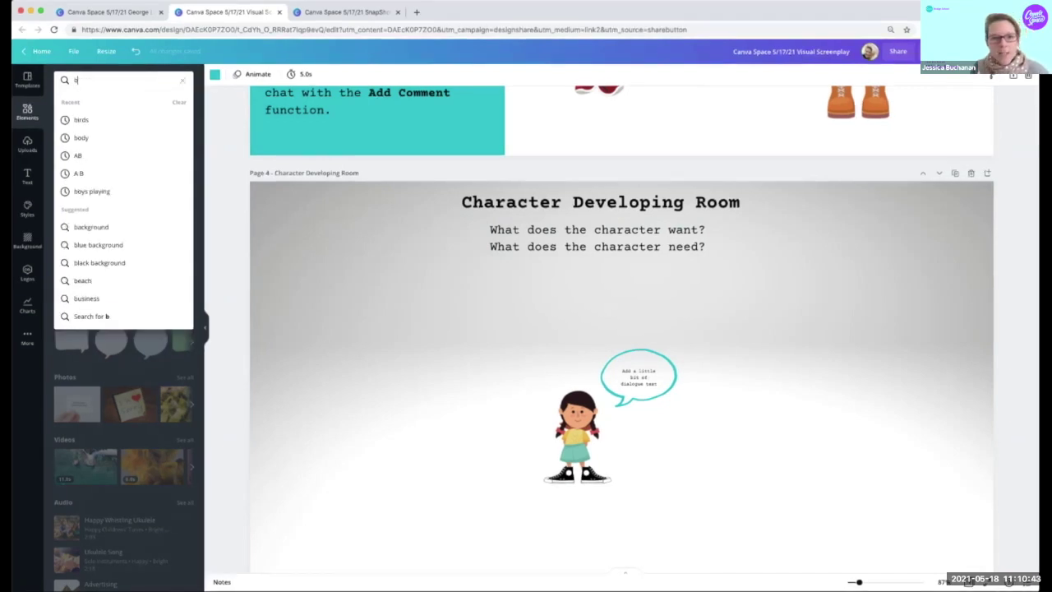
key(BackSpace)
key(BackSpace)
key(BackSpace)
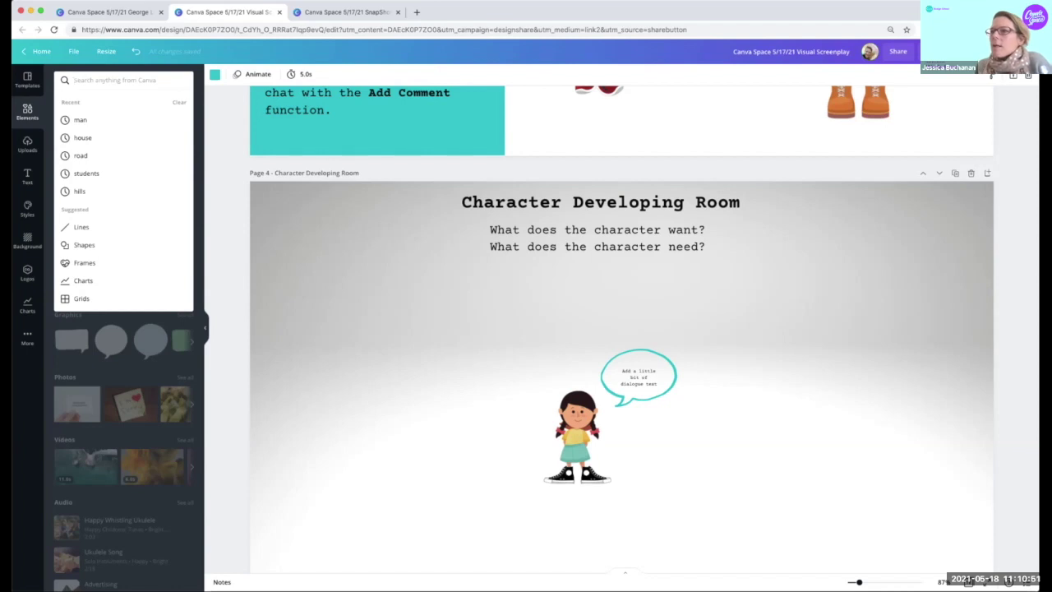
text(girl)
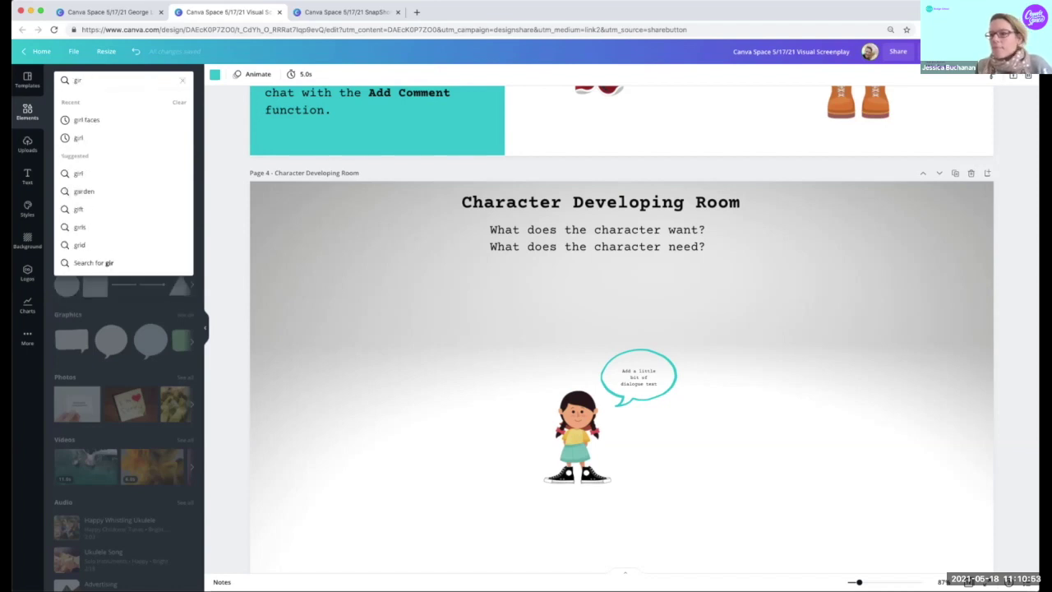
key(Return)
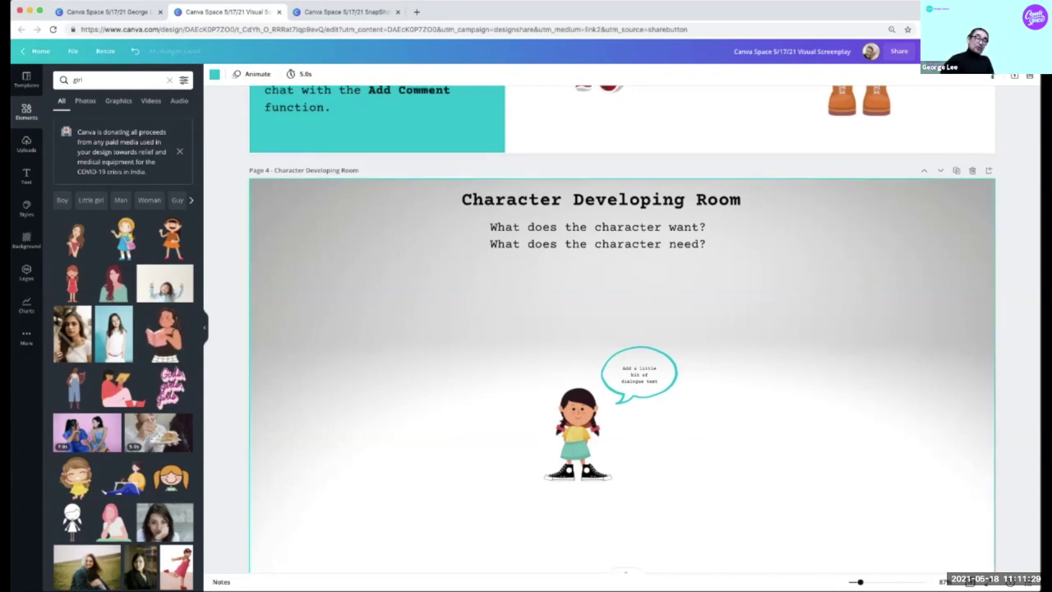
Look ahead to the Character Gathering Room page and return to the Character Developing Room page.
scroll(622, 329, down, 3)
scroll(621, 329, down, 5)
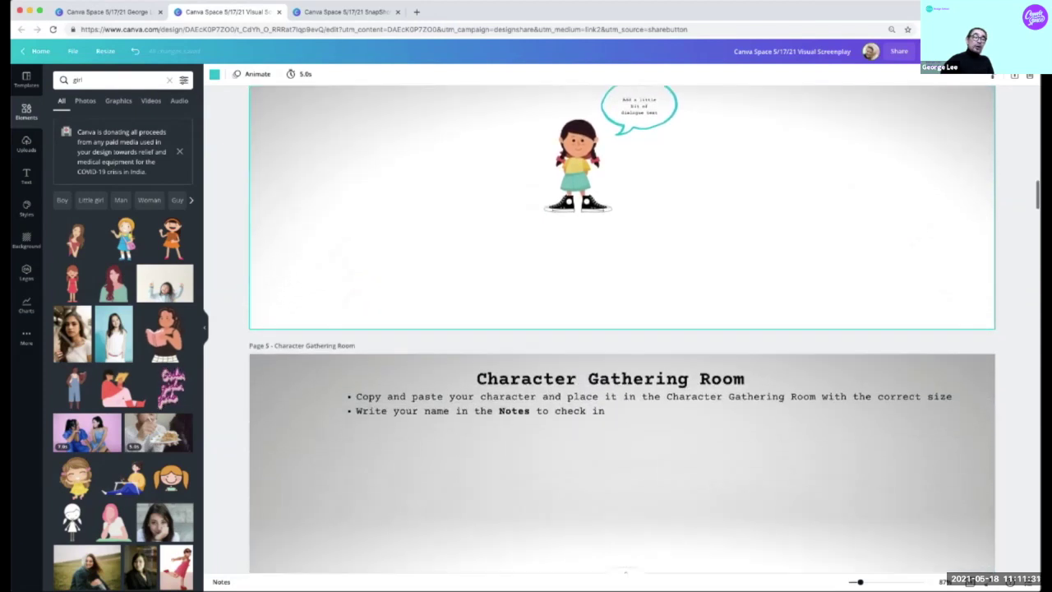
scroll(621, 329, up, 7)
scroll(642, 89, up, 5)
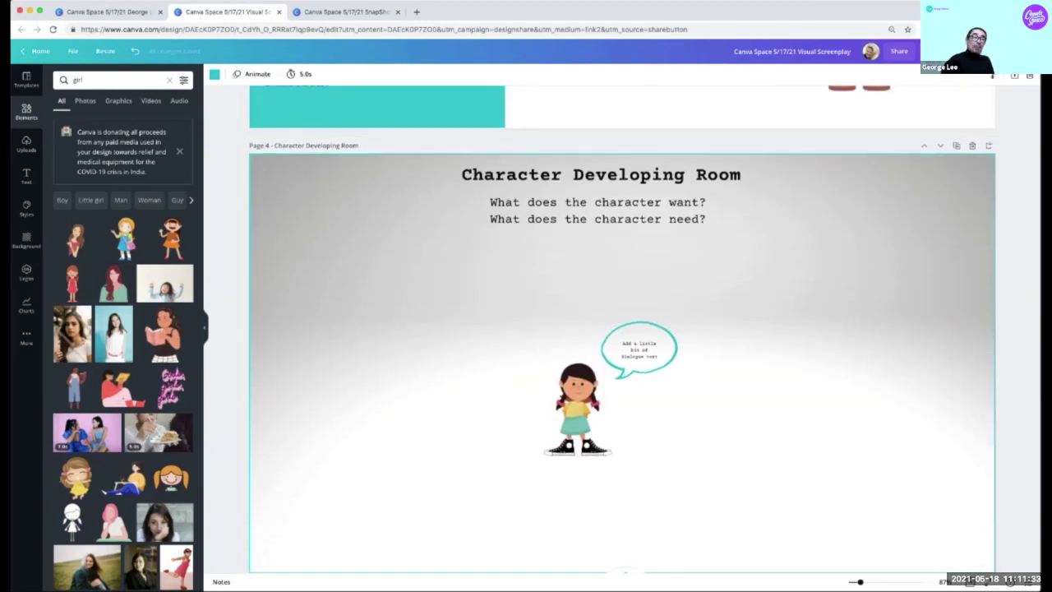
scroll(641, 90, down, 4)
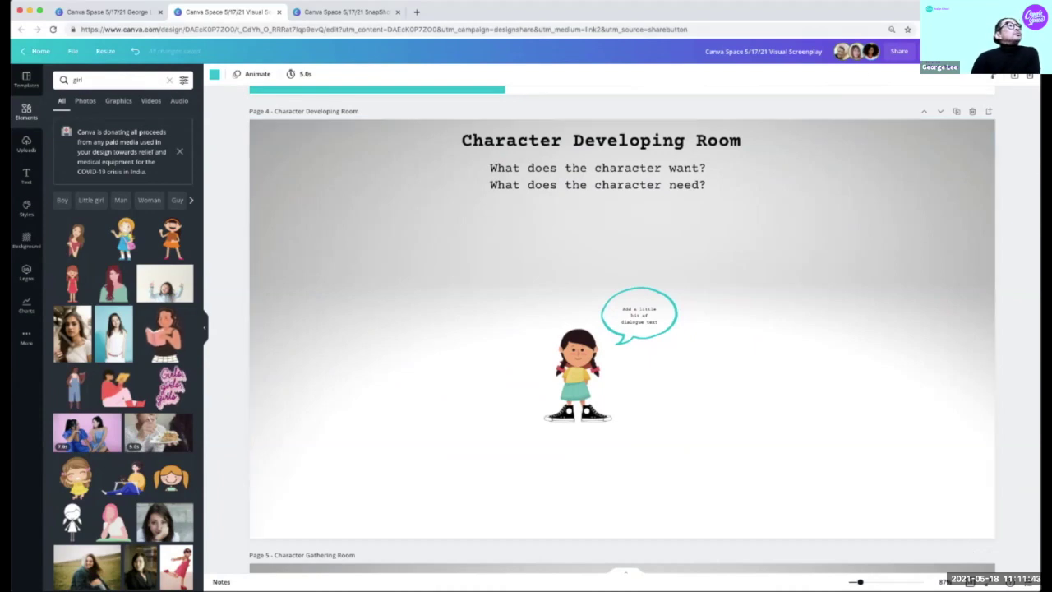
scroll(623, 329, up, 2)
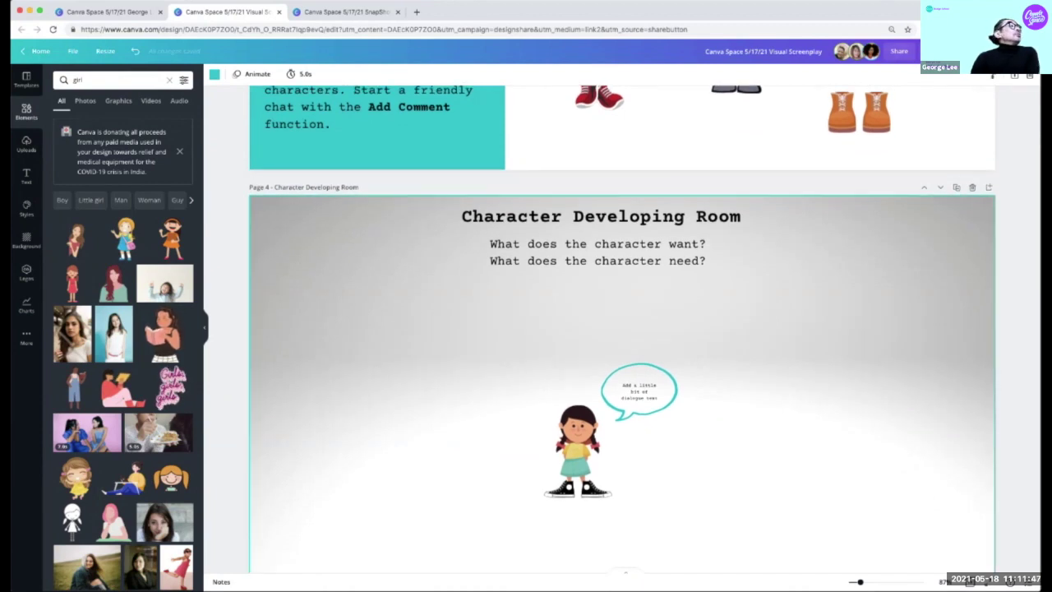
Post a comment on the Character Developing Room page that says hi and introduces the commenter by full name.
click(622, 329)
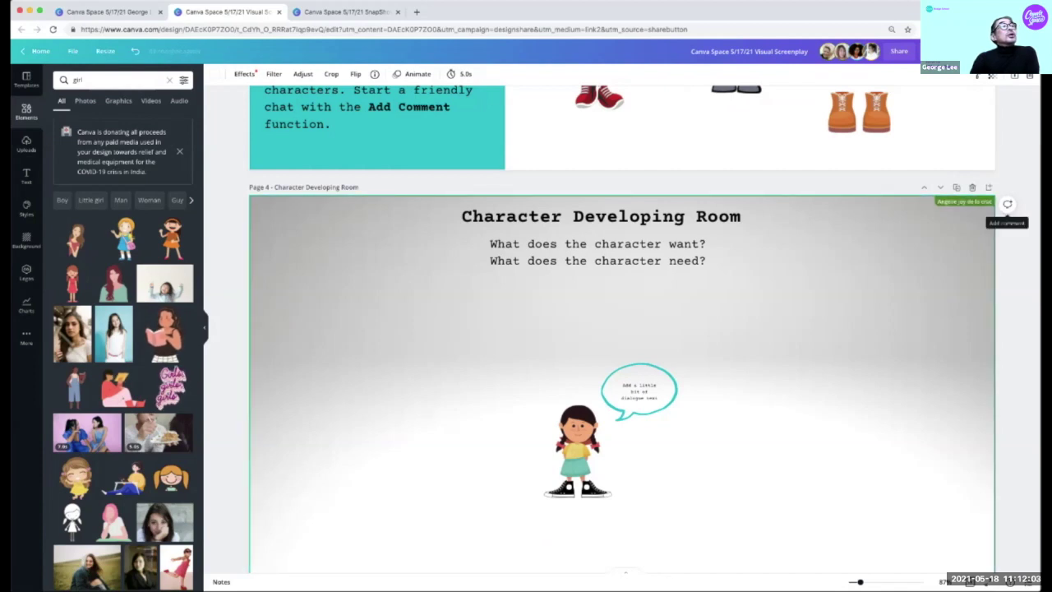
click(1007, 204)
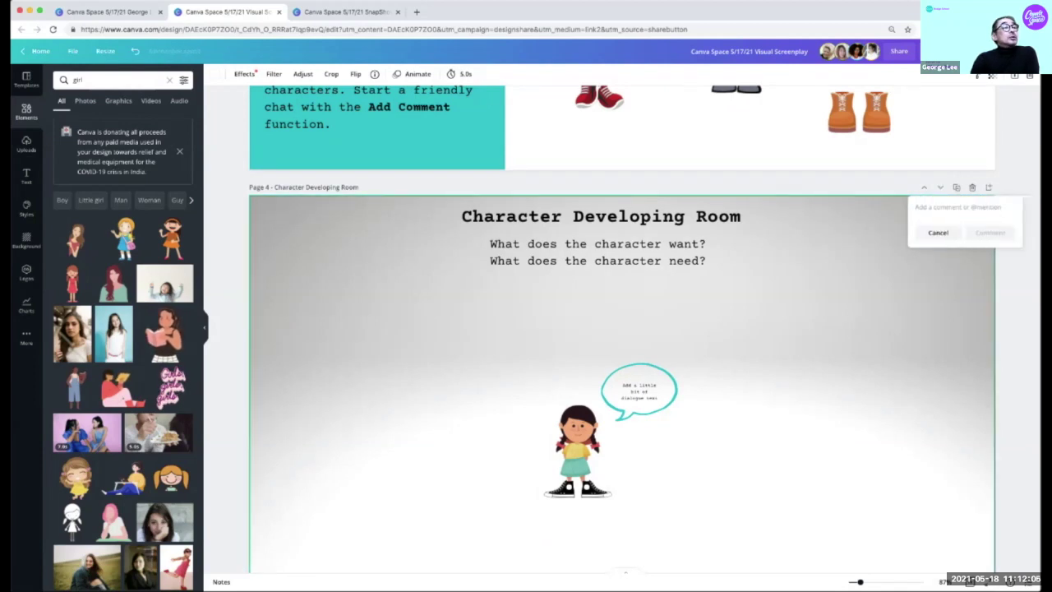
key(ctrl+minus)
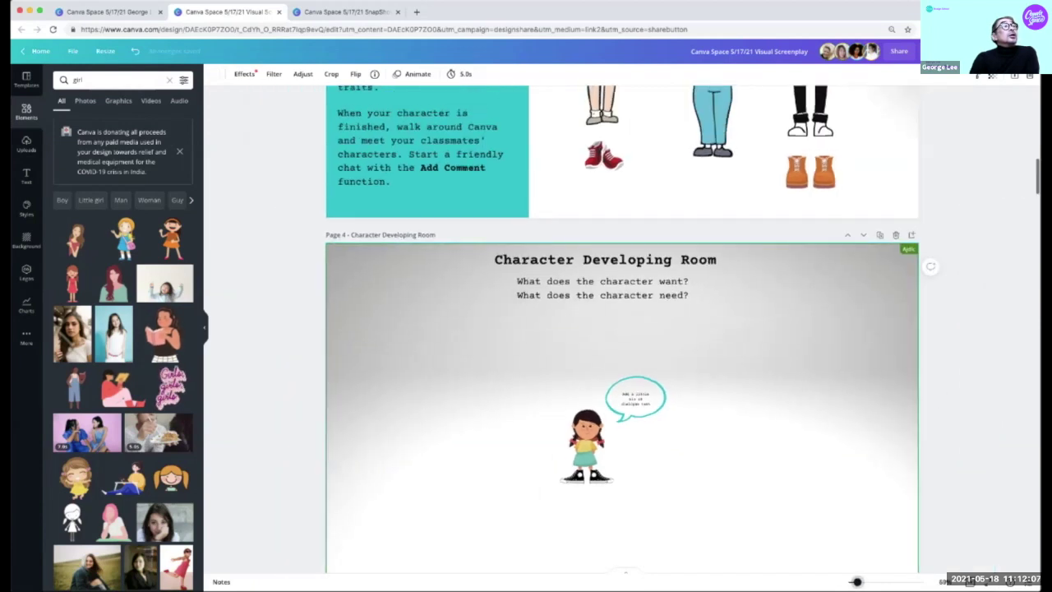
click(930, 251)
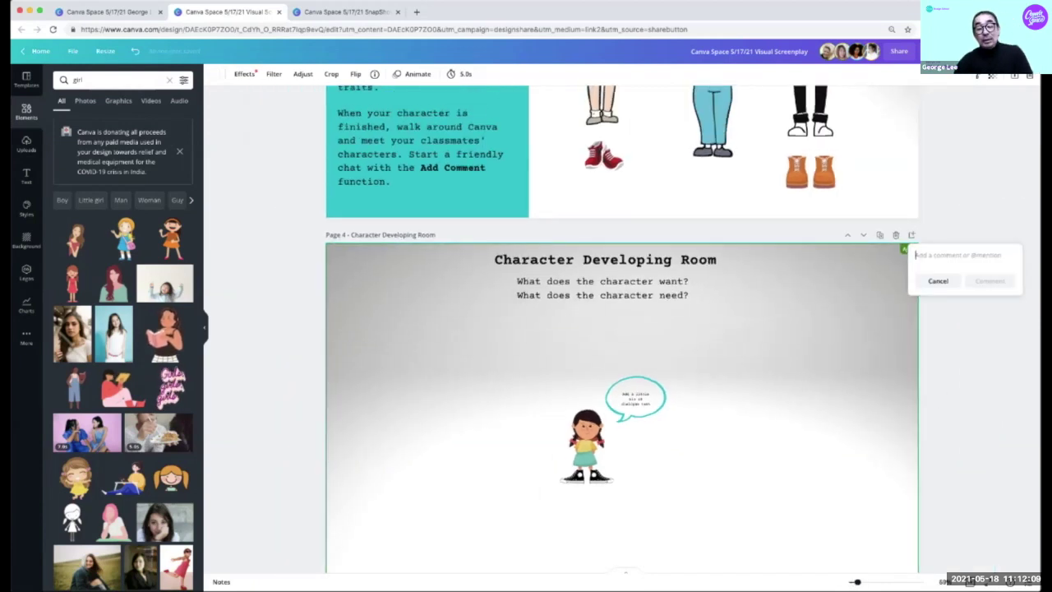
text(H)
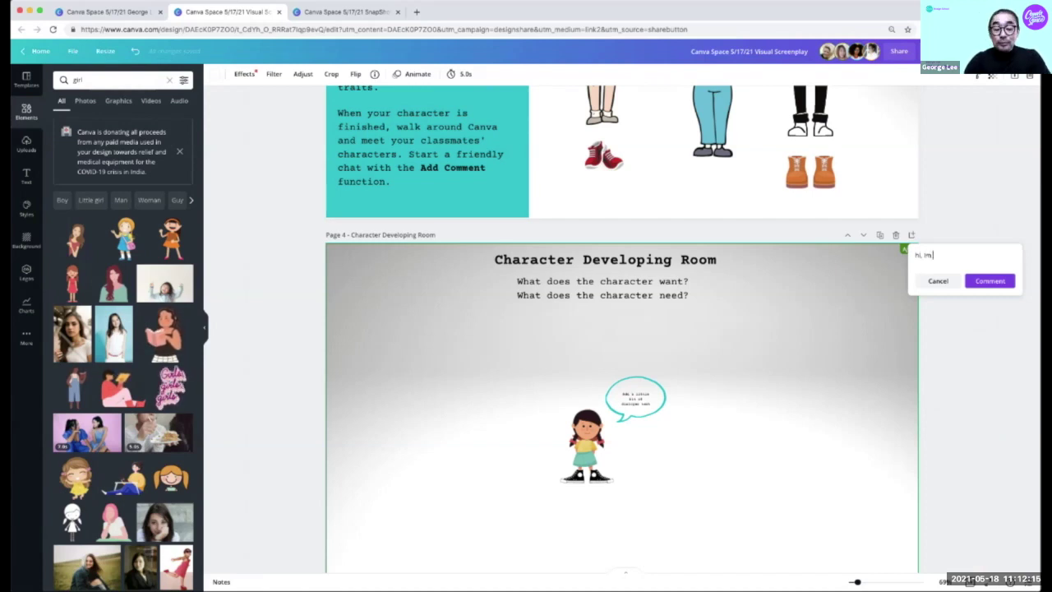
text(i, im George)
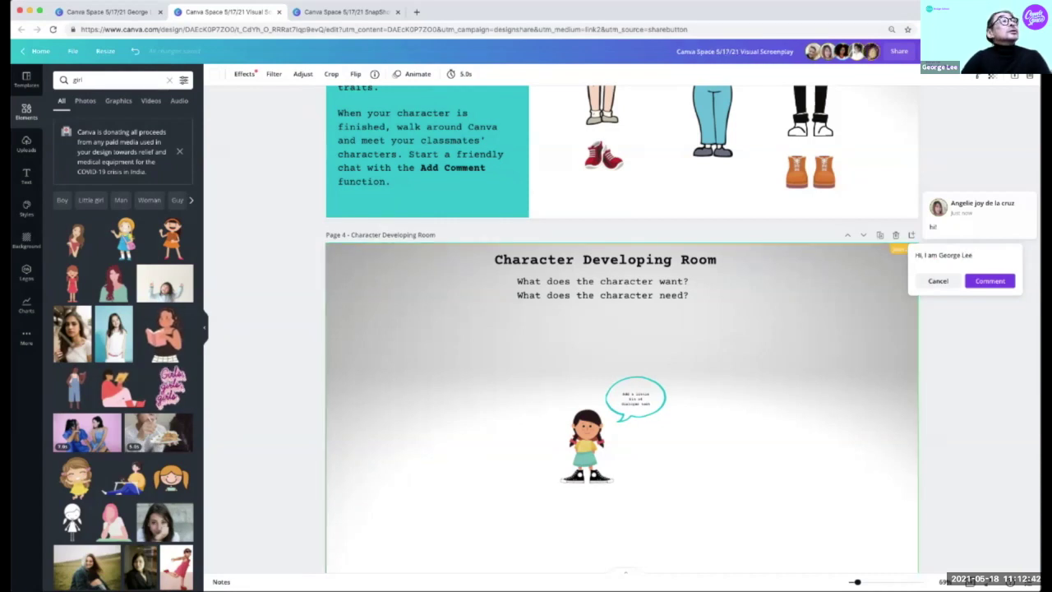
key(Return)
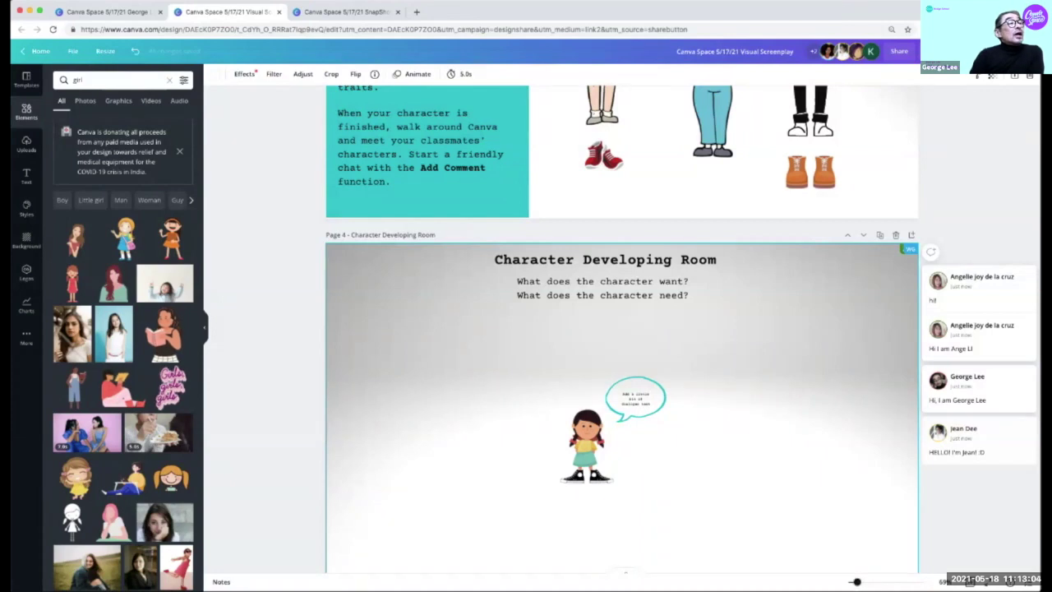
Repeat the elements search for "girl", narrow the results to graphics and browse them.
scroll(621, 403, down, 3)
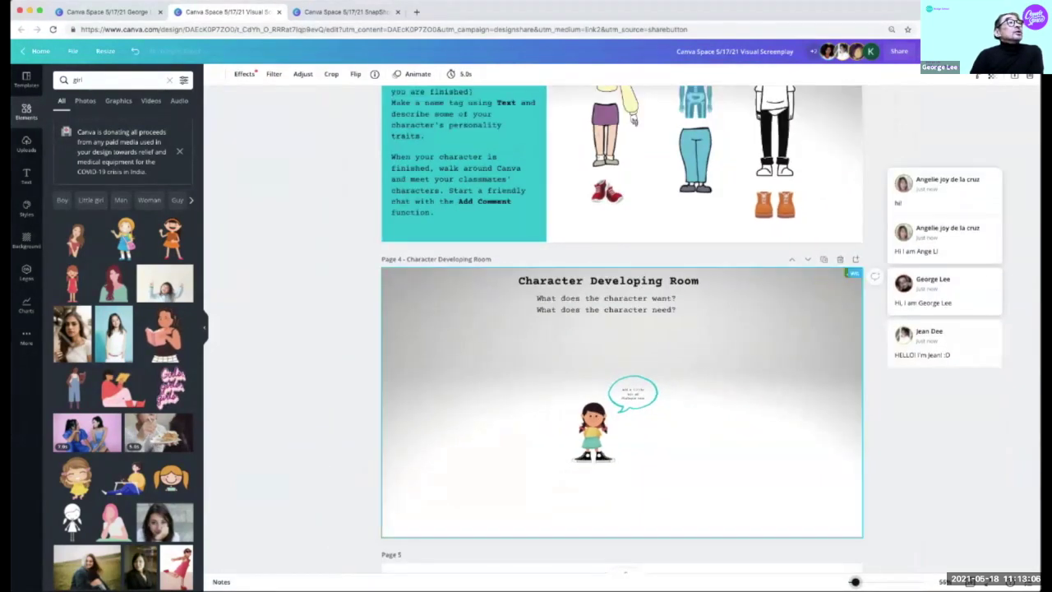
scroll(622, 403, up, 1)
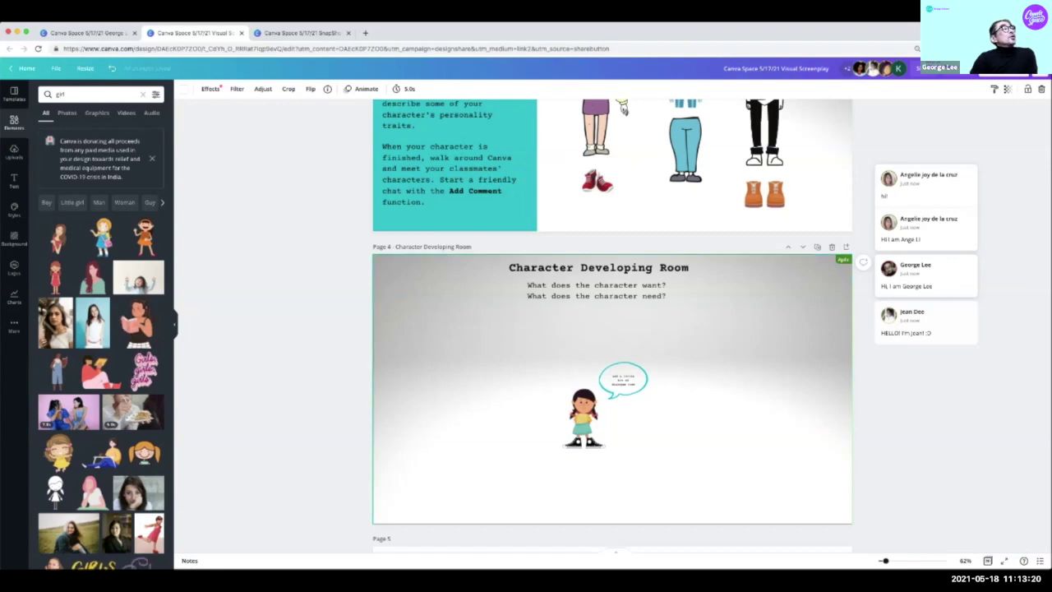
click(90, 94)
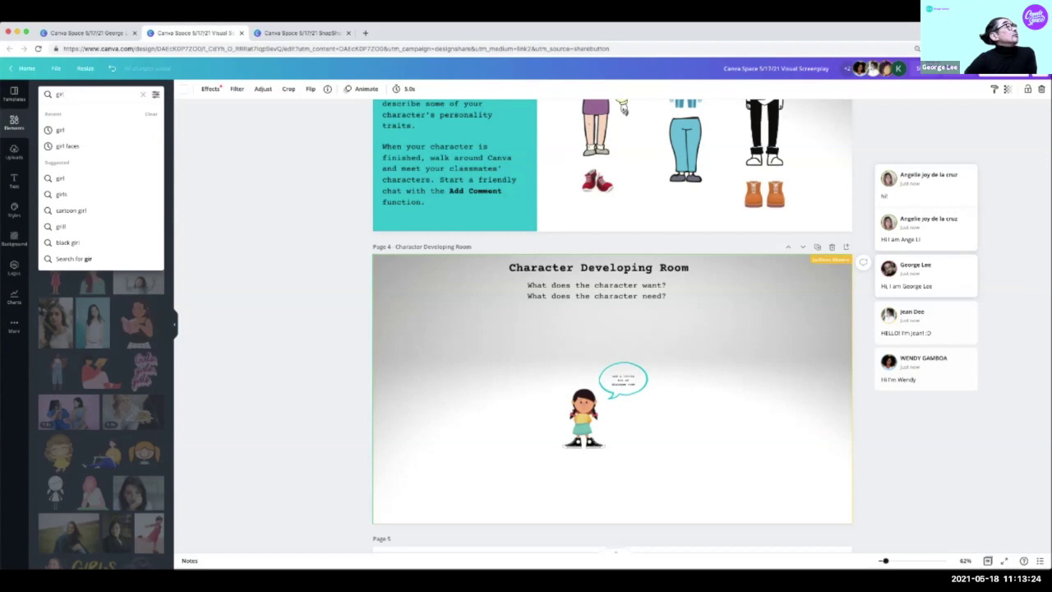
key(BackSpace)
key(BackSpace)
key(BackSpace)
key(BackSpace)
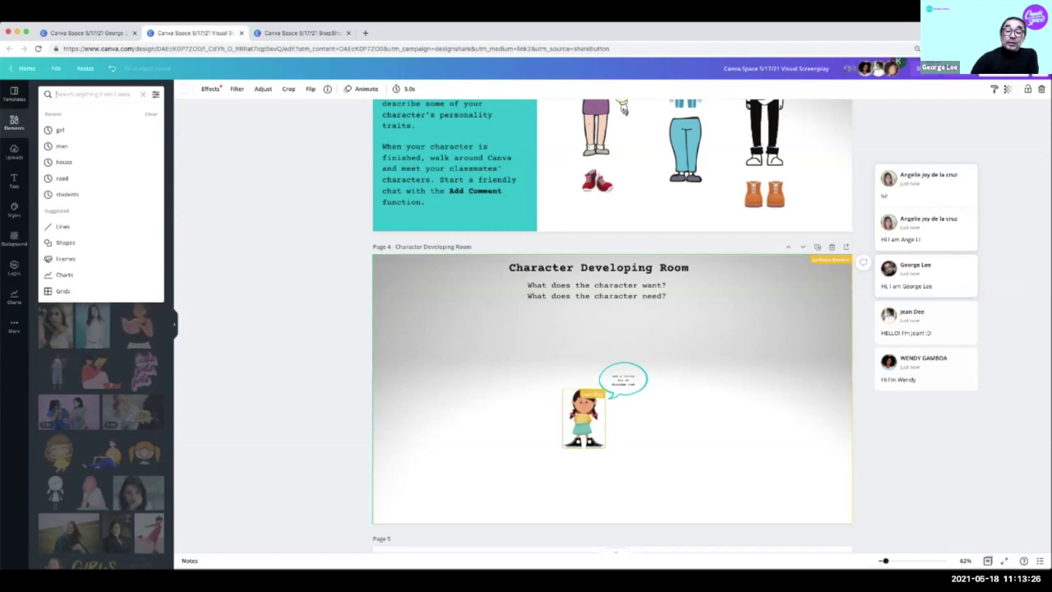
text(glrl)
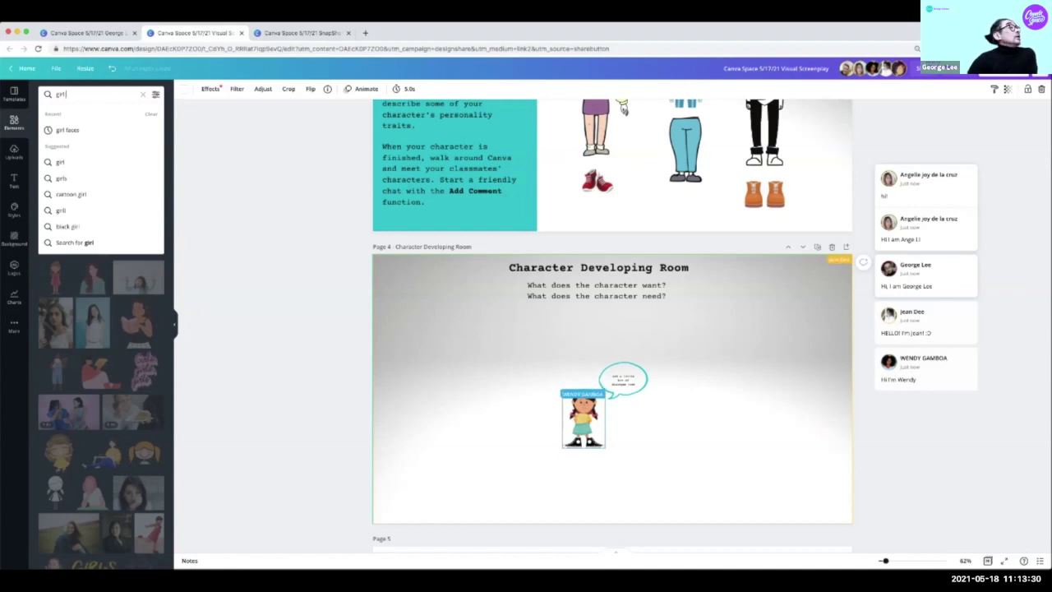
key(Return)
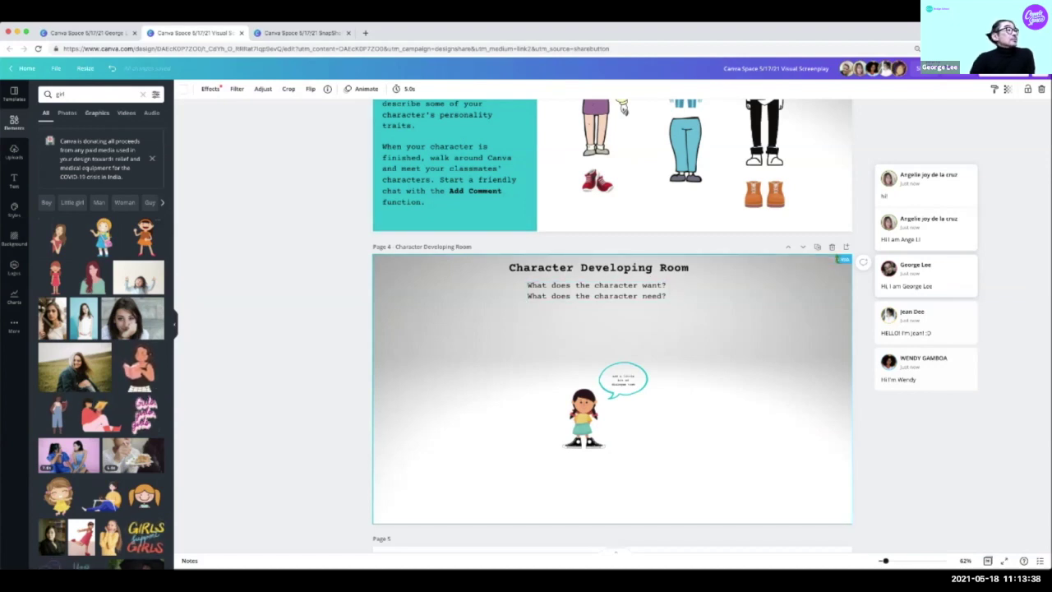
click(97, 113)
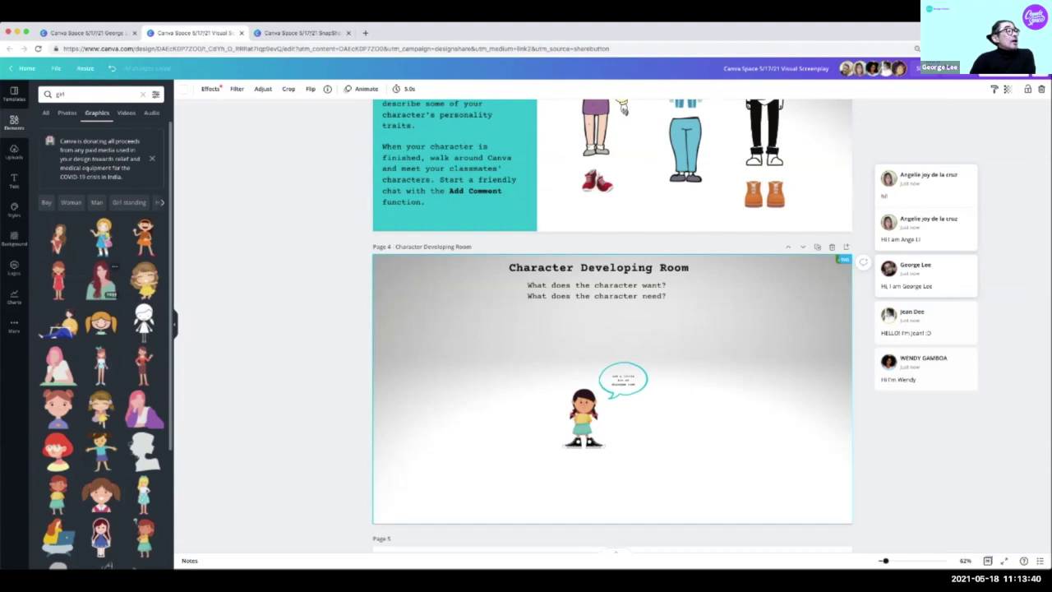
scroll(105, 272, down, 5)
scroll(105, 271, up, 8)
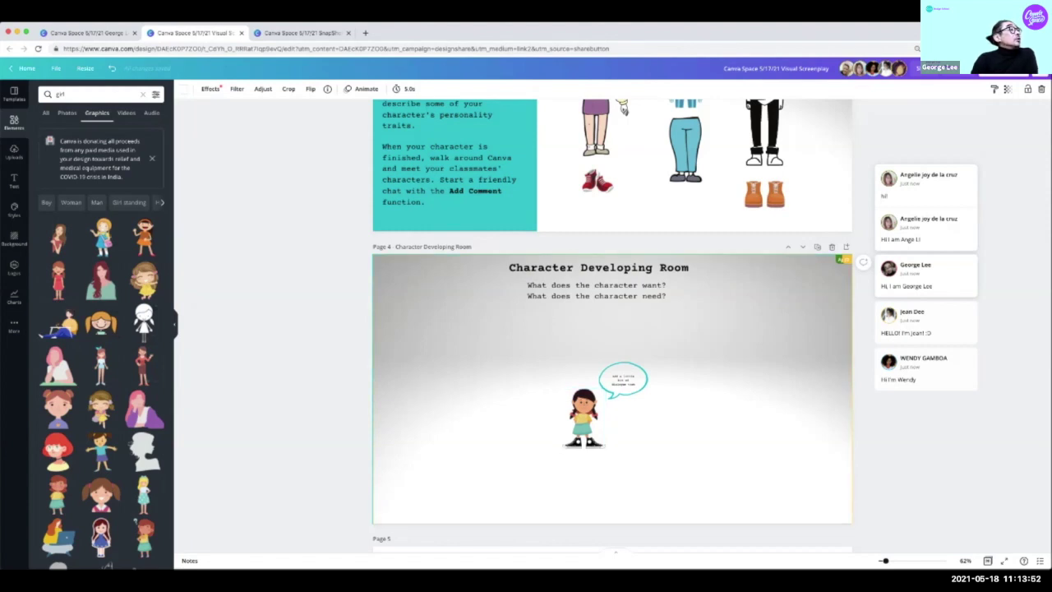
click(102, 366)
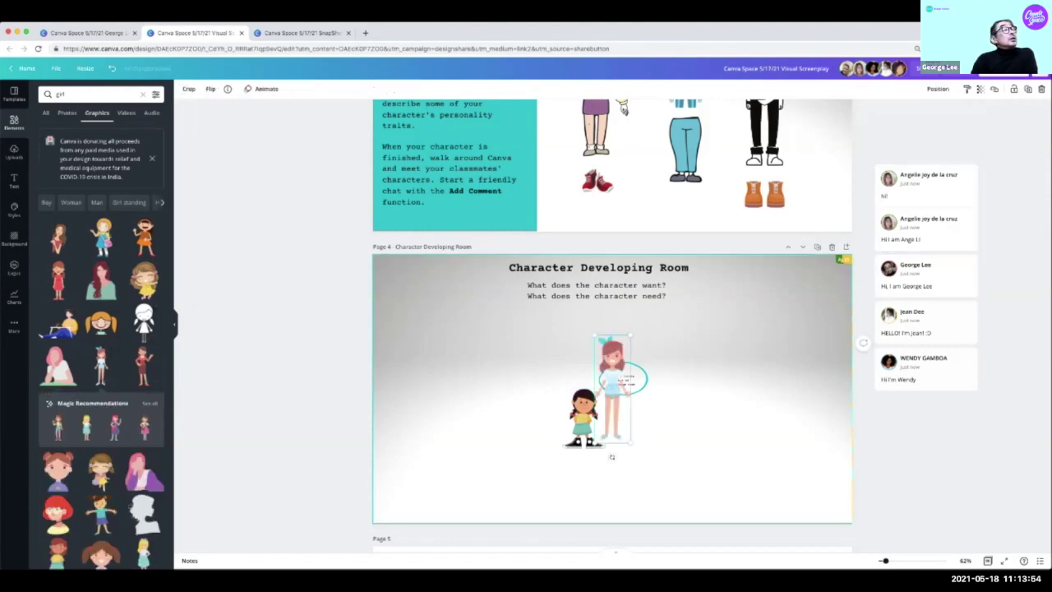
drag(611, 457, 458, 457)
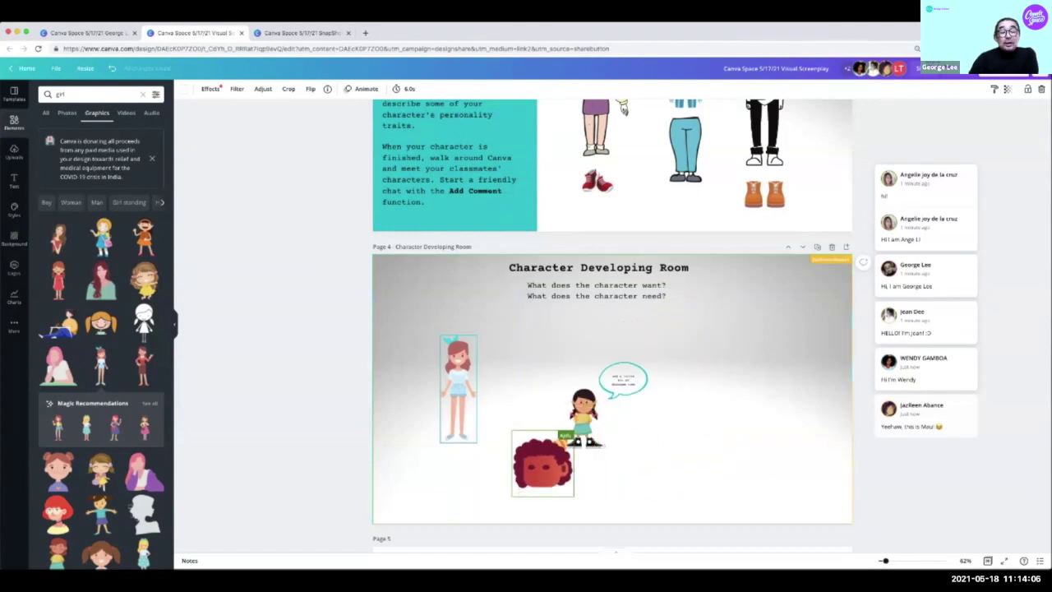
key(Delete)
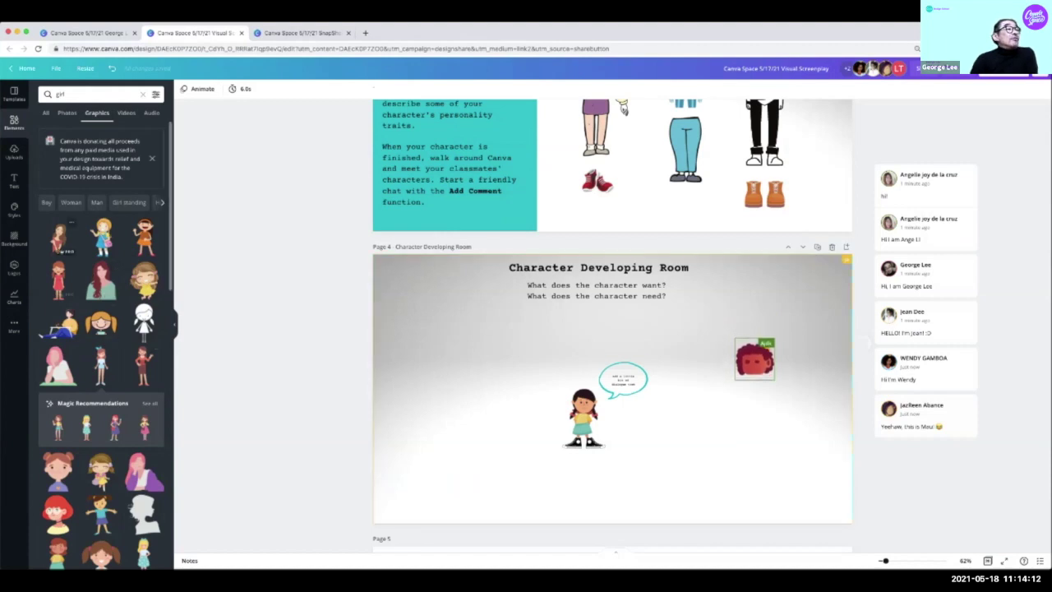
Add the graphic of the girl with outstretched arms and place it to the right of the speech bubble on the Character Developing Room page.
scroll(101, 329, down, 1)
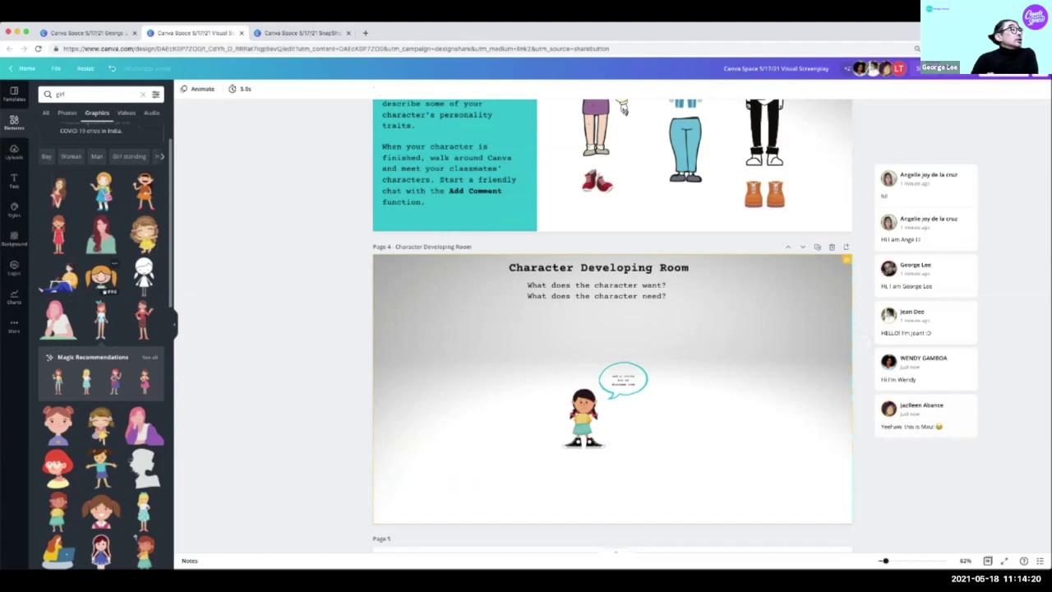
scroll(101, 329, up, 1)
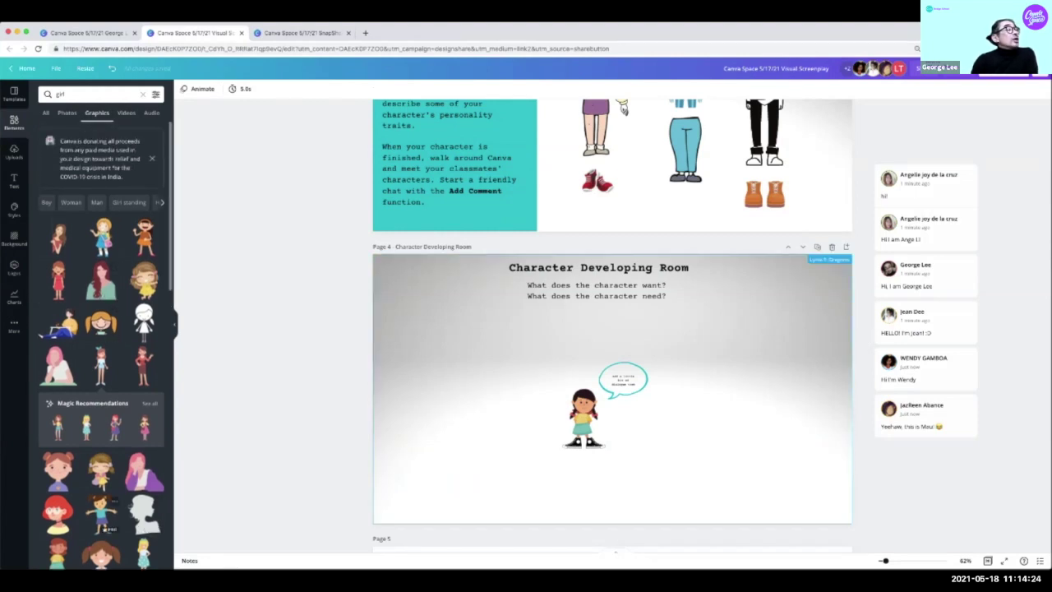
click(105, 518)
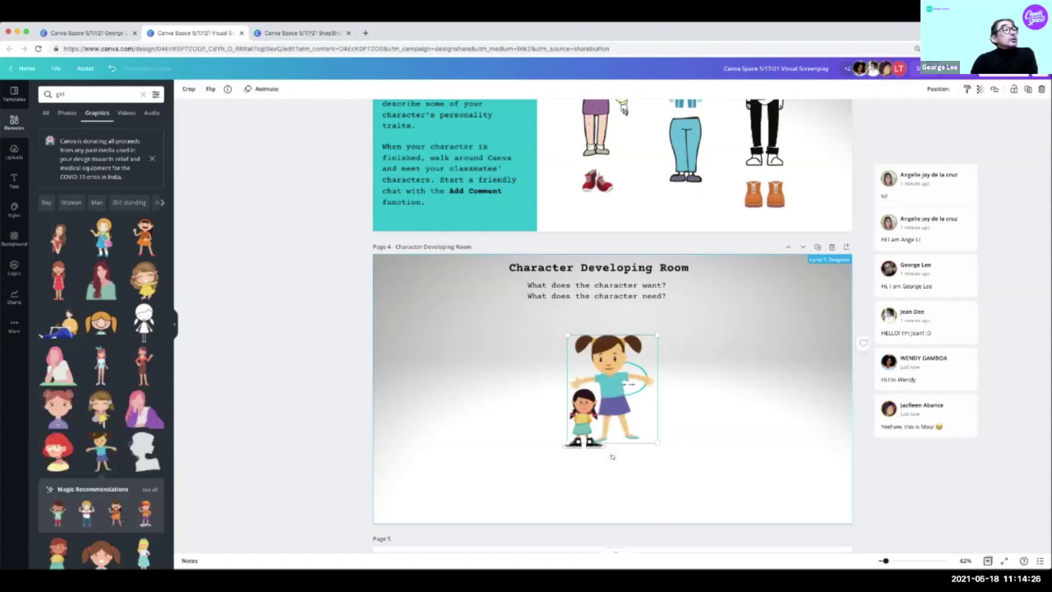
drag(612, 456, 731, 470)
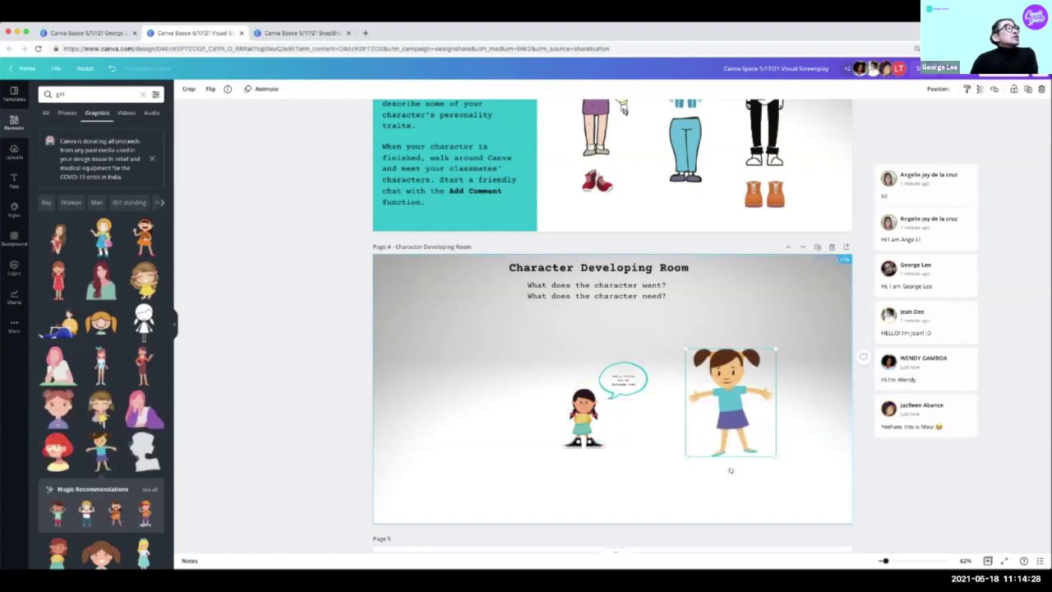
Search the elements for "girl face", add the face with glasses and pink headband, and shrink it onto the outstretched-arms girl's head.
text(face)
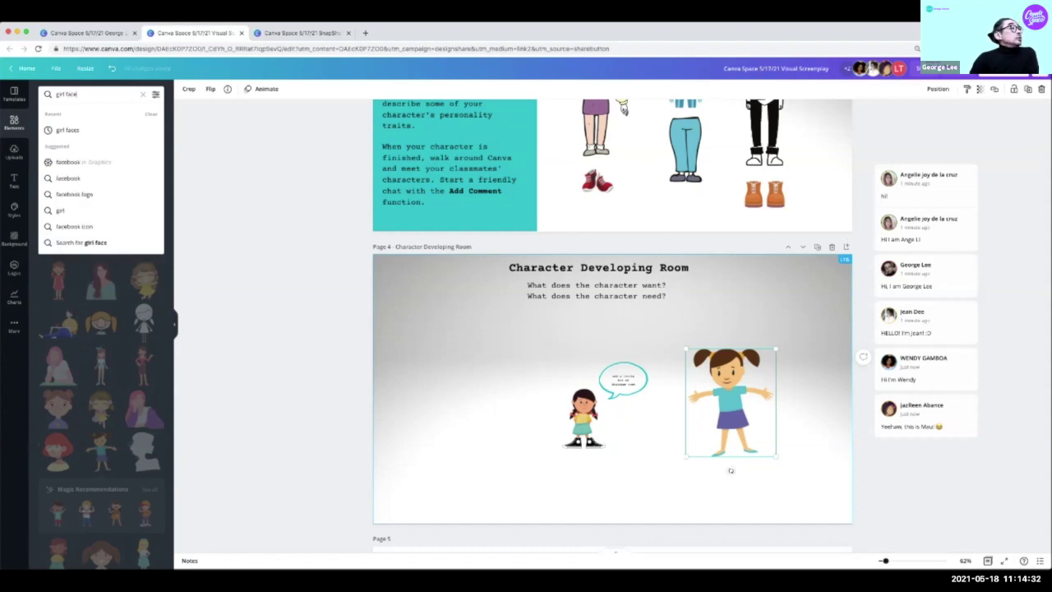
key(Return)
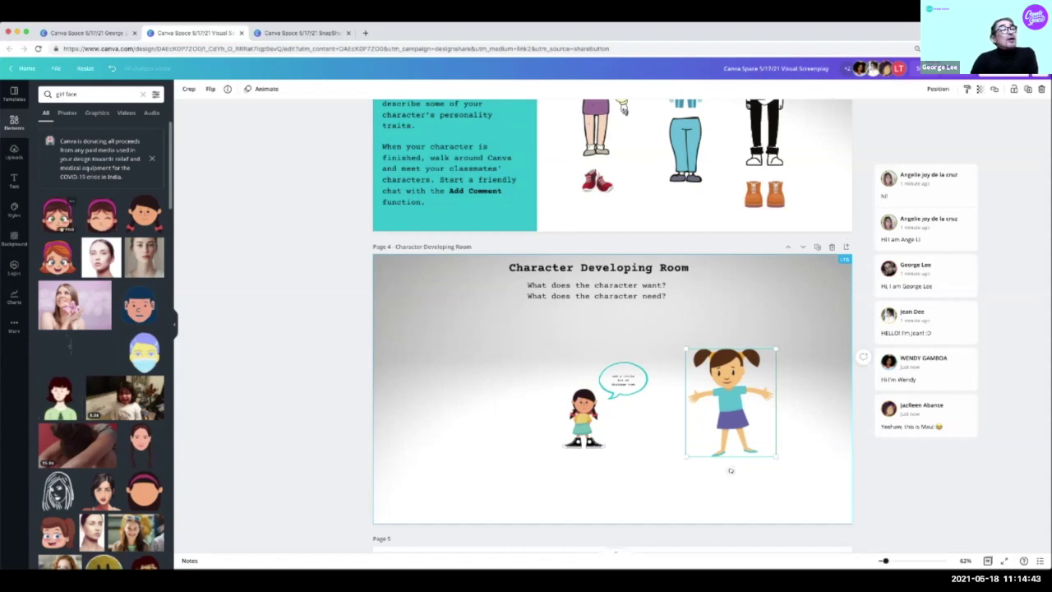
click(56, 215)
drag(782, 393, 740, 348)
drag(708, 317, 728, 402)
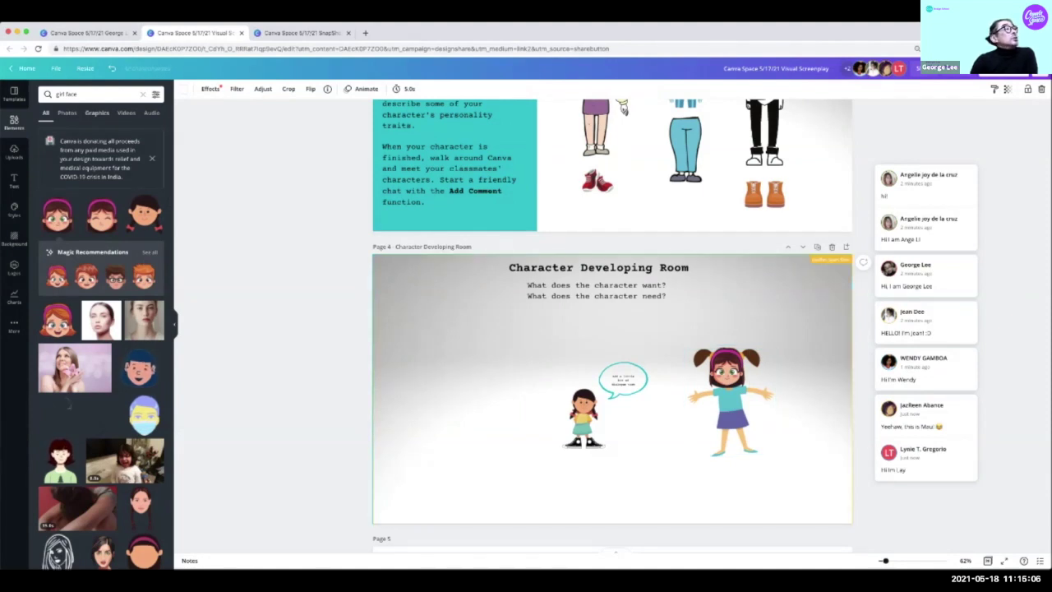
Narrow the "girl face" results to graphics, look them over and clear the search term.
click(97, 112)
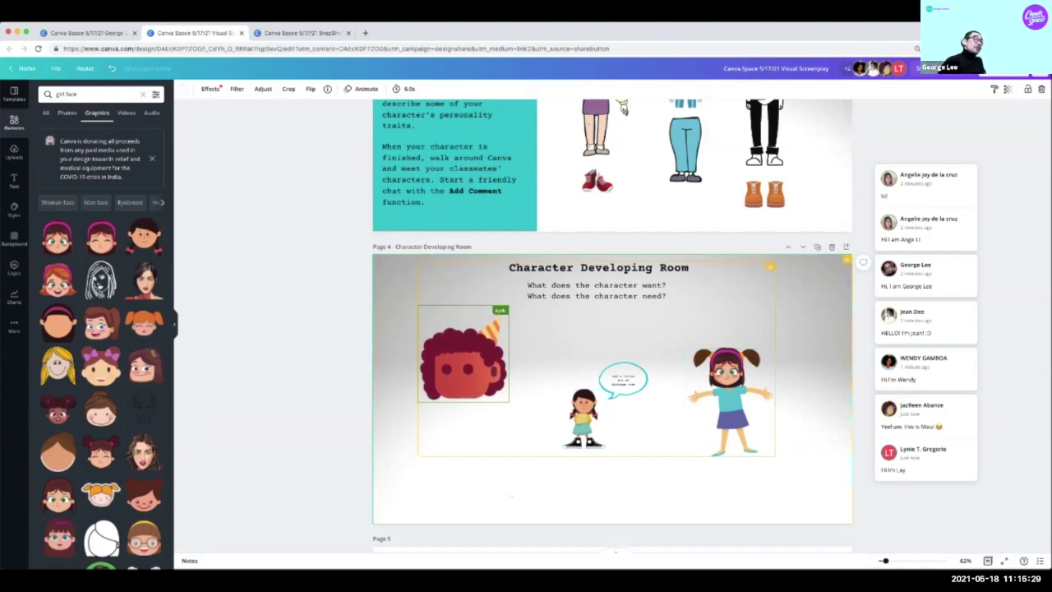
click(77, 94)
key(BackSpace)
key(BackSpace)
key(BackSpace)
key(BackSpace)
key(BackSpace)
key(BackSpace)
key(BackSpace)
key(BackSpace)
key(BackSpace)
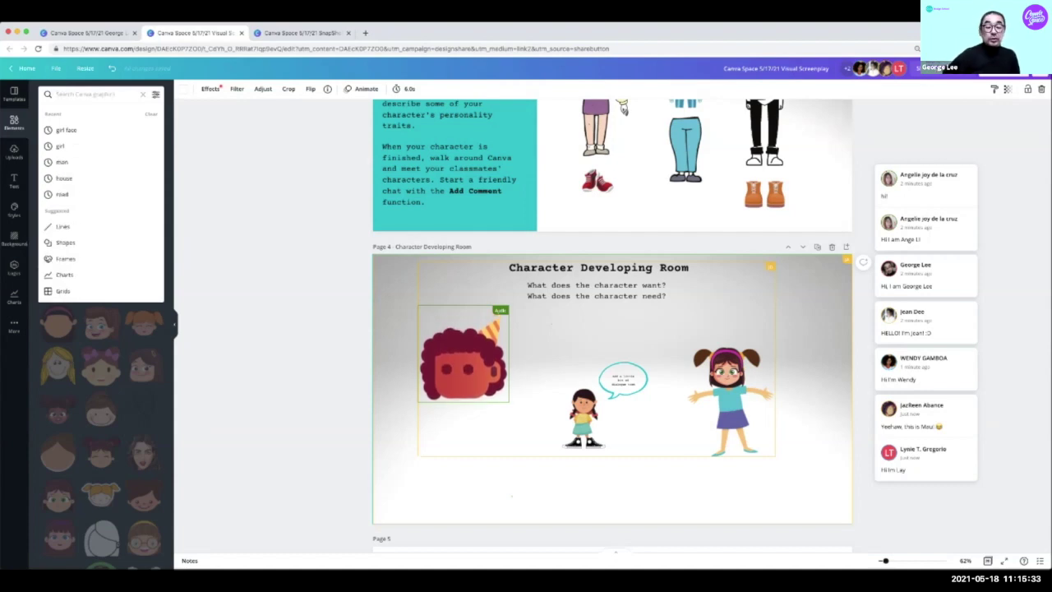
text(toy)
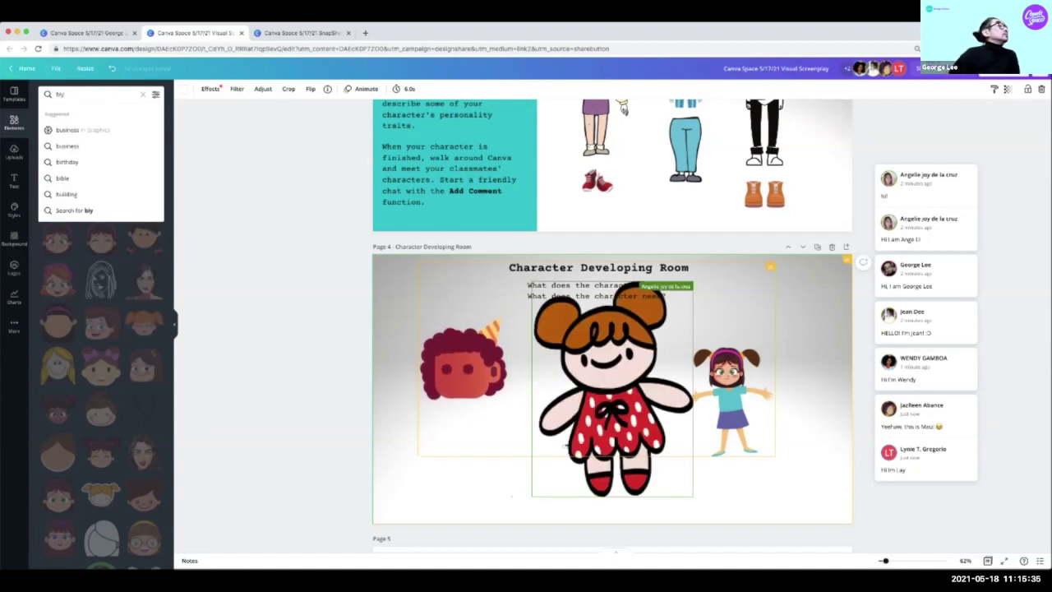
key(Return)
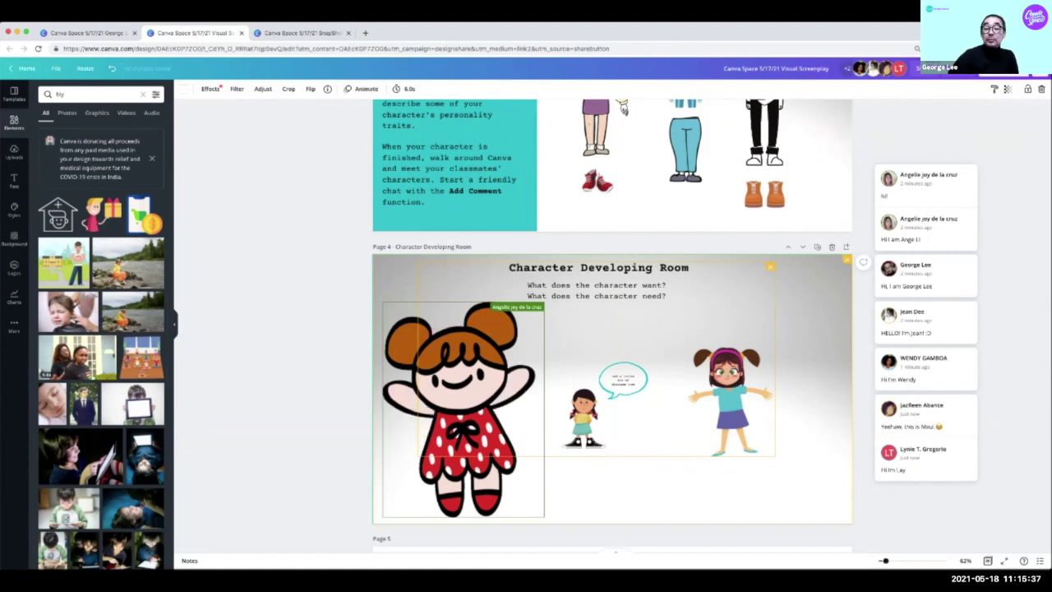
click(83, 93)
key(BackSpace)
key(BackSpace)
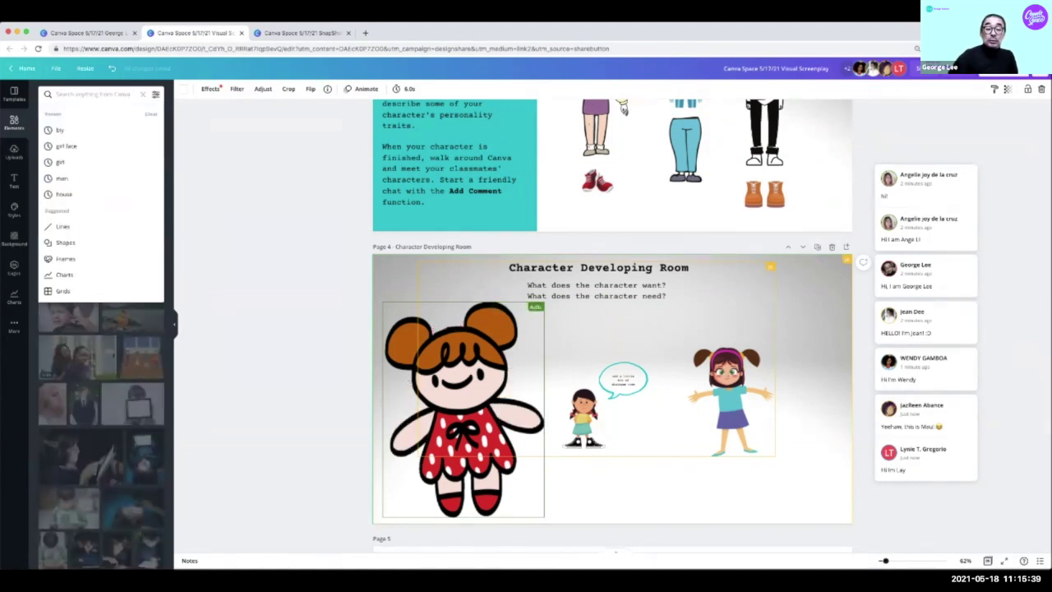
Search the elements library for "boy", narrow the results to graphics and browse them.
text(oy)
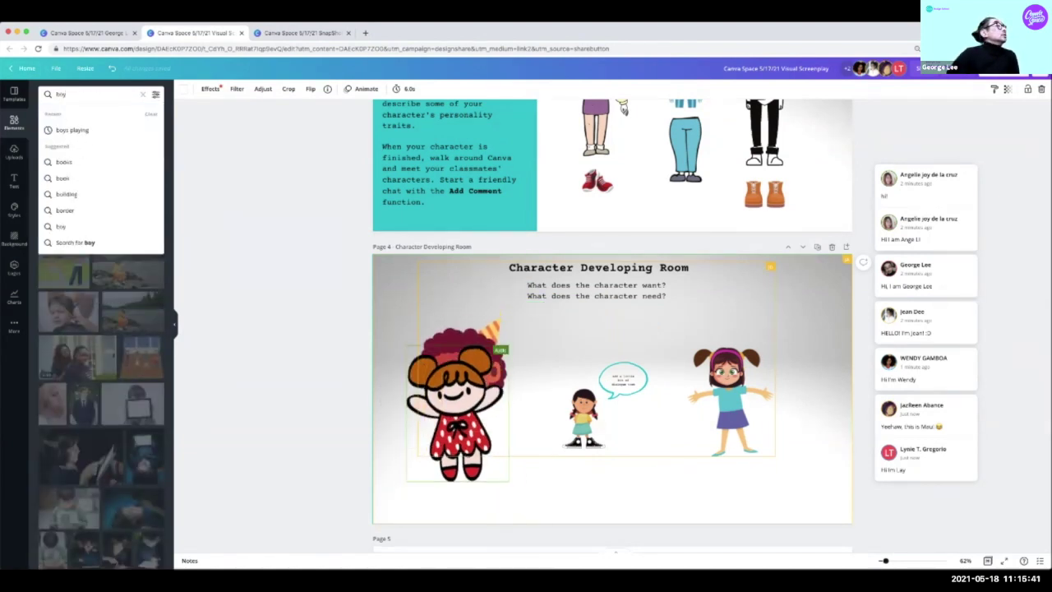
key(Return)
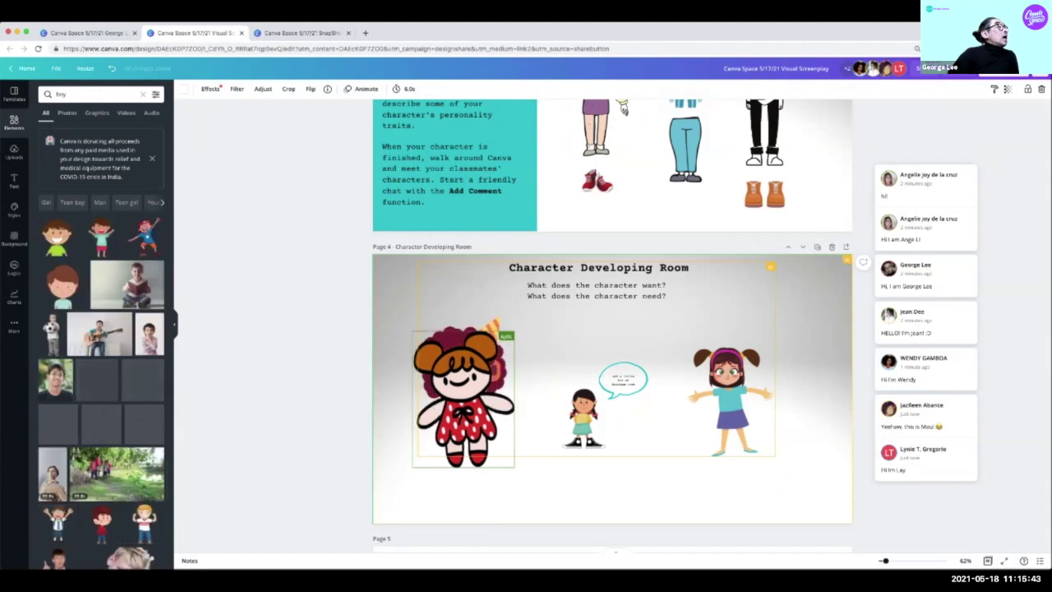
click(97, 113)
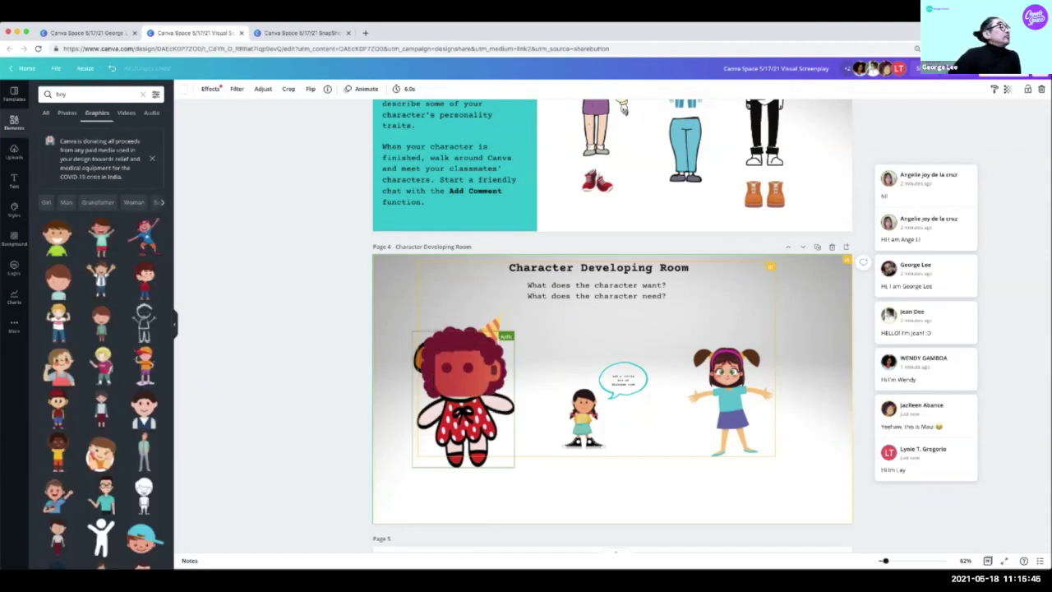
scroll(101, 345, down, 10)
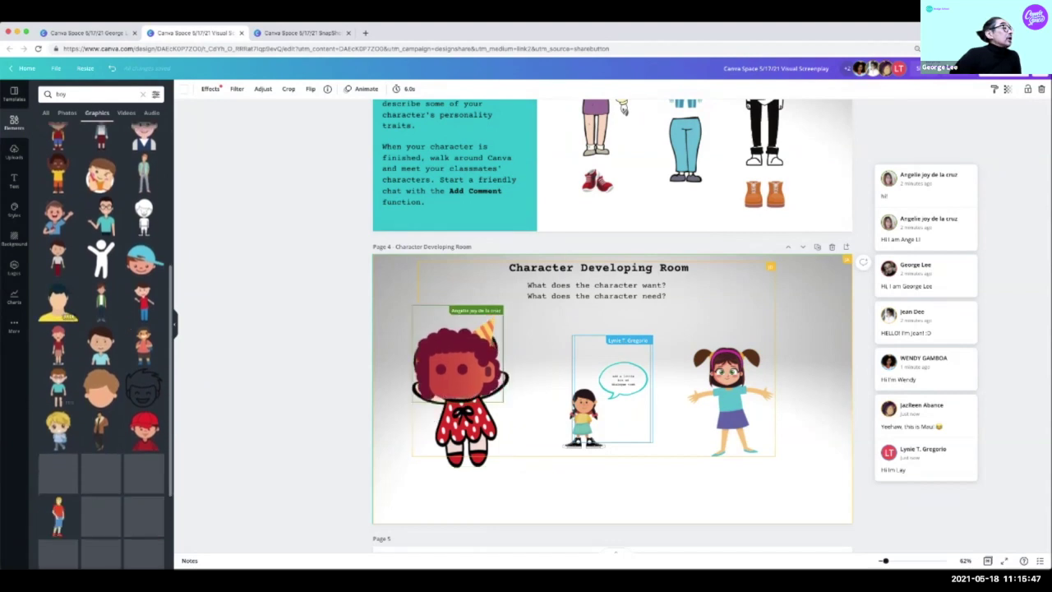
scroll(101, 345, down, 5)
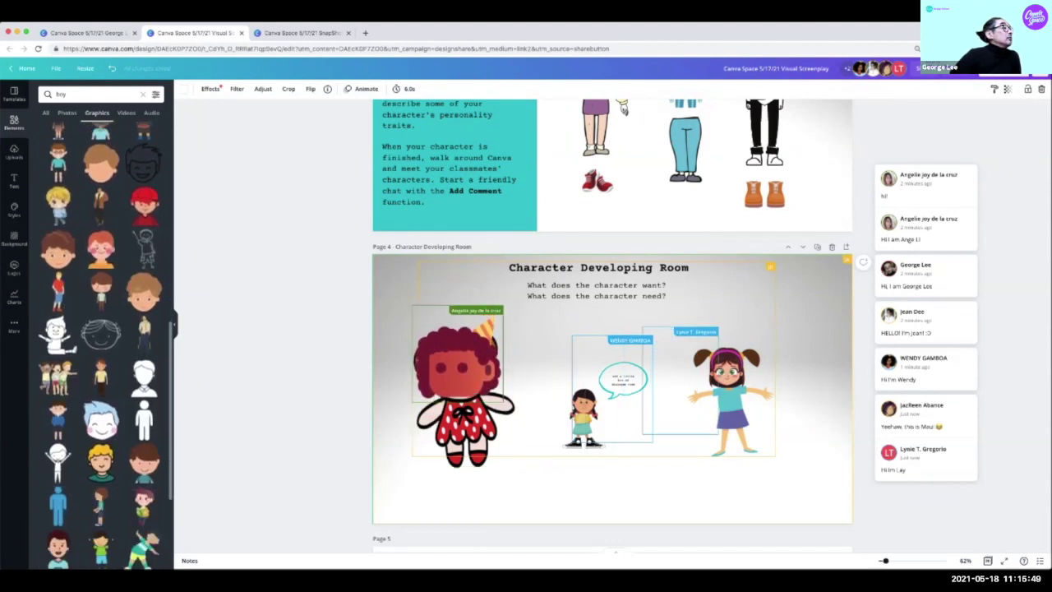
scroll(101, 346, down, 5)
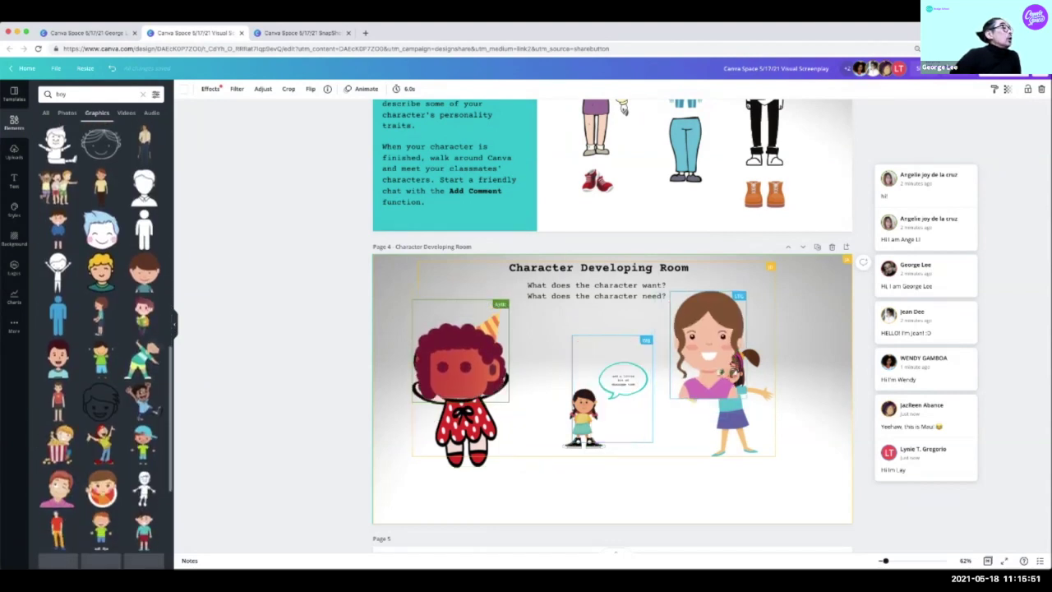
scroll(101, 345, down, 3)
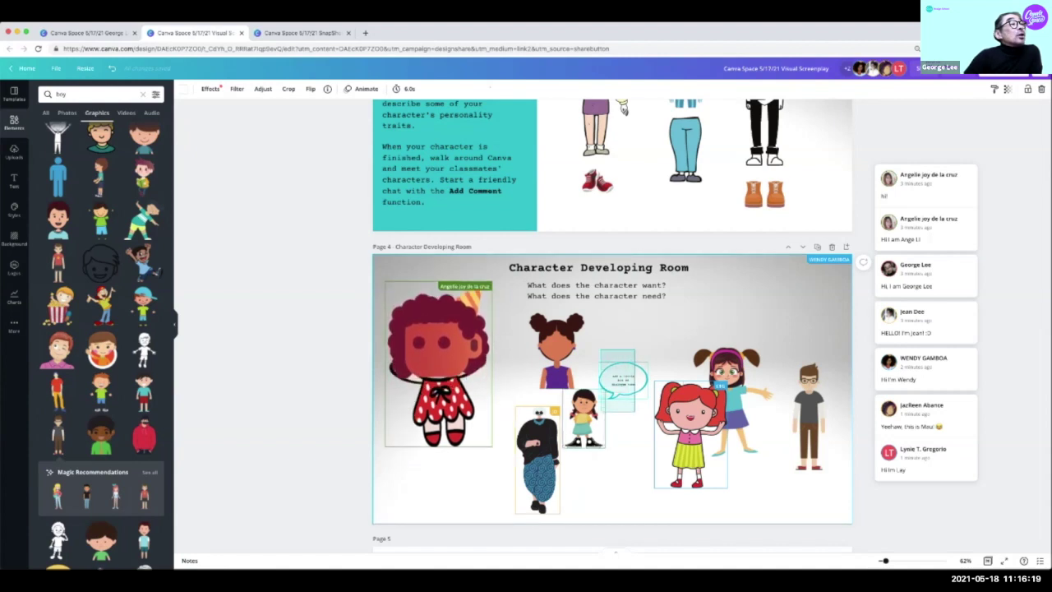
Duplicate the dialogue speech bubble and place one above the curly-haired character with the party hat.
click(623, 386)
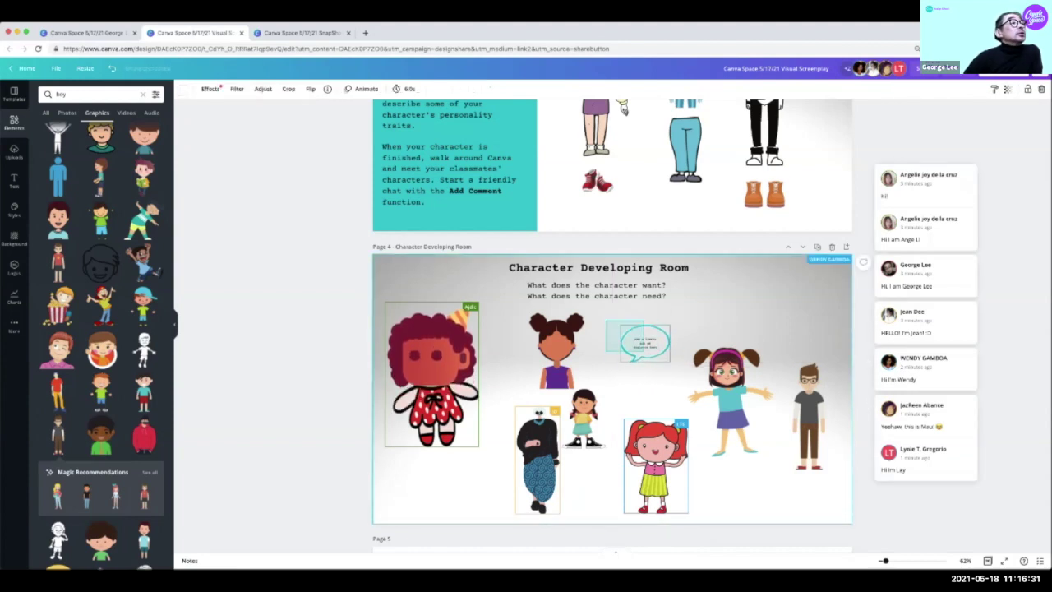
click(645, 344)
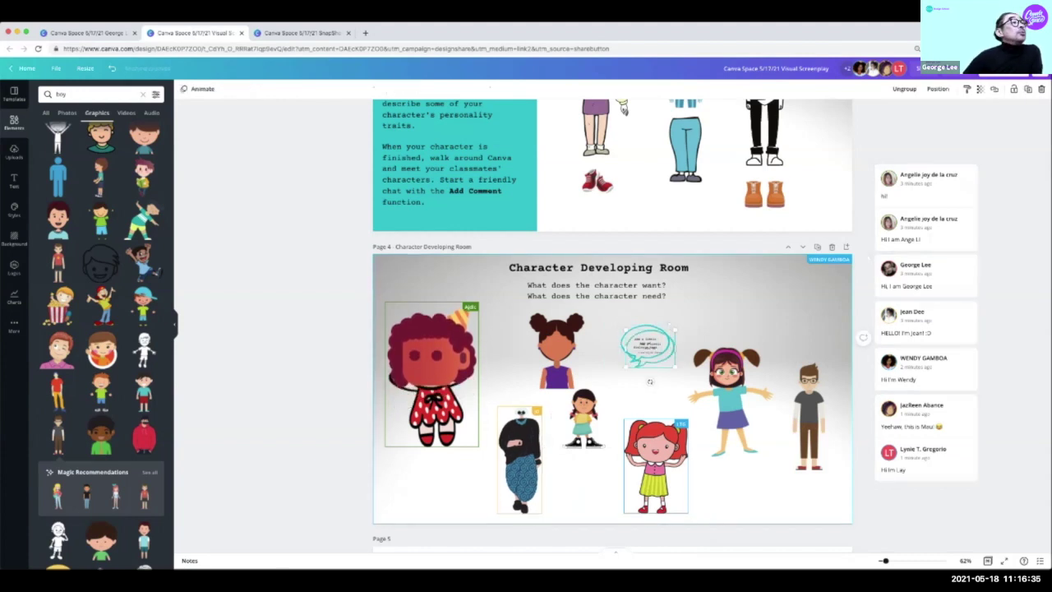
drag(648, 343, 485, 294)
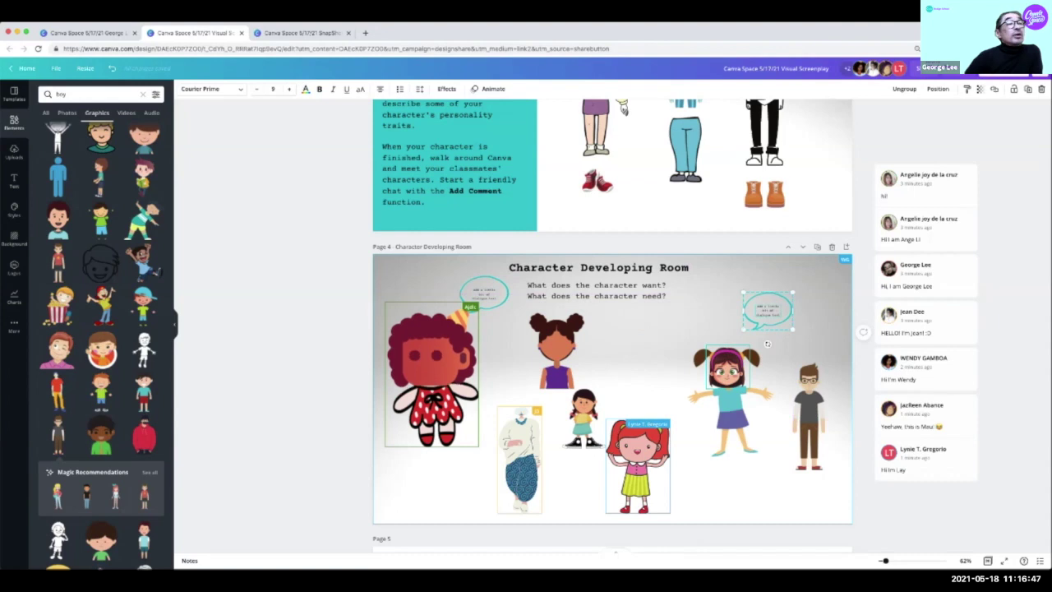
Delete the outstretched-arms girl with her added face and the man in glasses from the Character Developing Room page.
key(Escape)
click(728, 444)
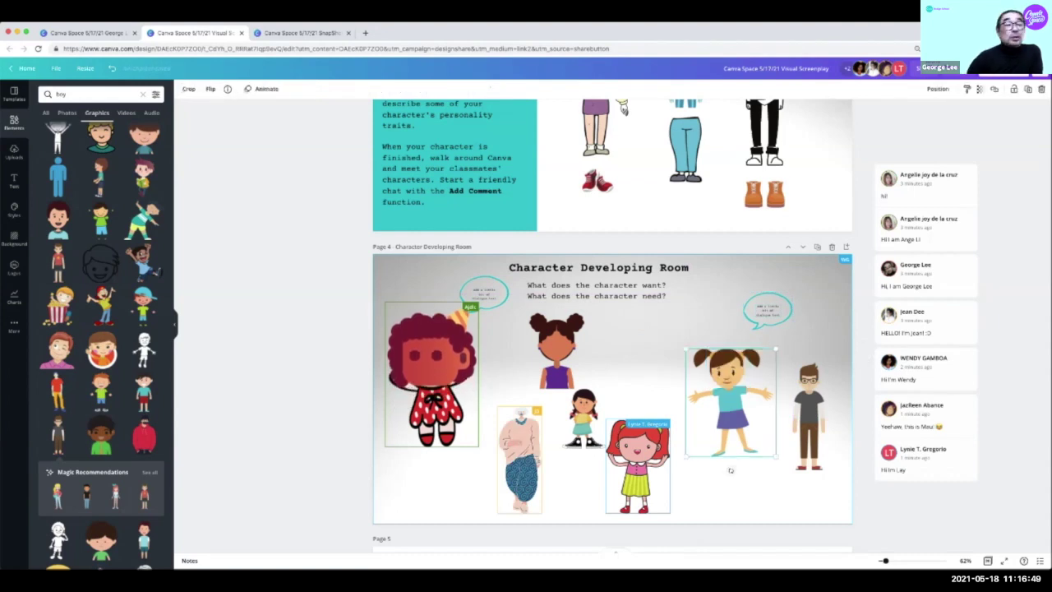
key(Delete)
click(808, 461)
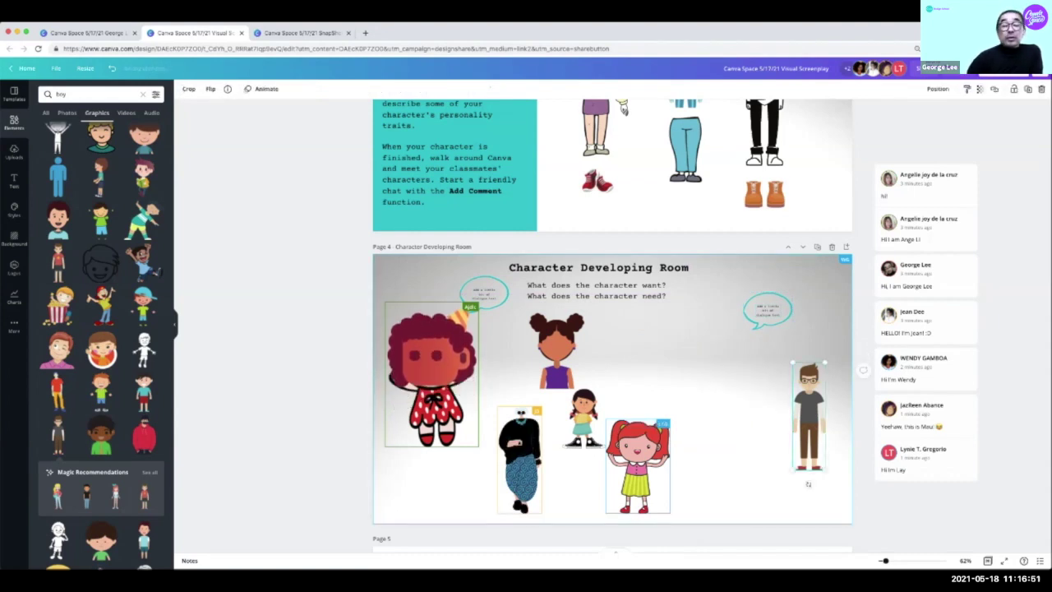
key(Delete)
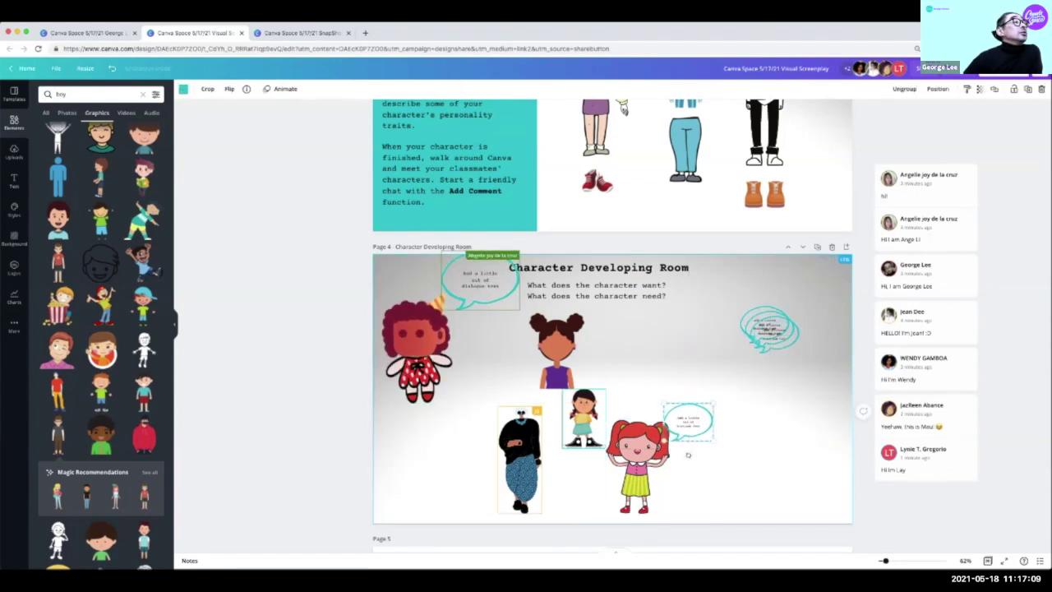
Move the small braided girl toward the upper middle of the page and place speech bubbles beside her and left of the red-haired girl.
drag(583, 419, 659, 353)
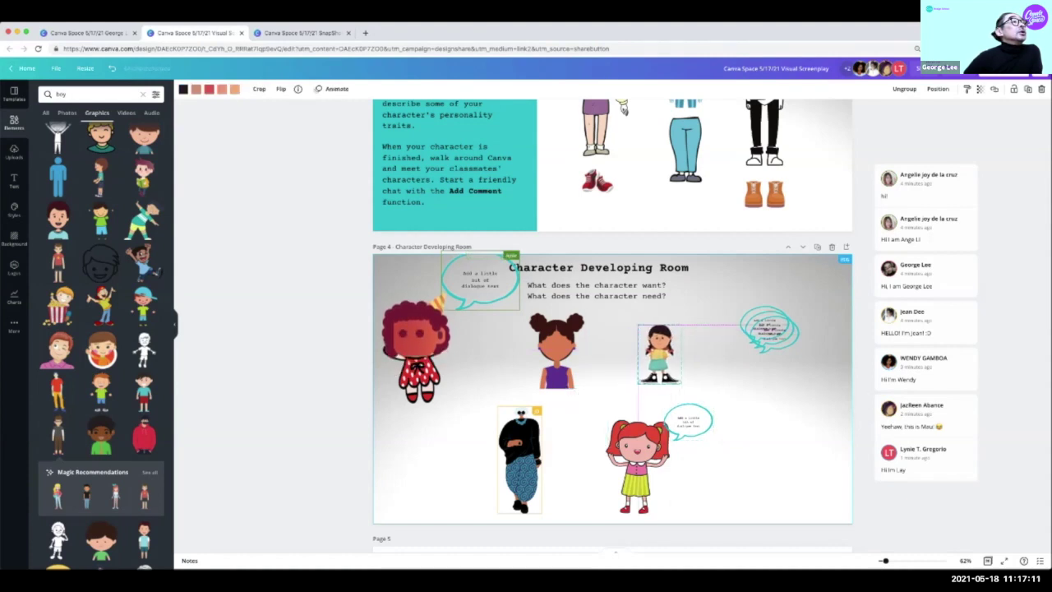
drag(771, 330, 572, 420)
drag(767, 324, 705, 335)
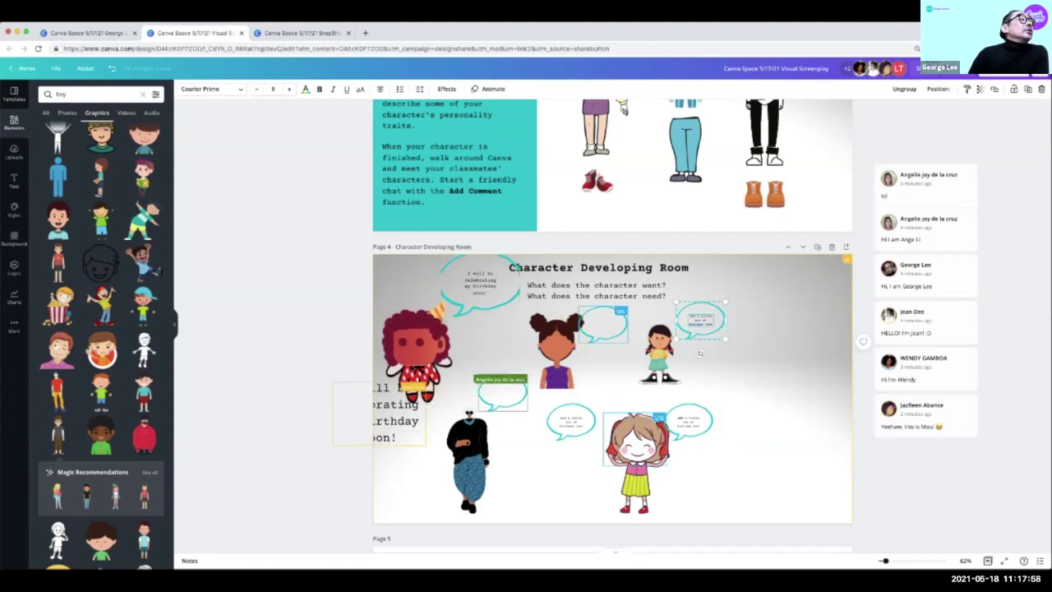
click(700, 353)
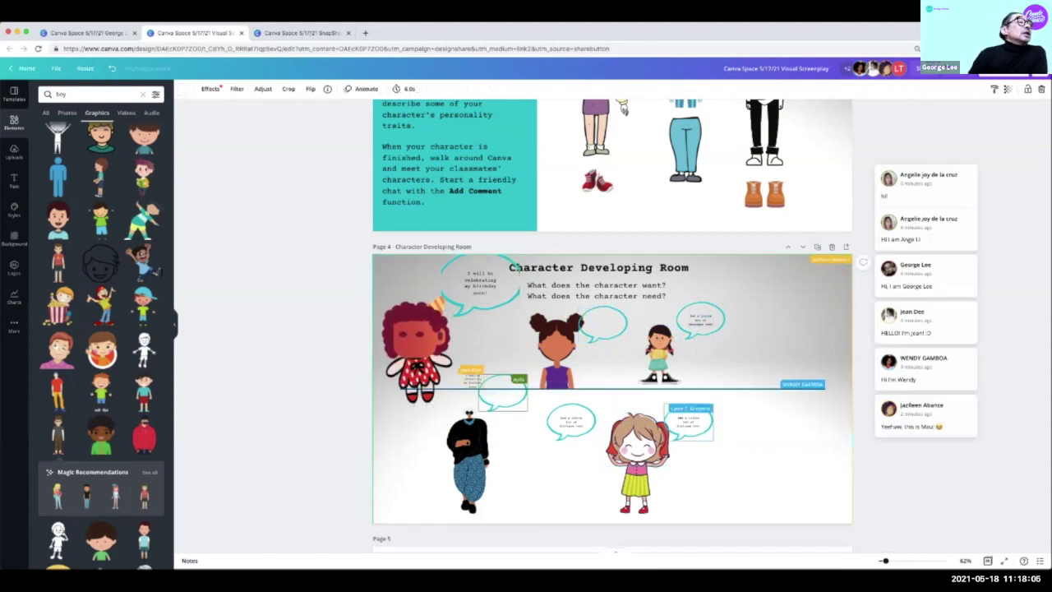
Look over the characters' dialogue bubbles and go on to the instructions on the Character Gathering Room page.
scroll(699, 354, down, 1)
scroll(613, 329, down, 1)
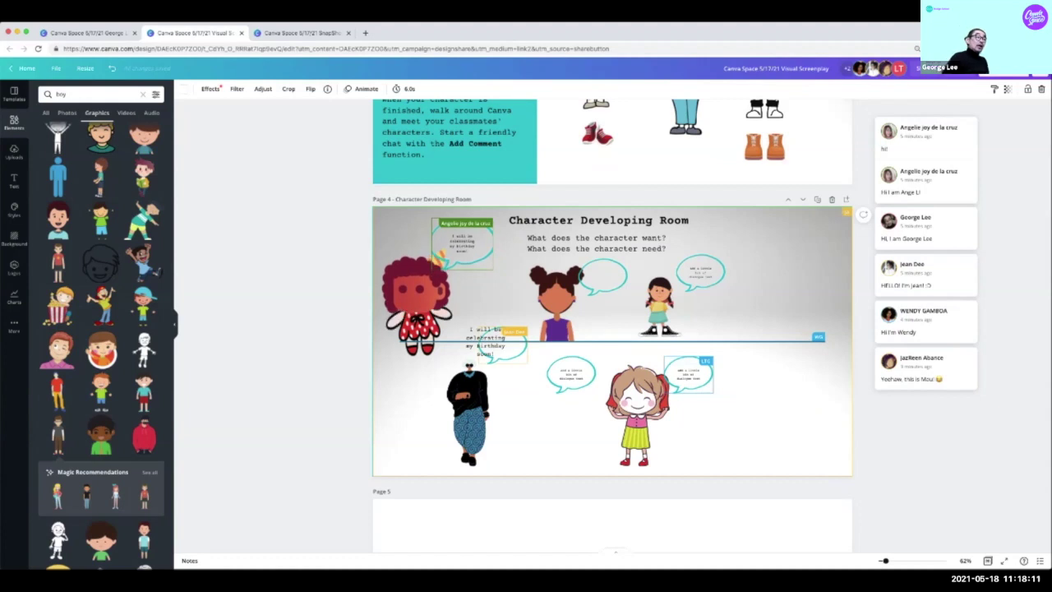
scroll(612, 328, down, 2)
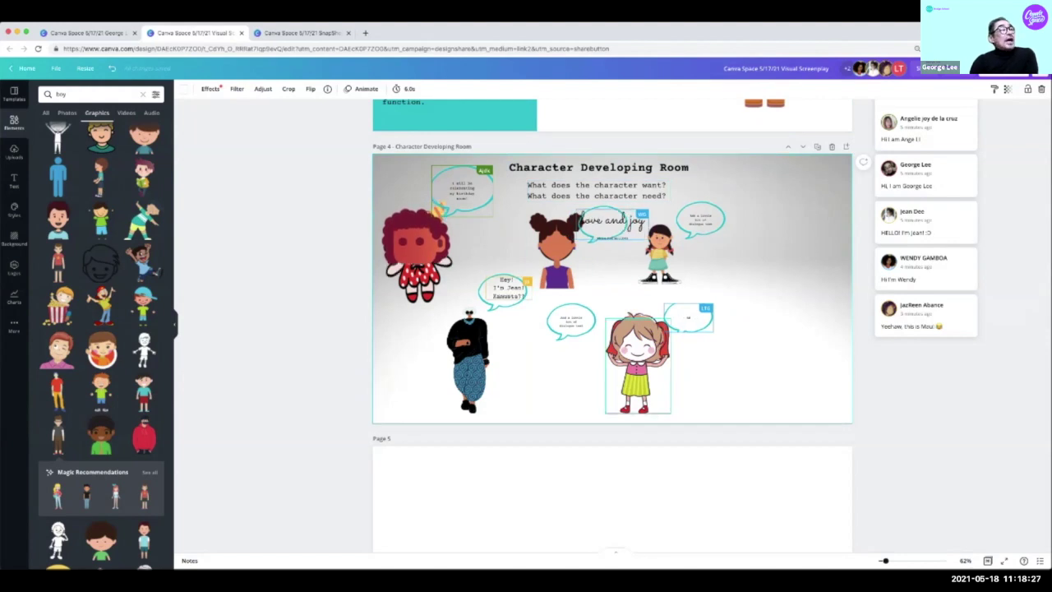
scroll(612, 329, down, 5)
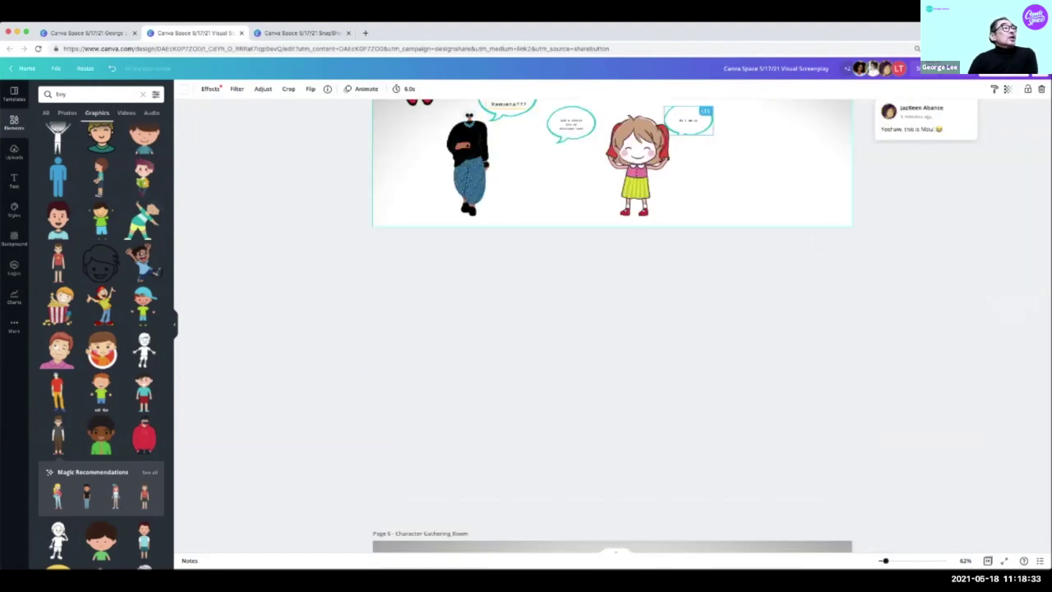
scroll(612, 329, up, 2)
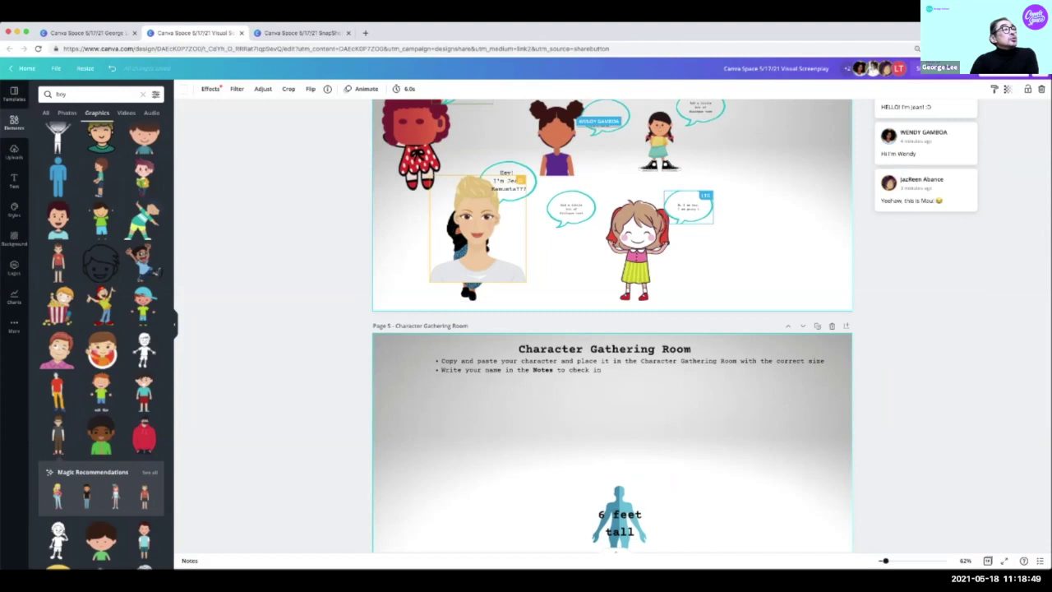
scroll(613, 329, down, 3)
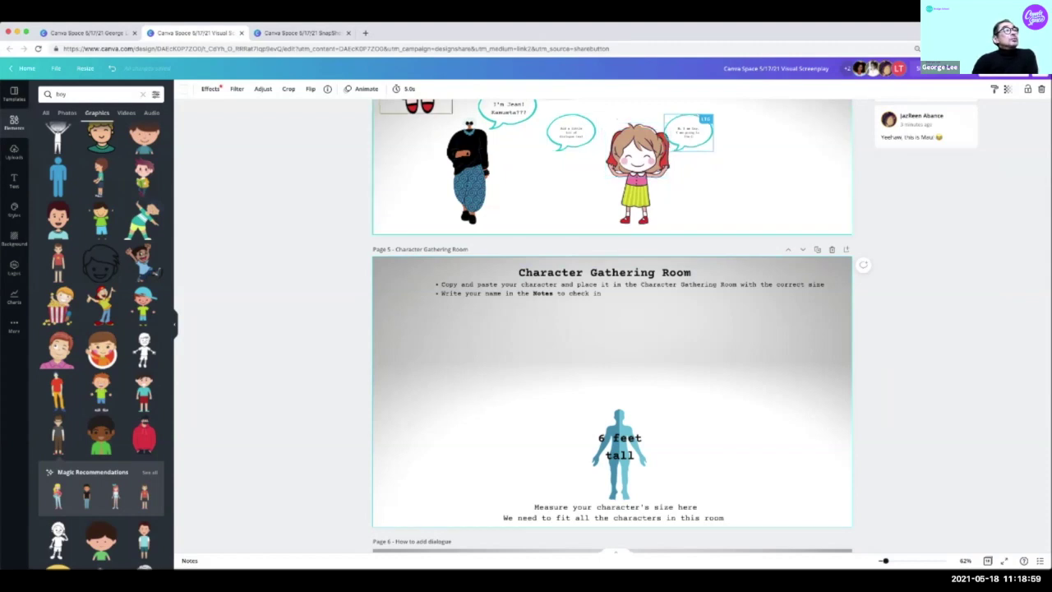
Copy the boy in red shorts from the Character Developing Room page onto the Character Gathering Room page.
click(637, 205)
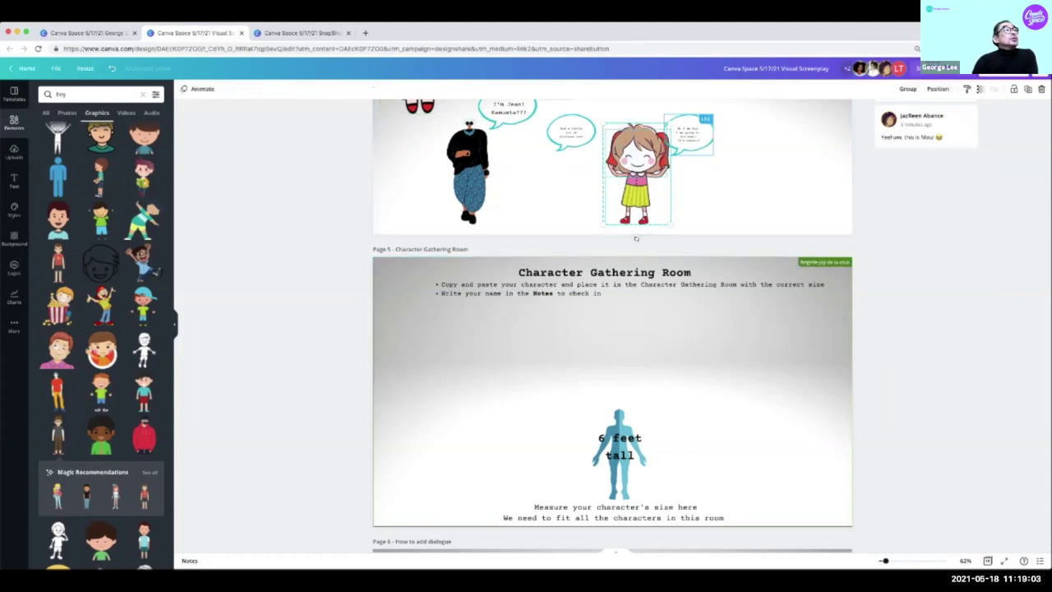
click(636, 233)
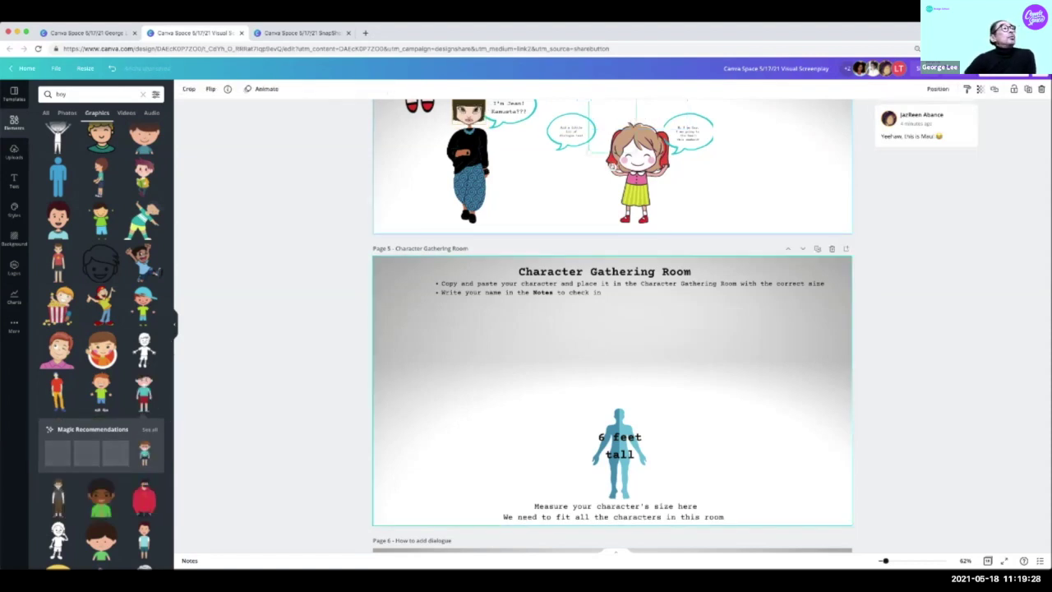
scroll(613, 326, up, 2)
scroll(612, 325, up, 1)
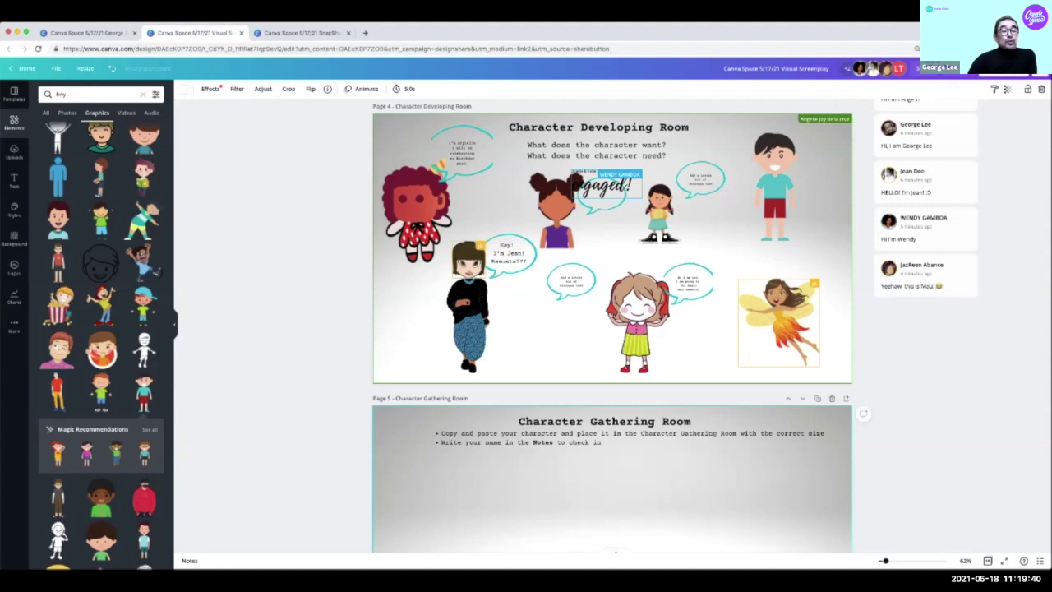
scroll(612, 328, down, 1)
scroll(612, 329, down, 1)
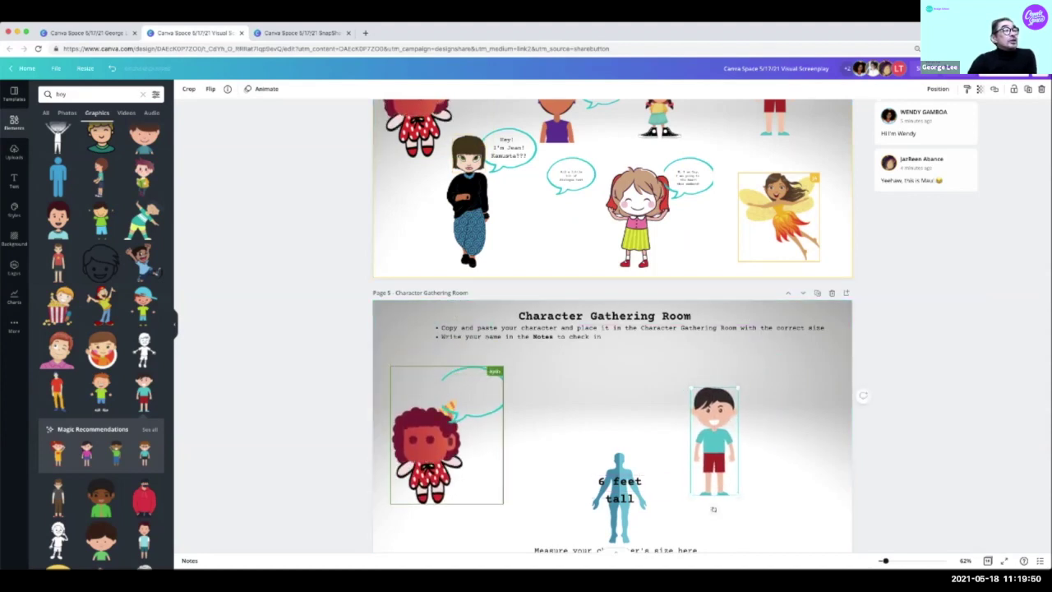
Size the boy to match the 6 feet tall figure and move him to the upper right of the Character Gathering Room page.
drag(738, 497, 669, 511)
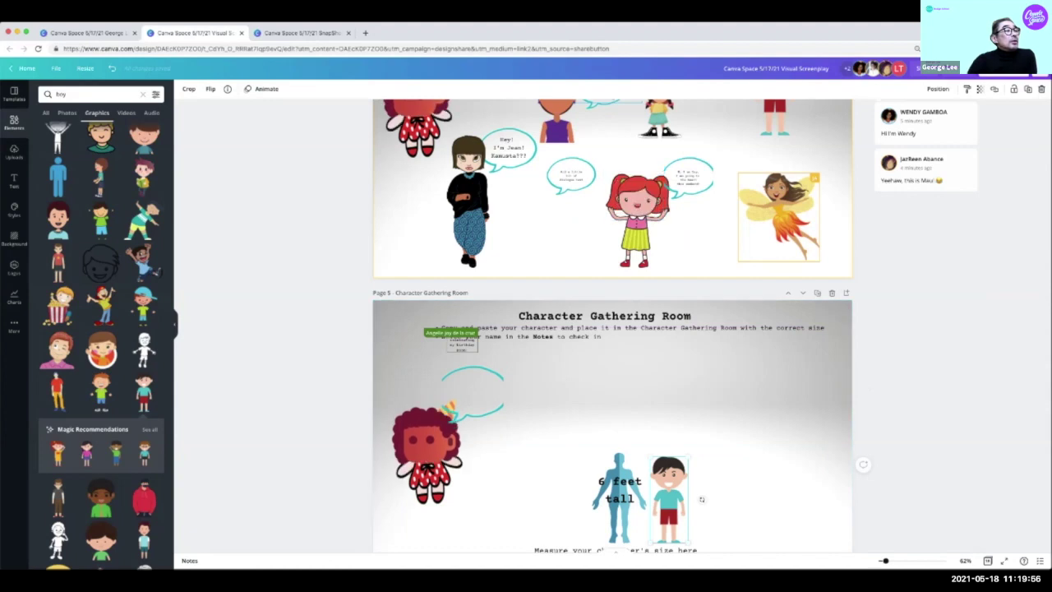
drag(690, 457, 693, 448)
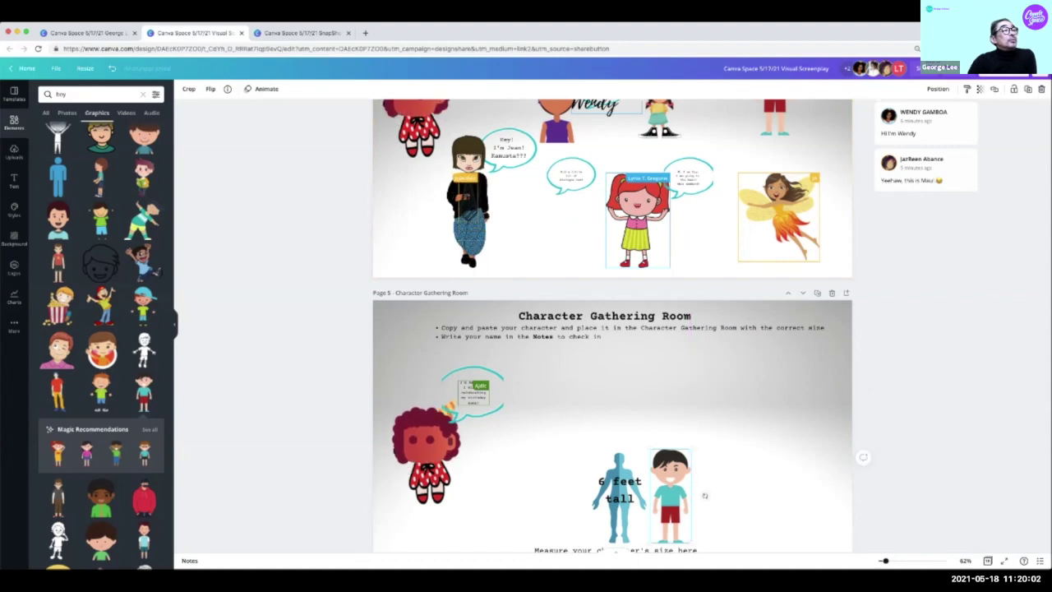
drag(670, 493, 795, 402)
click(707, 386)
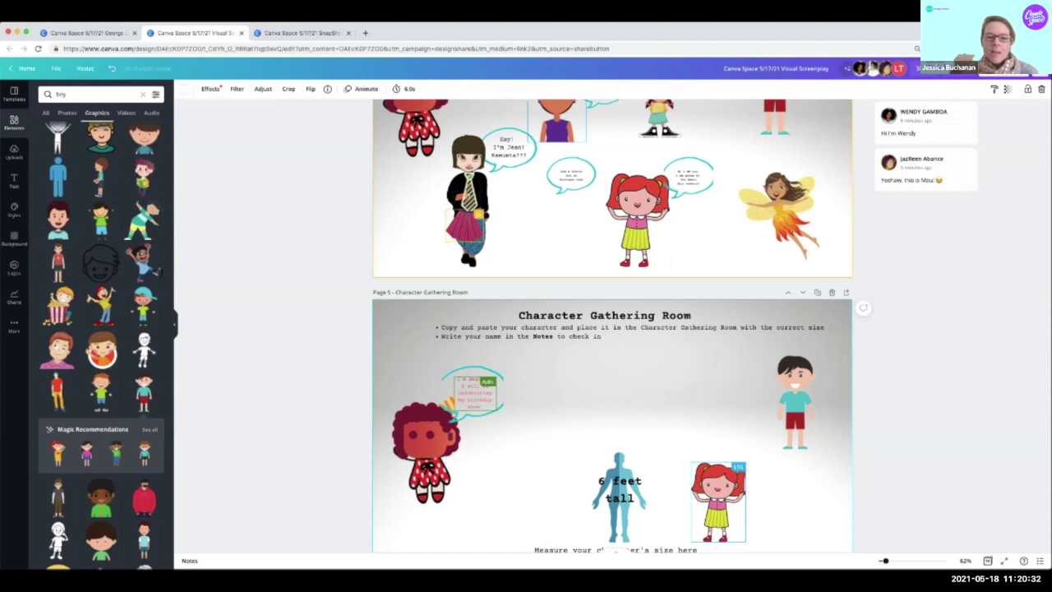
View the design's page overview and return to the Character Gathering Room page.
click(988, 561)
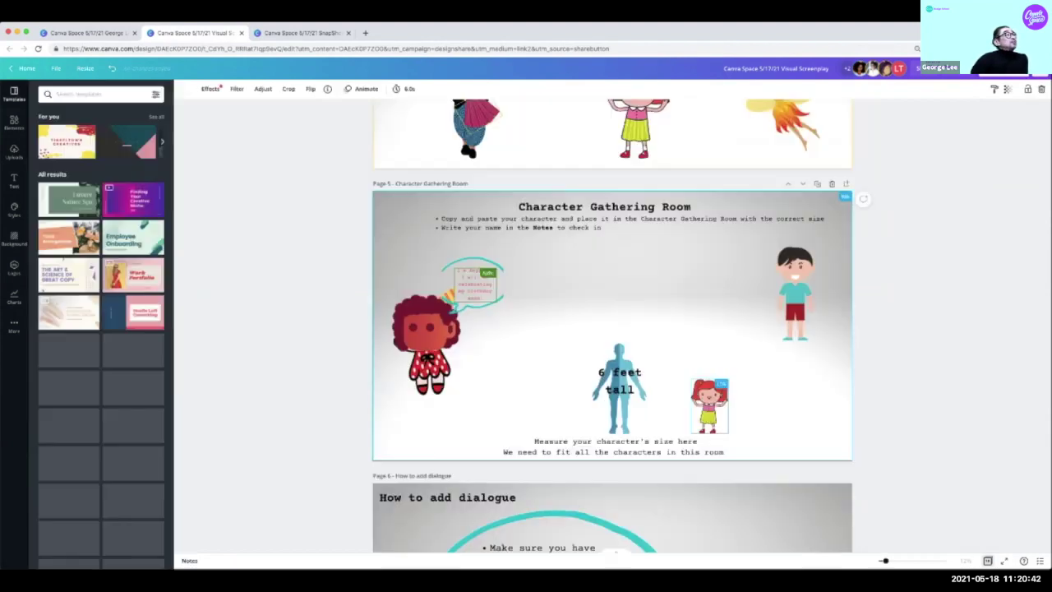
key(Return)
click(99, 94)
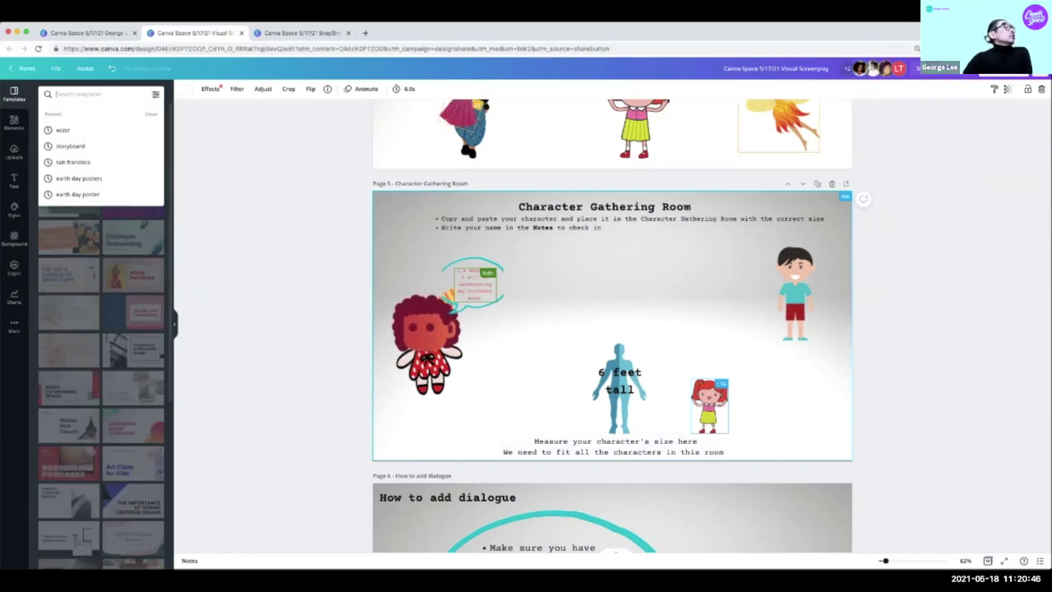
Create a blank presentation from the home page and add four empty pages to it.
click(27, 68)
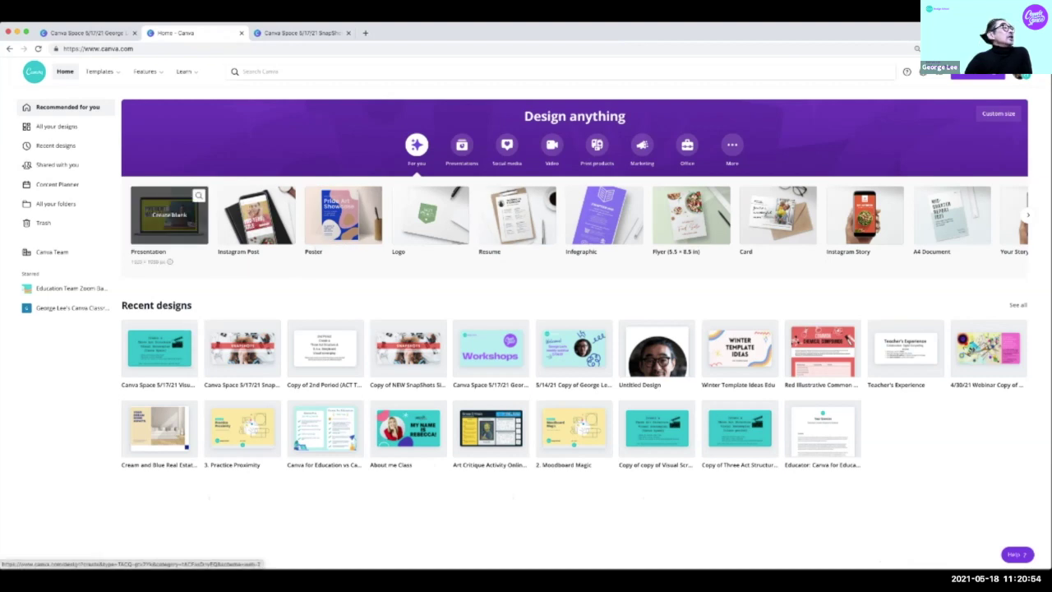
click(168, 215)
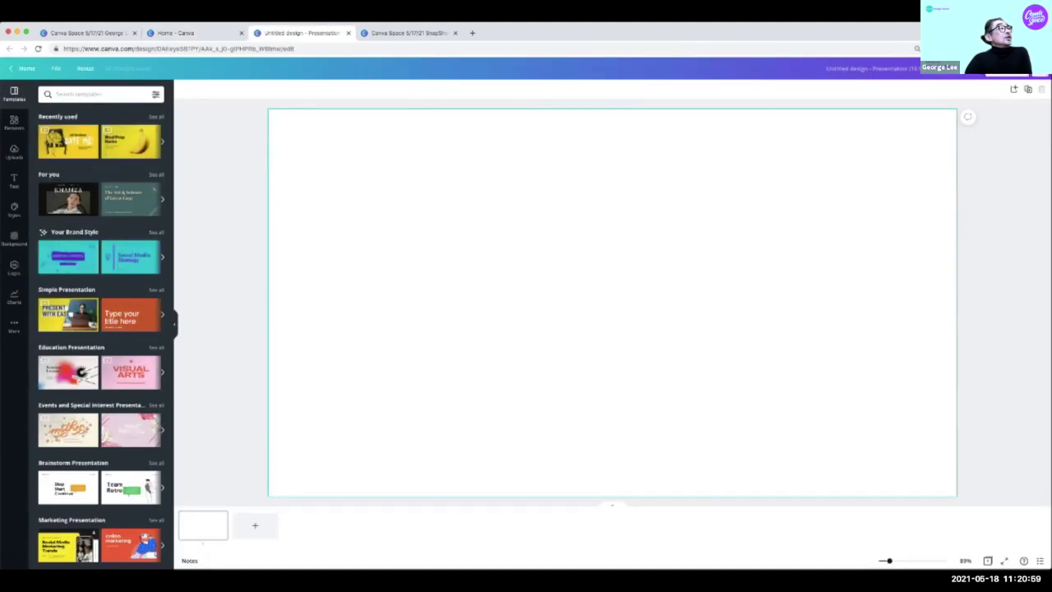
key(ctrl+Return)
key(ctrl+Return)
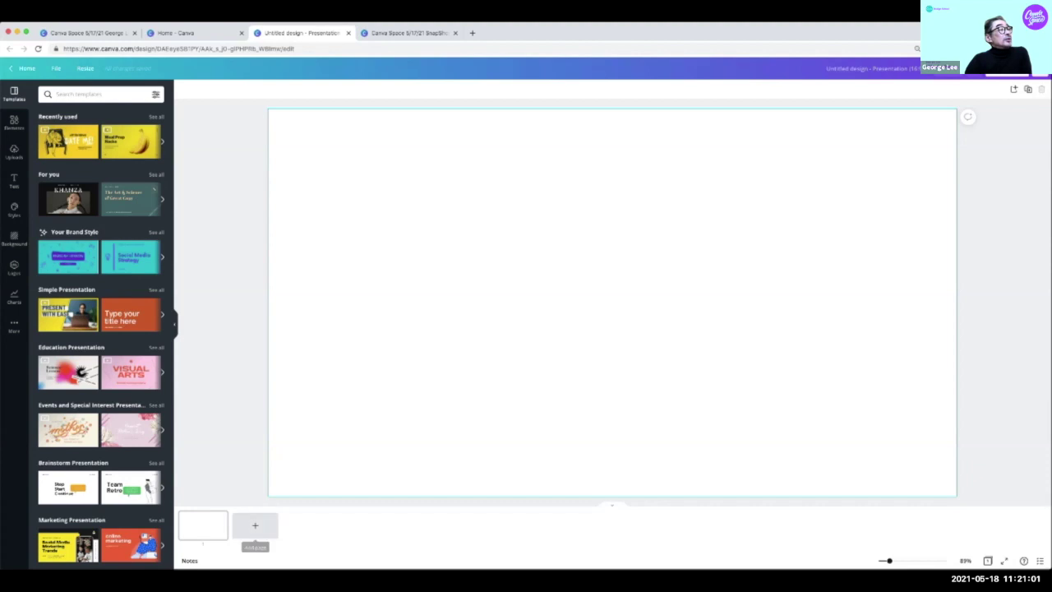
key(ctrl+Return)
key(ctrl+Return)
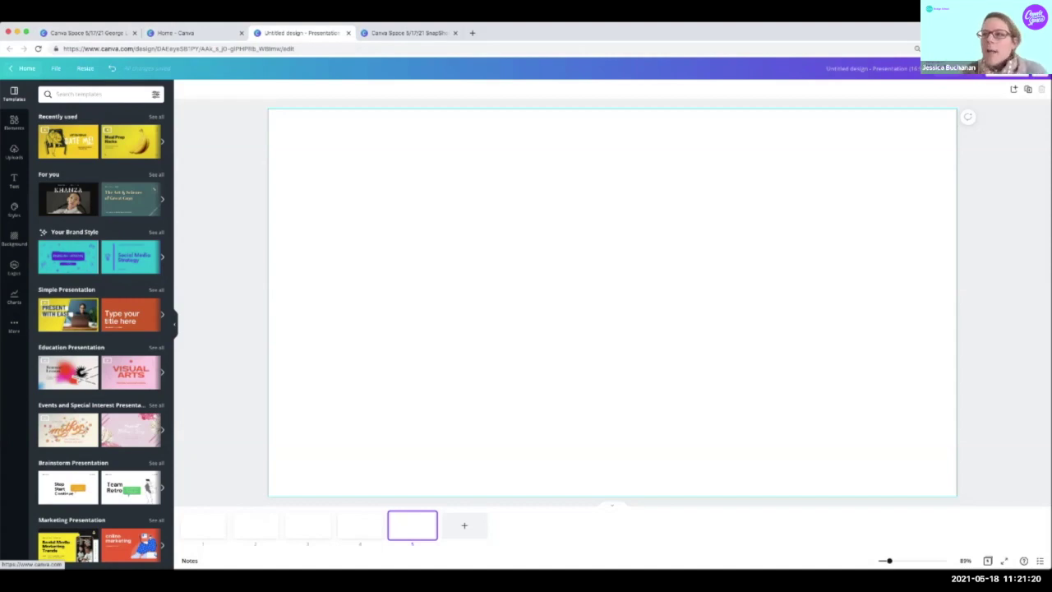
Leave the blank presentation, reopen the Visual Screenplay design and look through its first three pages.
click(27, 68)
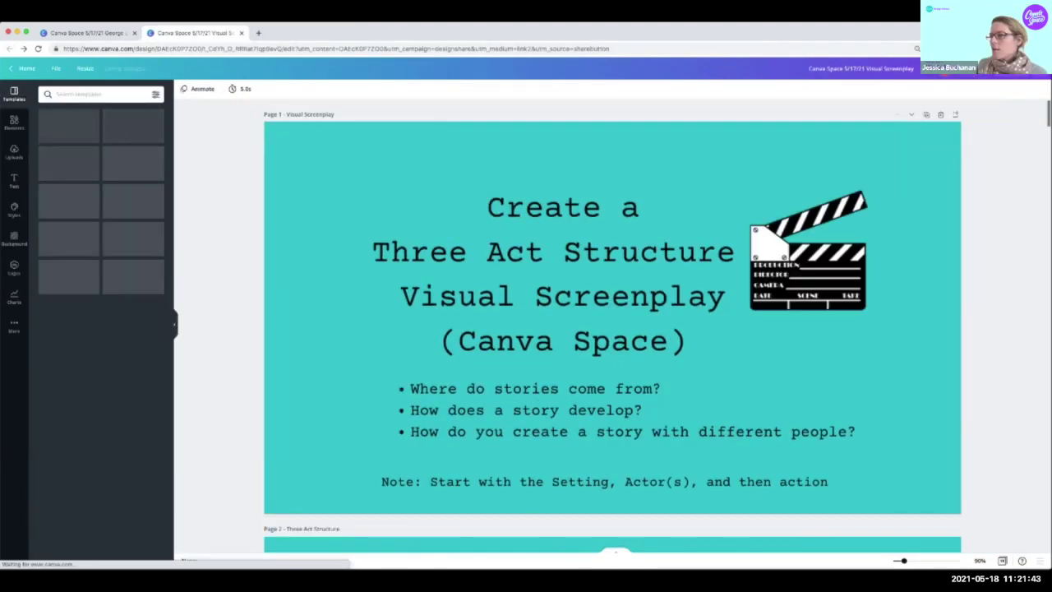
scroll(612, 329, down, 2)
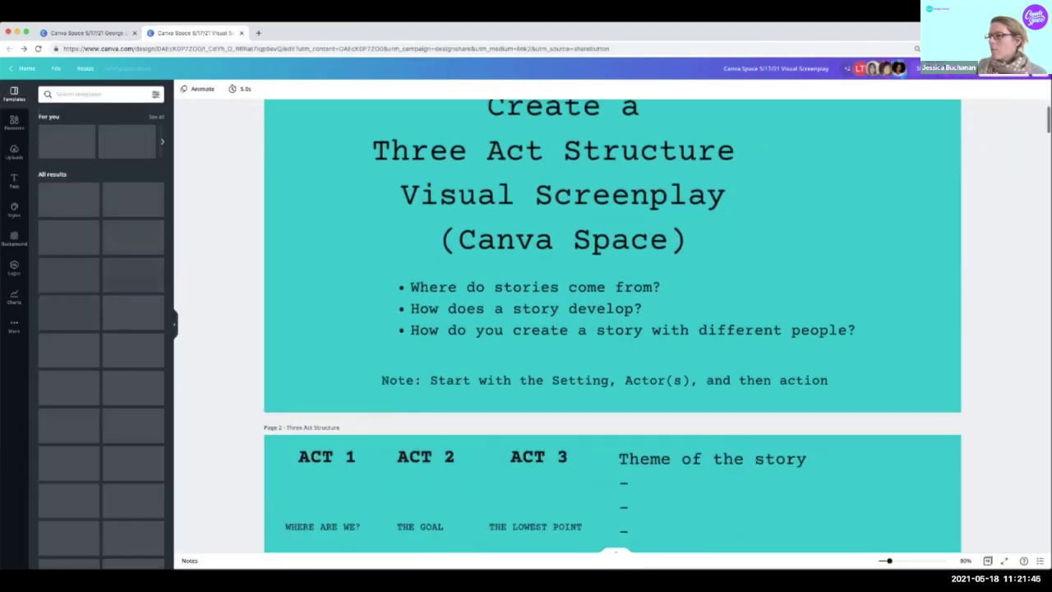
scroll(613, 329, down, 12)
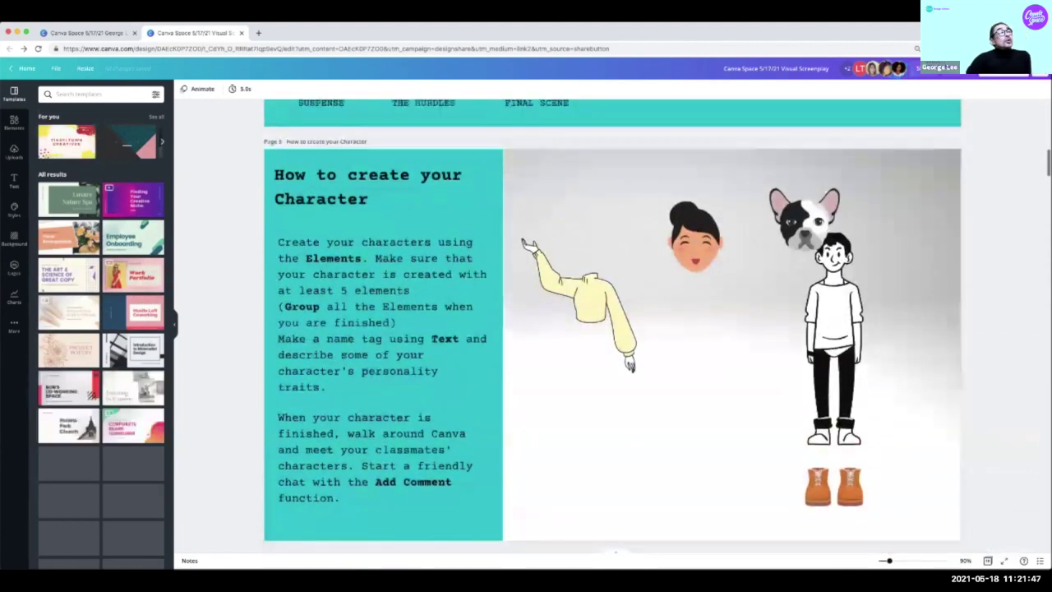
scroll(612, 329, up, 15)
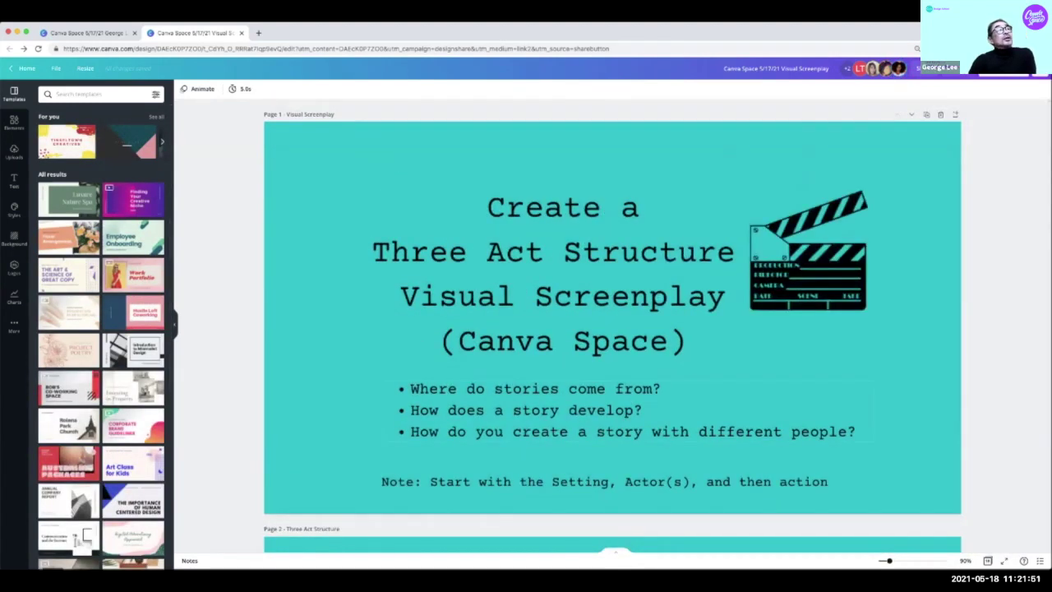
Examine the Visual Screenplay design's link-sharing permissions and its publishing options.
click(928, 69)
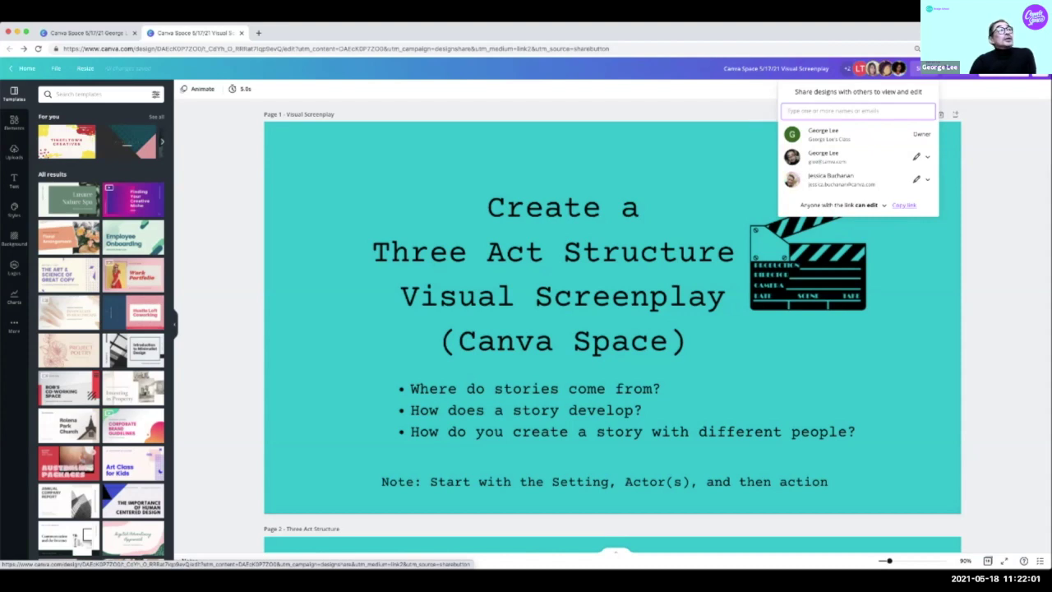
click(1032, 68)
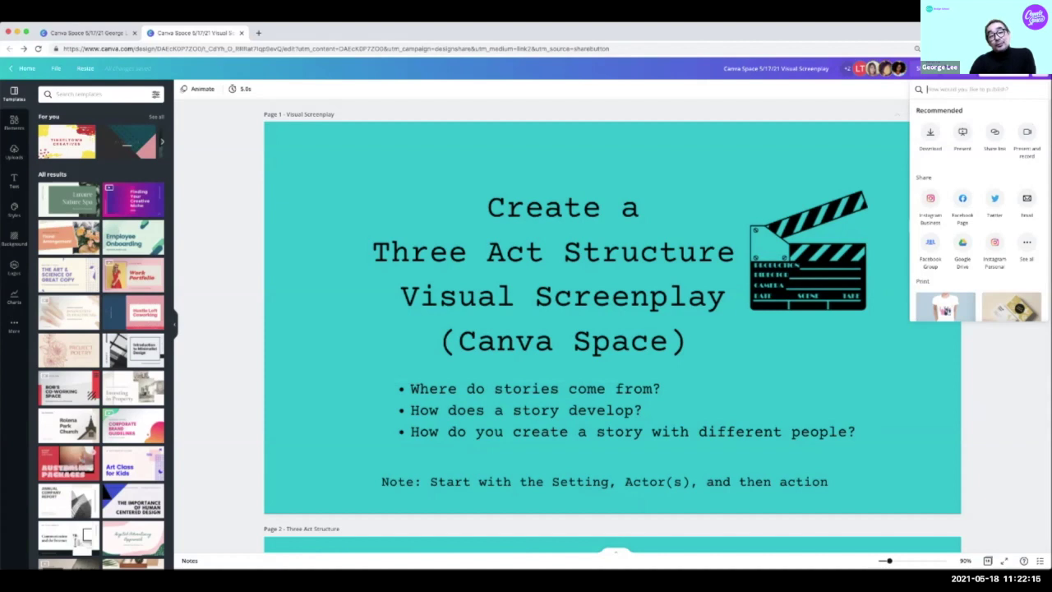
key(Escape)
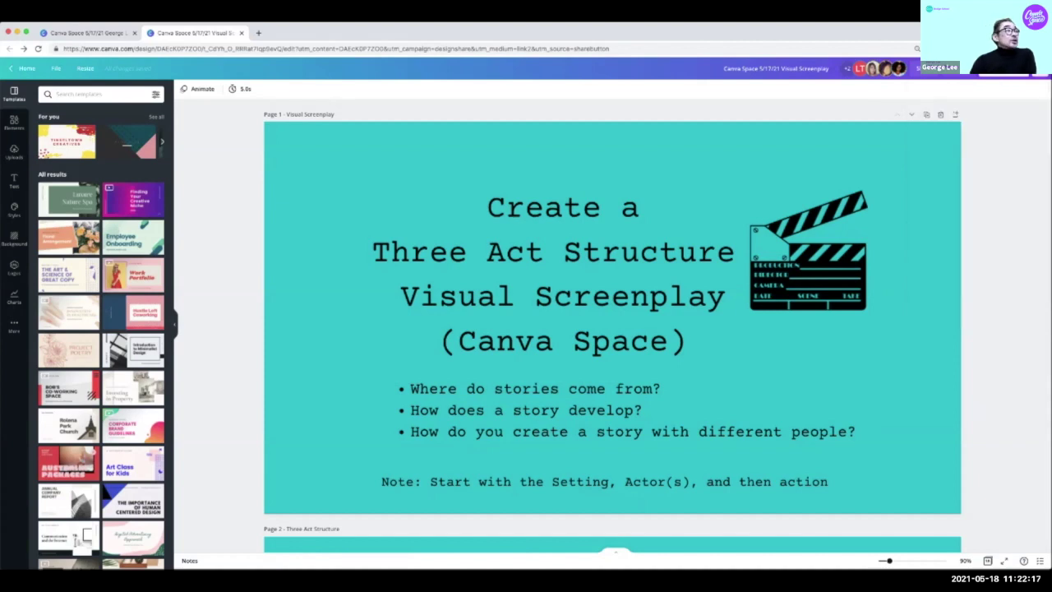